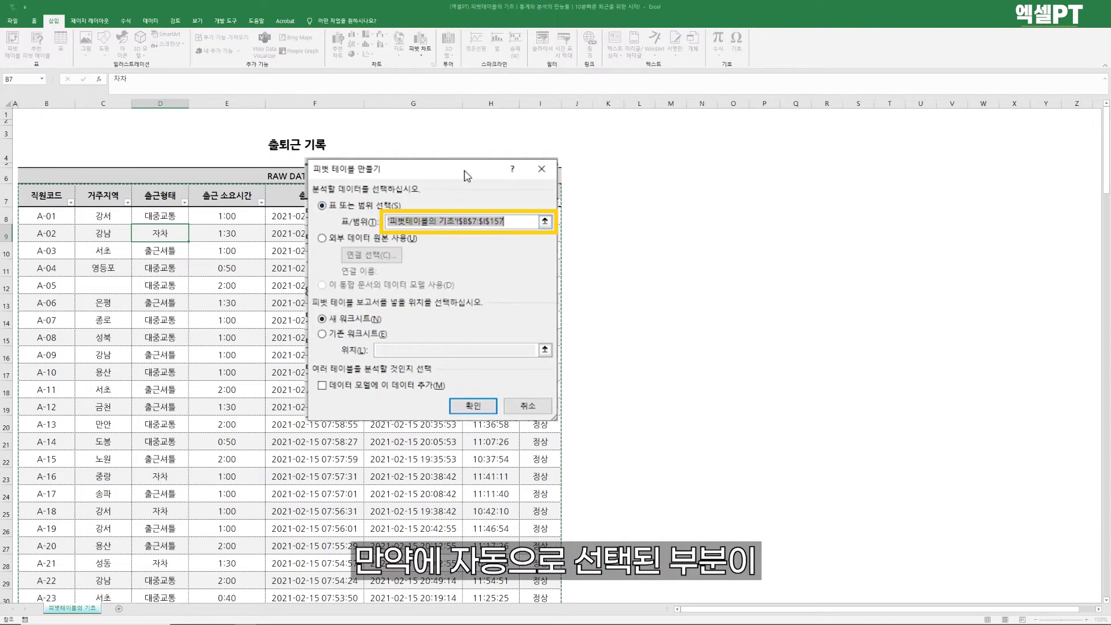
# Step: Create a pivot table on a new worksheet, reselecting B7:I157 of the attendance data as its source range
pyautogui.moveTo(466, 175); pyautogui.dragTo(735, 177)
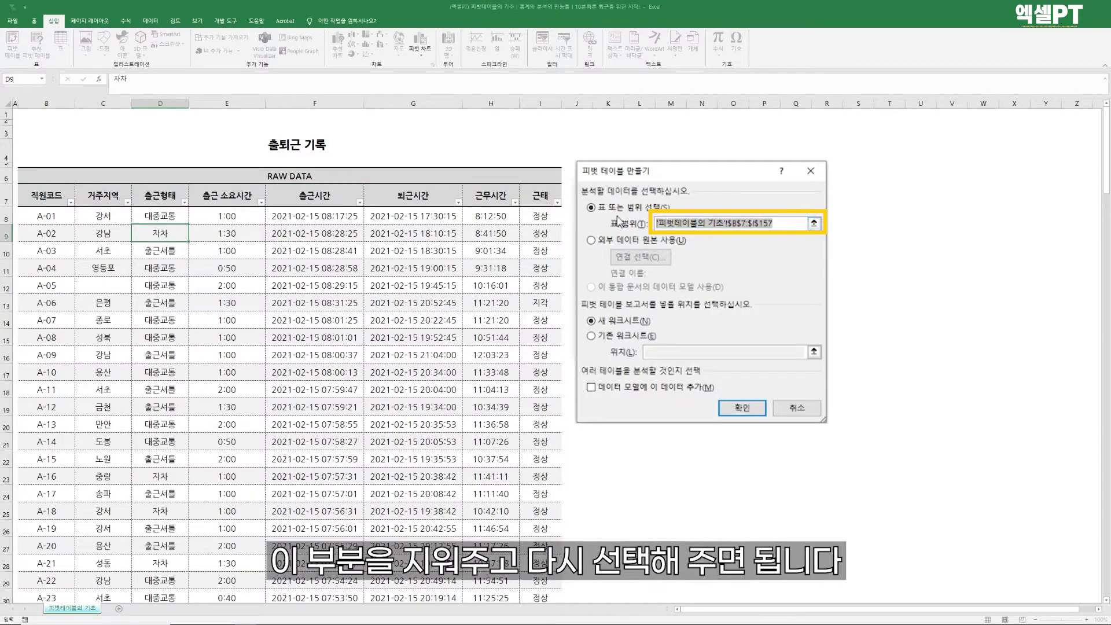
pyautogui.press('BackSpace')
pyautogui.click(73, 203)
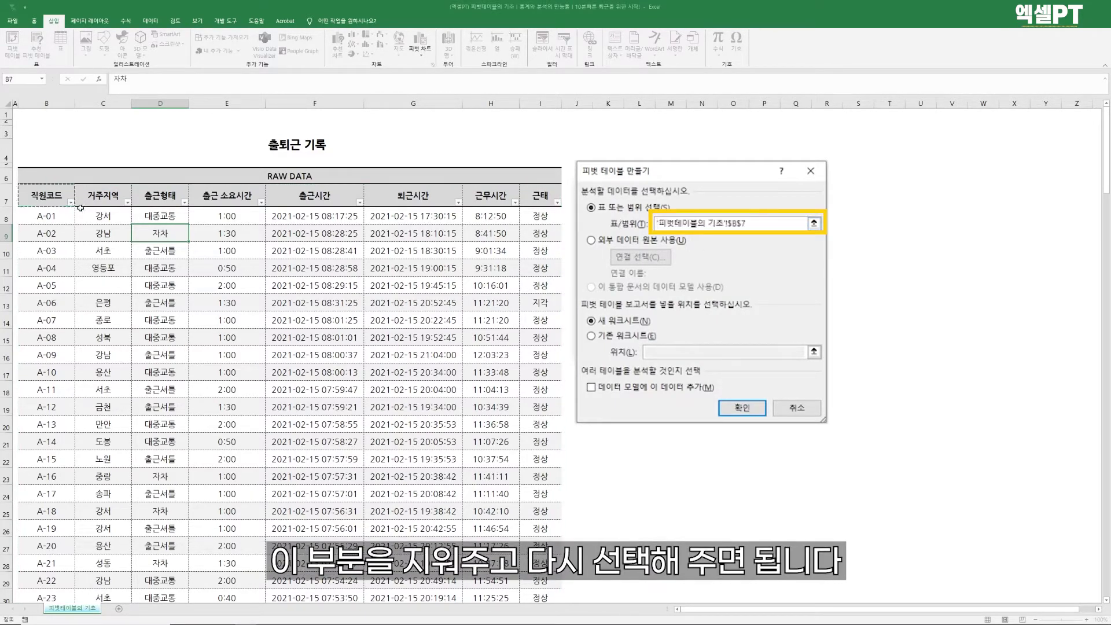
pyautogui.hotkey('ctrl', 'shift', 'Right')
pyautogui.hotkey('ctrl', 'shift', 'Down')
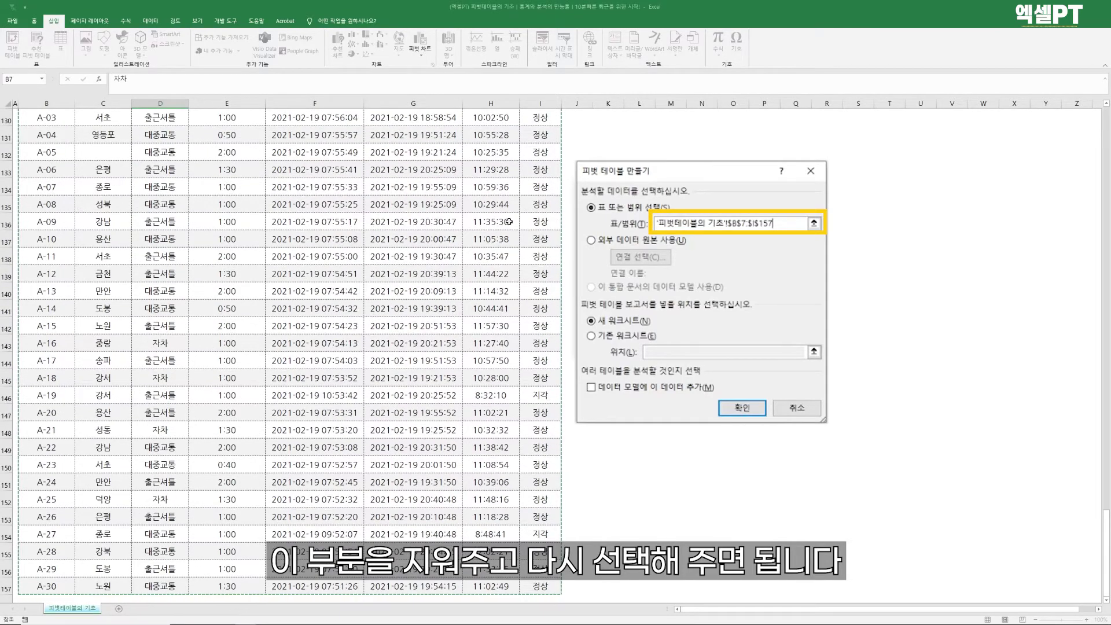
pyautogui.scroll(20, 509, 221)
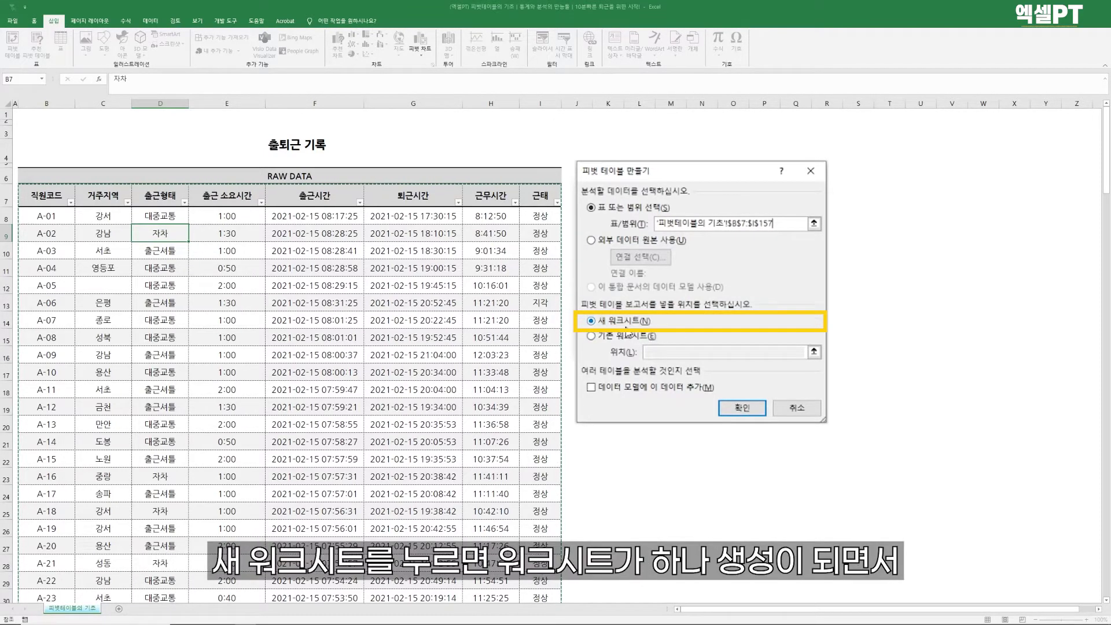
pyautogui.click(742, 408)
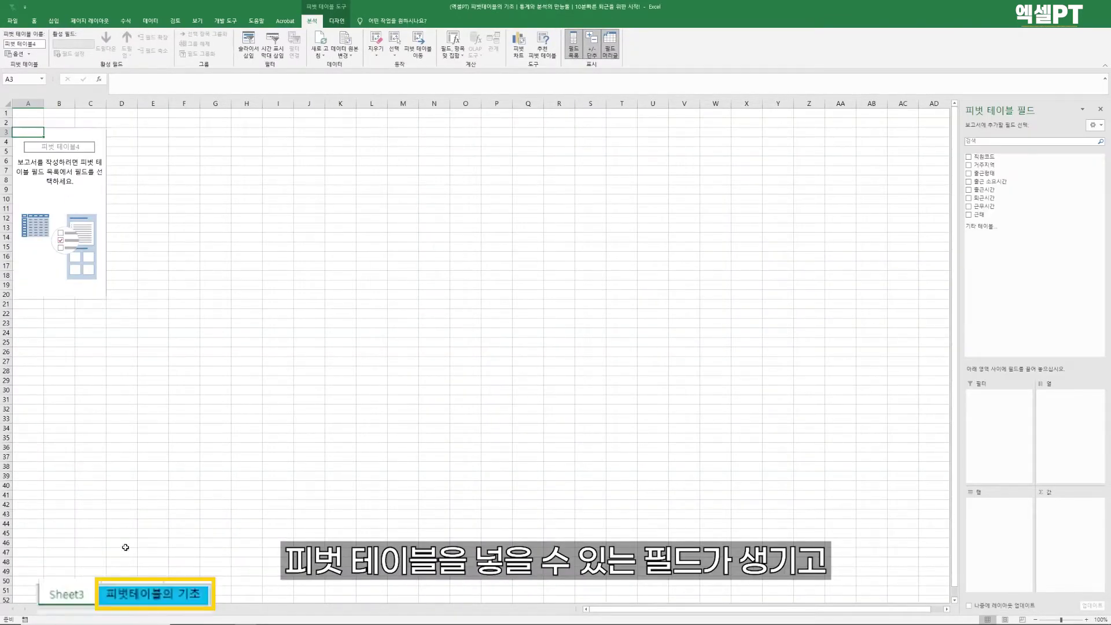
# Step: Back on the 피벗테이블의 기초 sheet, create a pivot table from B7:I157 in the existing worksheet at cell K7
pyautogui.click(102, 609)
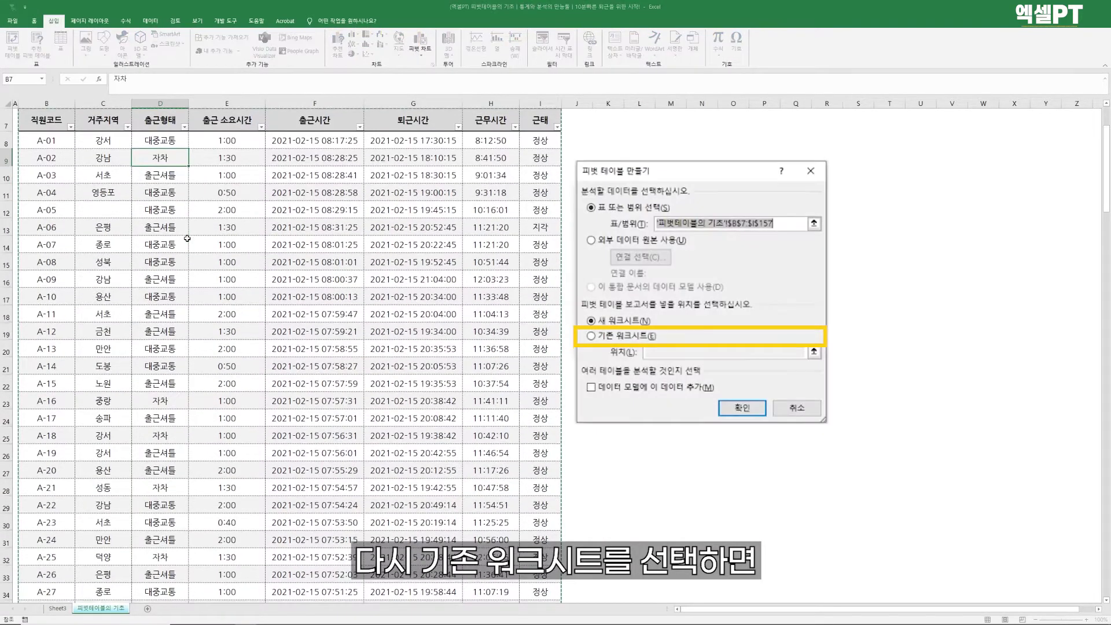
pyautogui.click(603, 338)
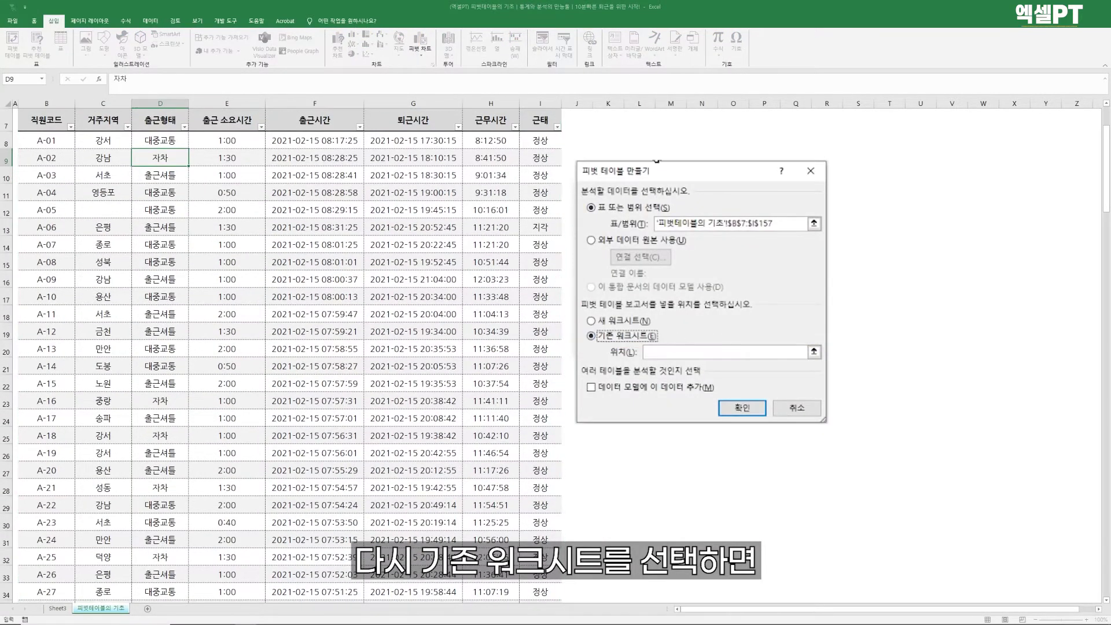
pyautogui.moveTo(681, 176); pyautogui.dragTo(361, 111)
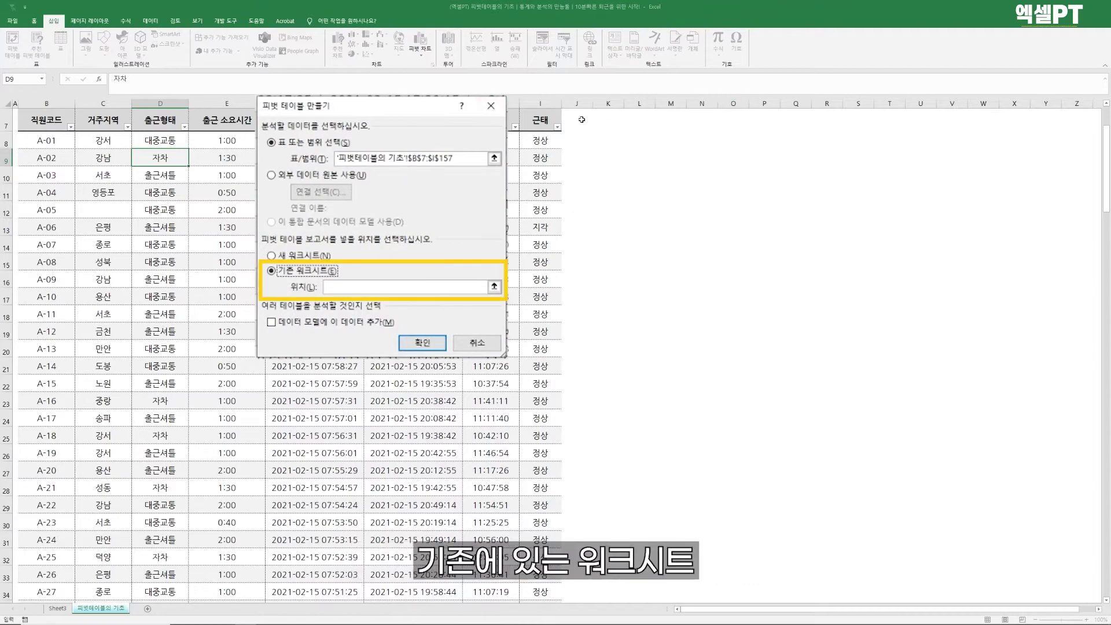
pyautogui.scroll(2, 569, 272)
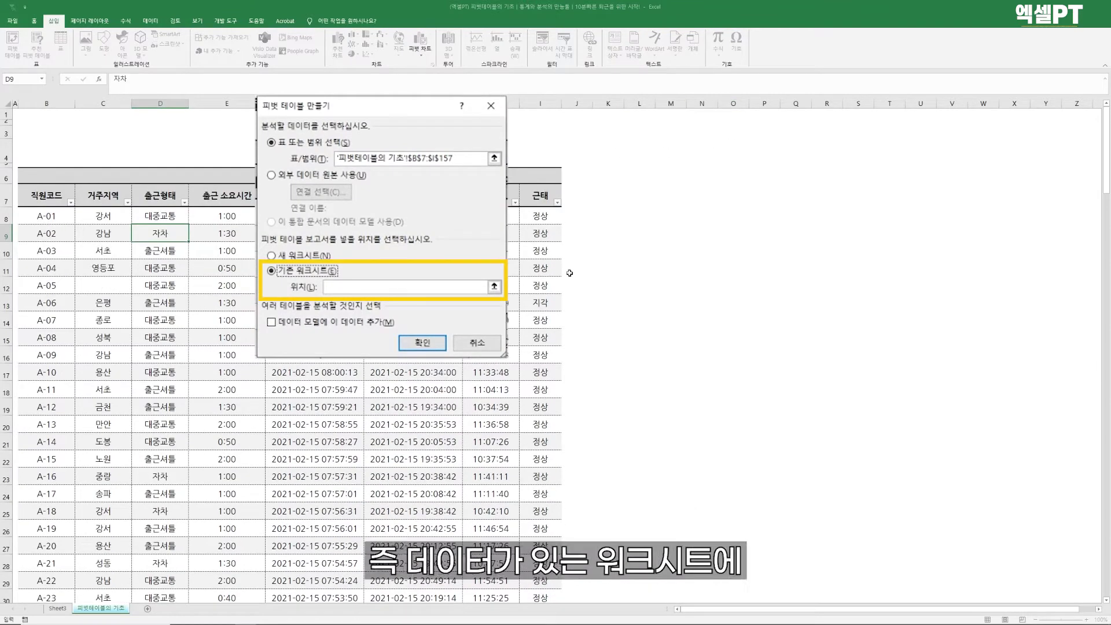
pyautogui.click(397, 287)
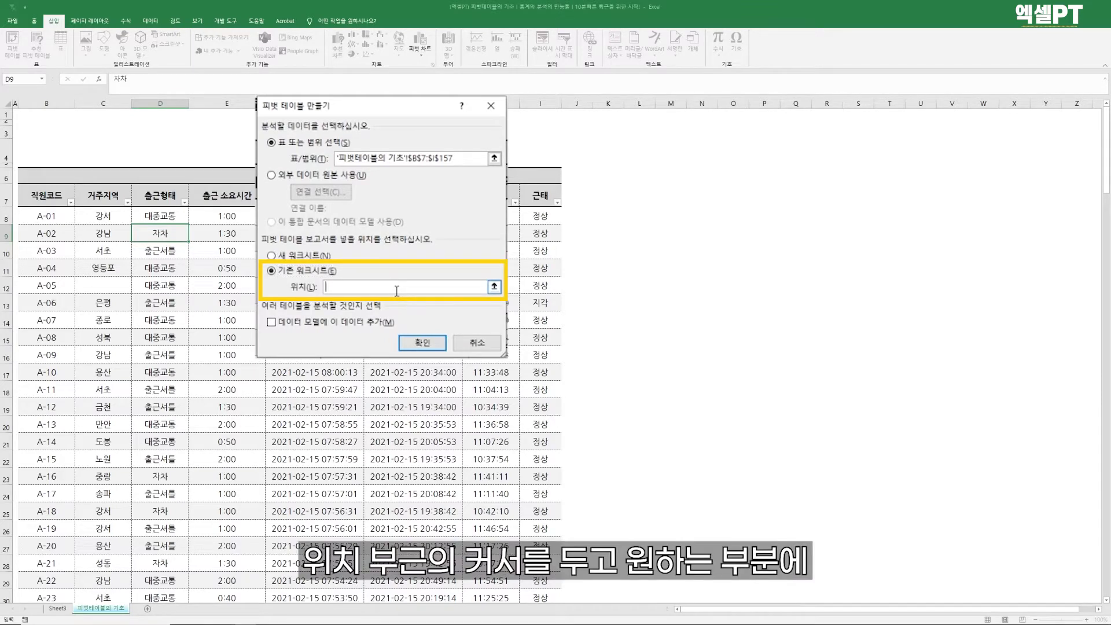
pyautogui.click(608, 197)
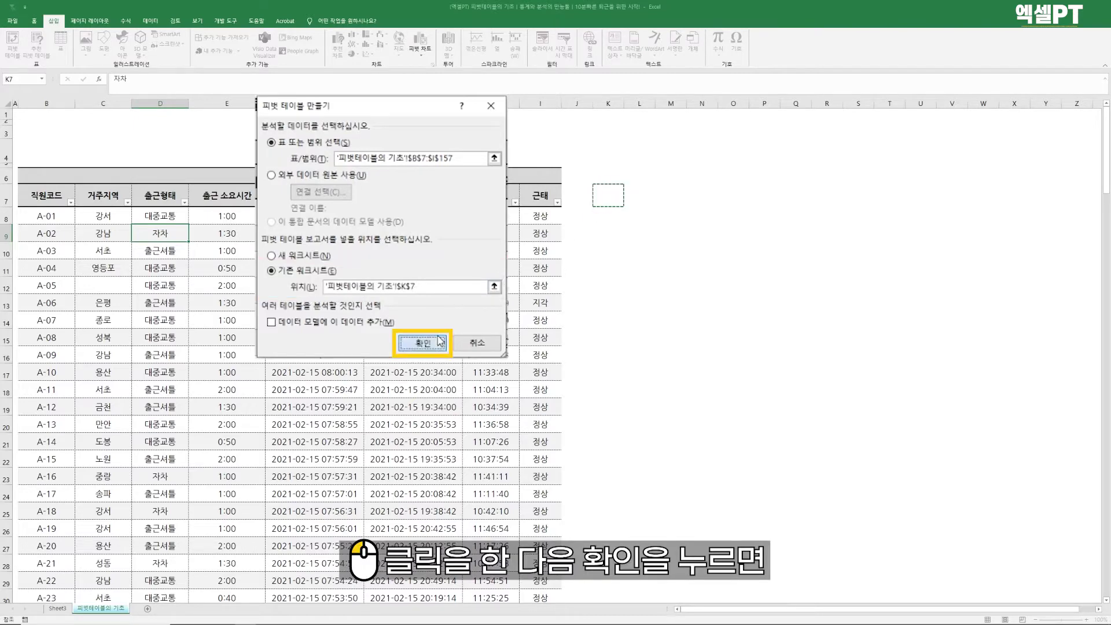
pyautogui.click(426, 342)
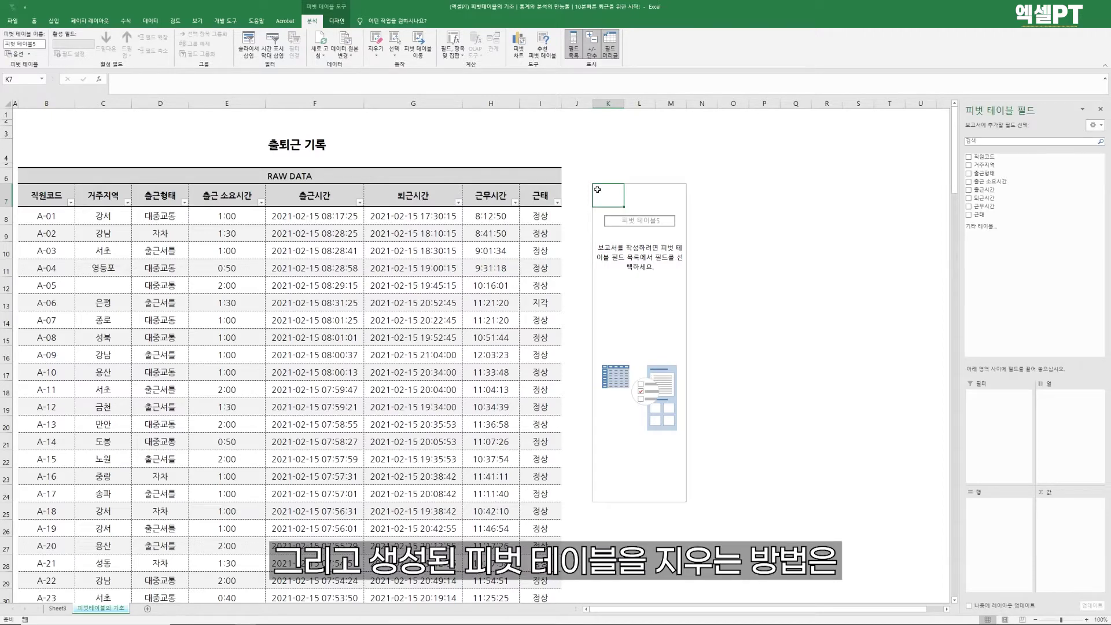
# Step: Delete the empty pivot table at K7, and undo the deletion
pyautogui.moveTo(605, 192); pyautogui.dragTo(675, 498)
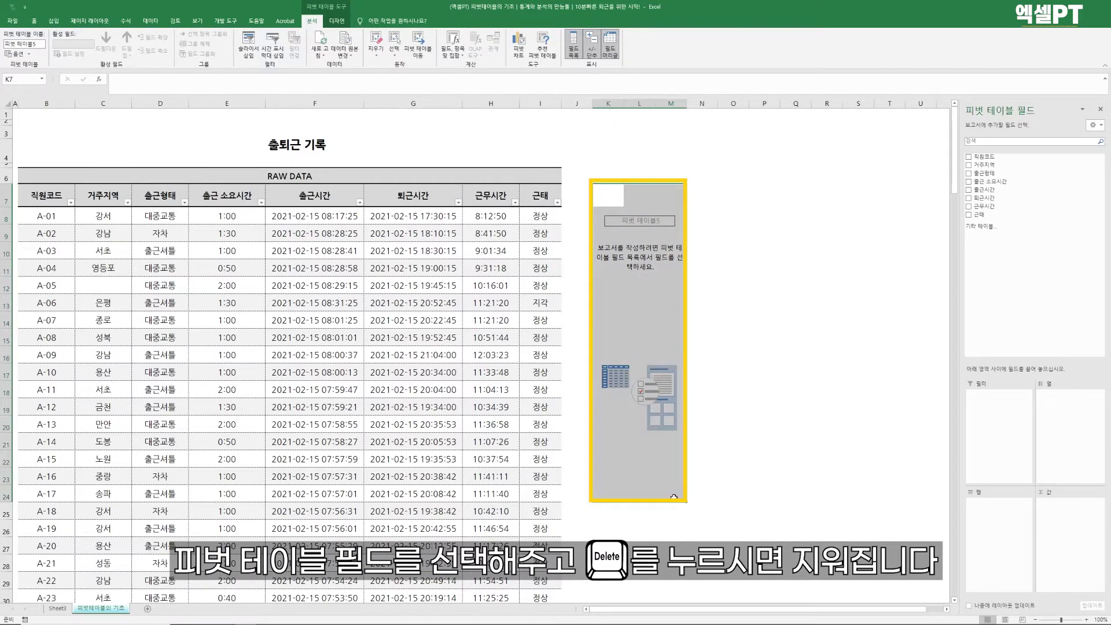
pyautogui.press('Delete')
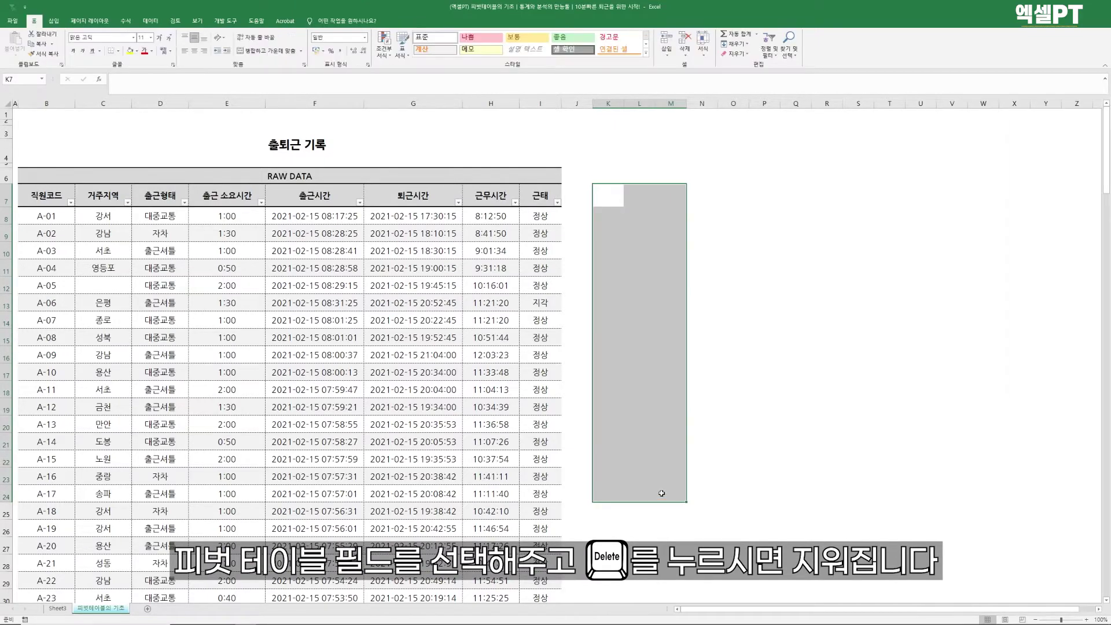
pyautogui.hotkey('ctrl', 'z')
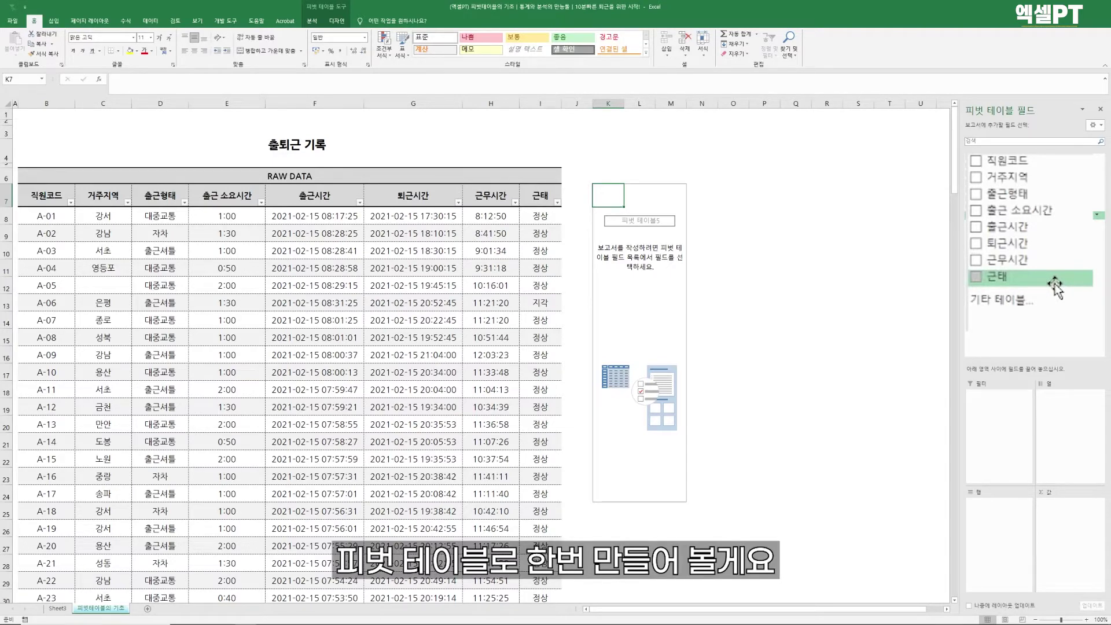
# Step: Place the 직원코드 field in the rows of the pivot table
pyautogui.moveTo(1036, 162); pyautogui.dragTo(977, 539)
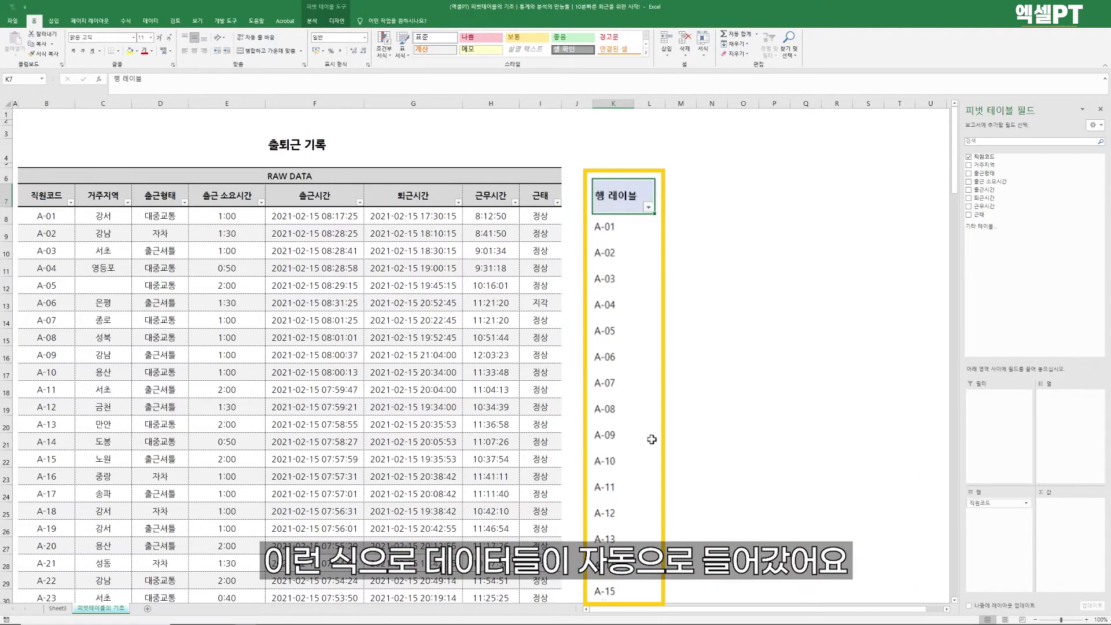
# Step: Compare the employee codes listed in the pivot table with the full extent of the source data down to its last row
pyautogui.scroll(-5, 652, 440)
pyautogui.scroll(5, 633, 359)
pyautogui.press('Down')
pyautogui.scroll(-5, 589, 331)
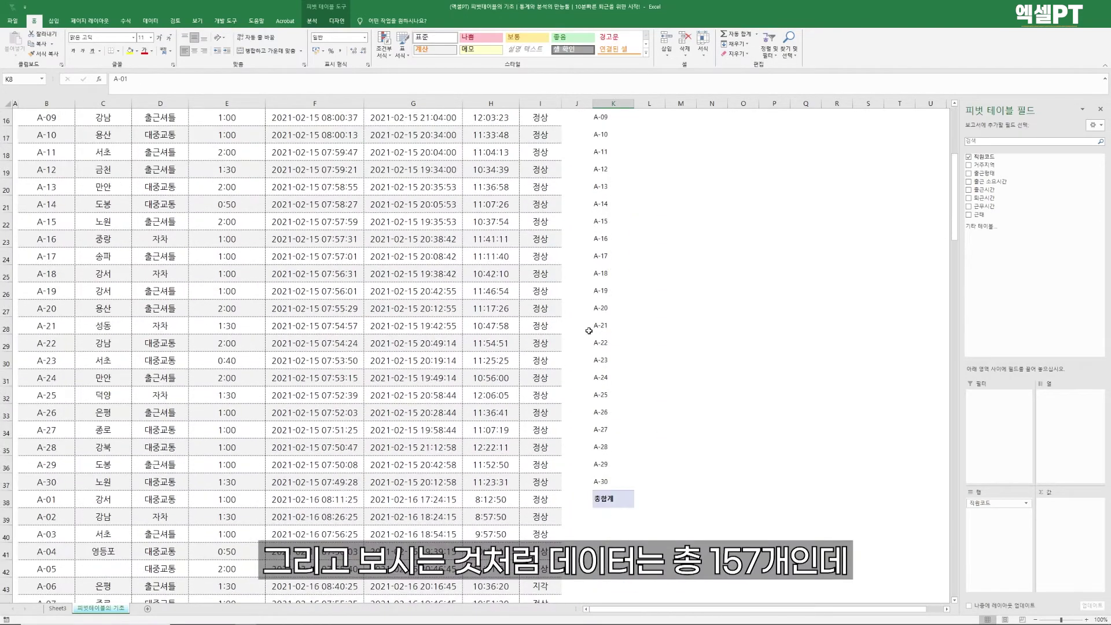
pyautogui.click(51, 498)
pyautogui.hotkey('ctrl', 'Down')
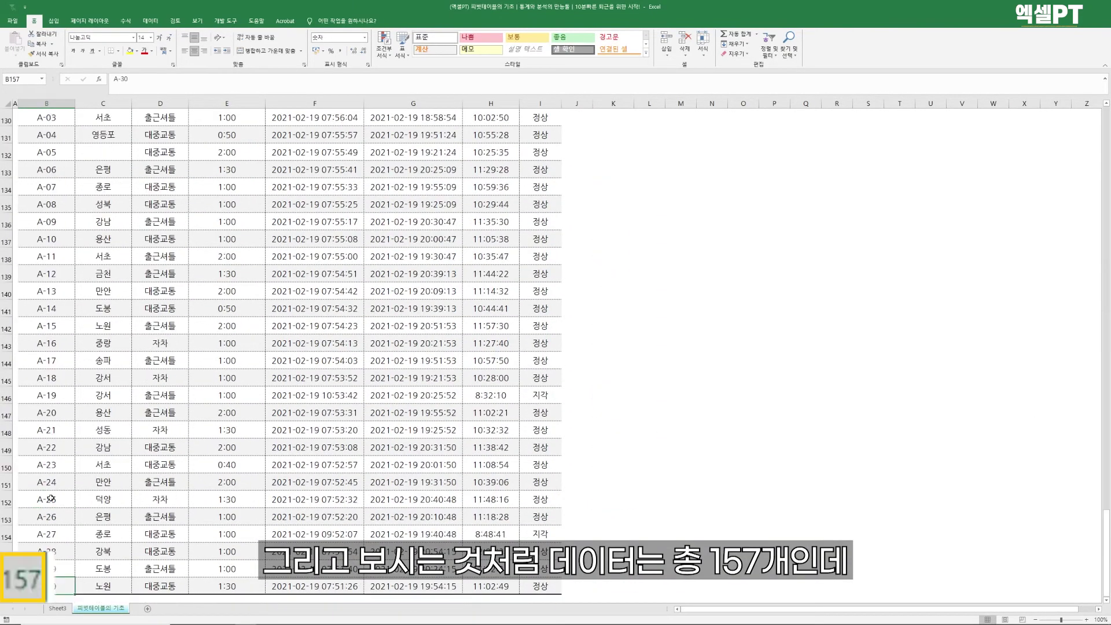
pyautogui.hotkey('ctrl', 'Up')
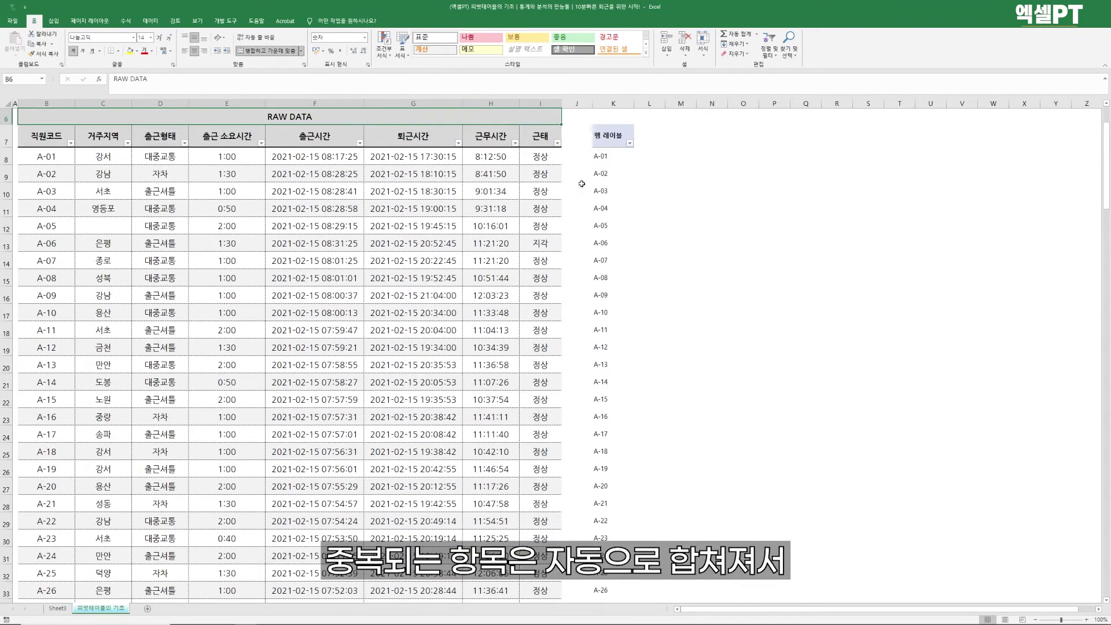
pyautogui.click(605, 163)
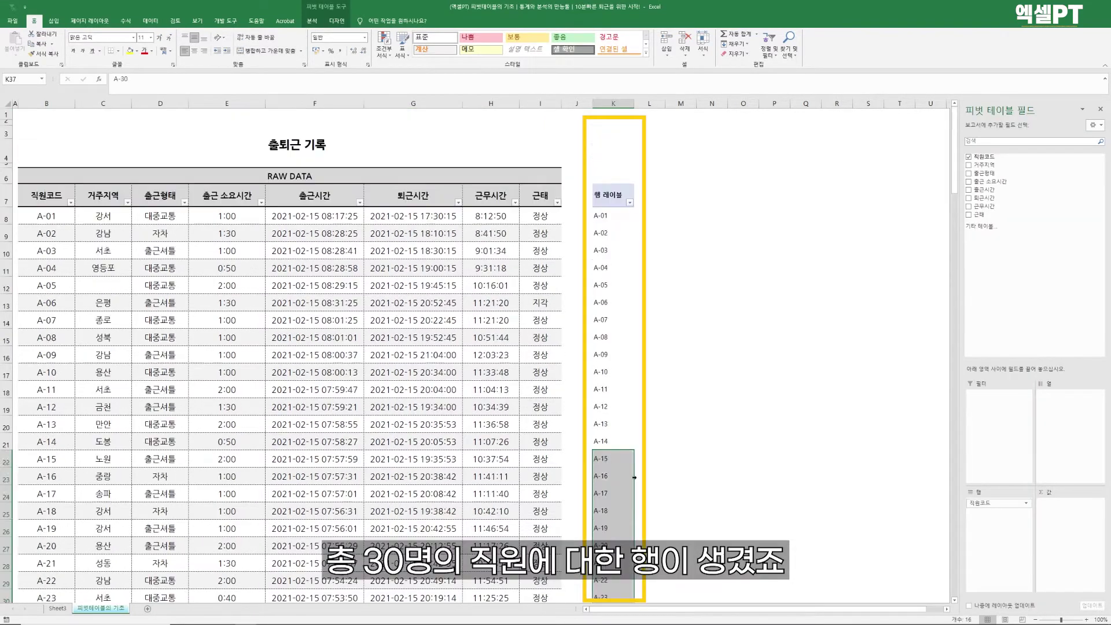
pyautogui.moveTo(634, 478); pyautogui.dragTo(623, 178)
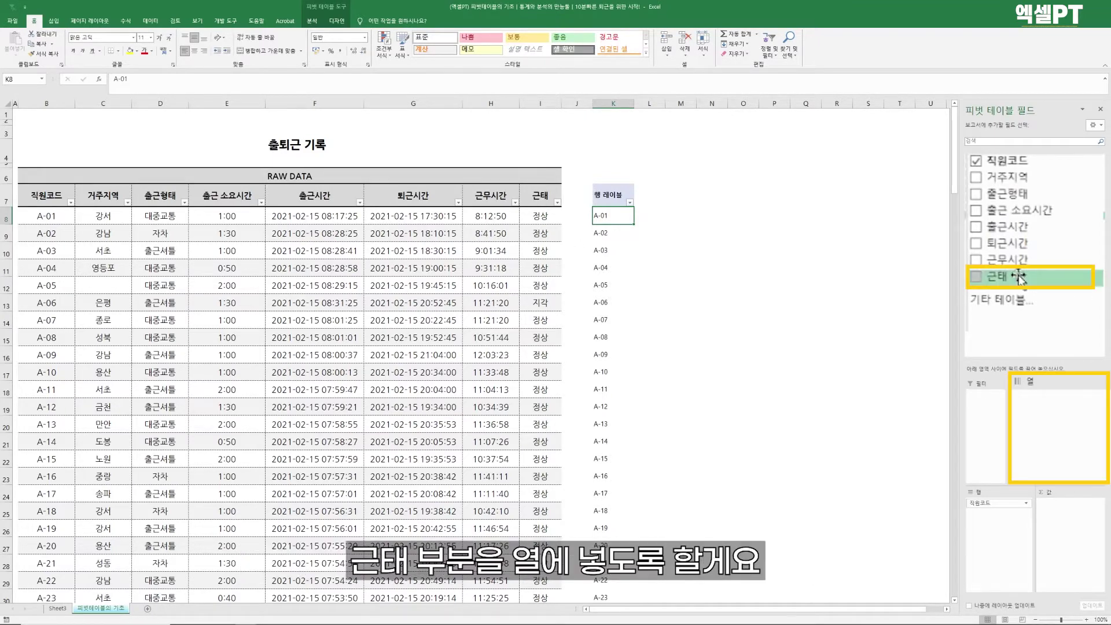
# Step: Place the 근태 field in the pivot table's columns and compare its headings with the source column's filter values
pyautogui.moveTo(1019, 278); pyautogui.dragTo(1051, 446)
pyautogui.click(558, 203)
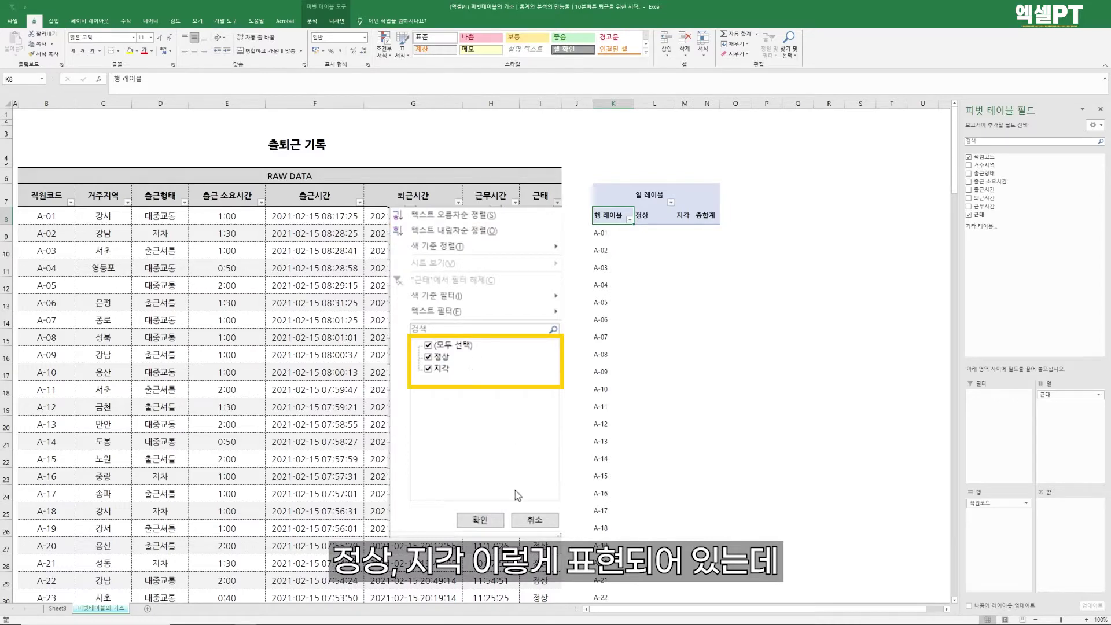
pyautogui.click(535, 520)
pyautogui.click(648, 213)
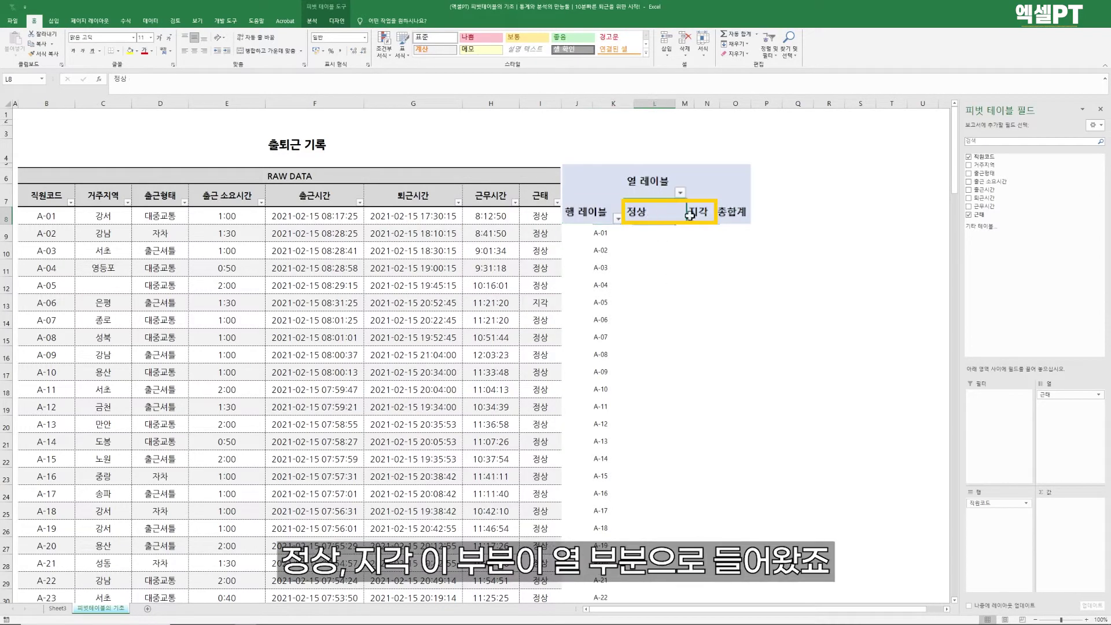
pyautogui.click(695, 213)
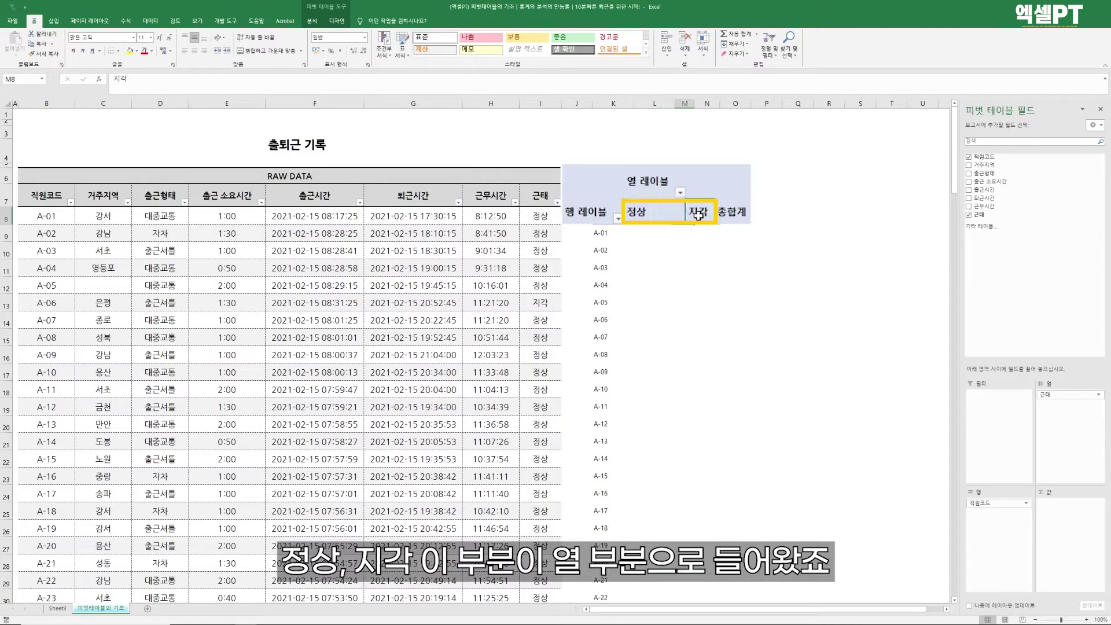
pyautogui.click(653, 239)
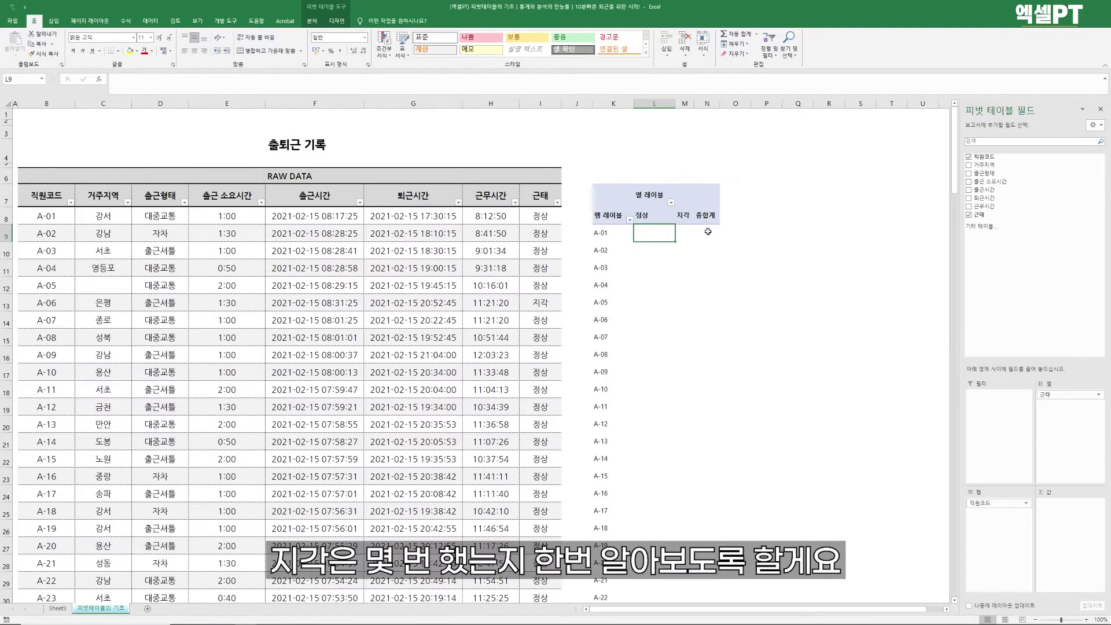
# Step: Add the 근태 field to the pivot table's values as a count
pyautogui.moveTo(981, 215); pyautogui.dragTo(1001, 224)
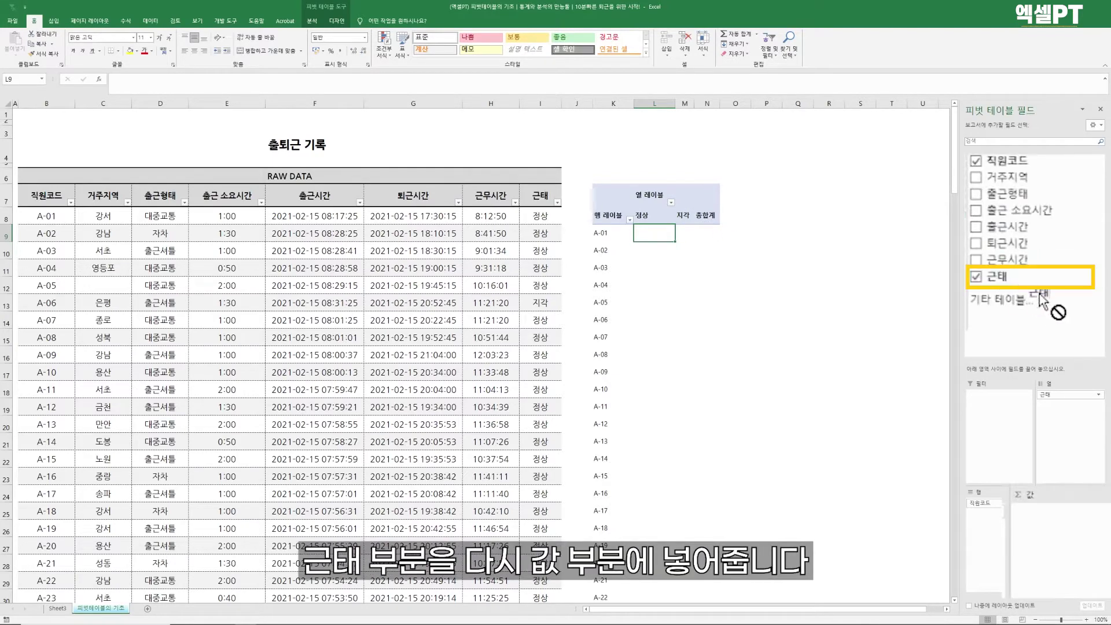
pyautogui.moveTo(1041, 300); pyautogui.dragTo(1042, 528)
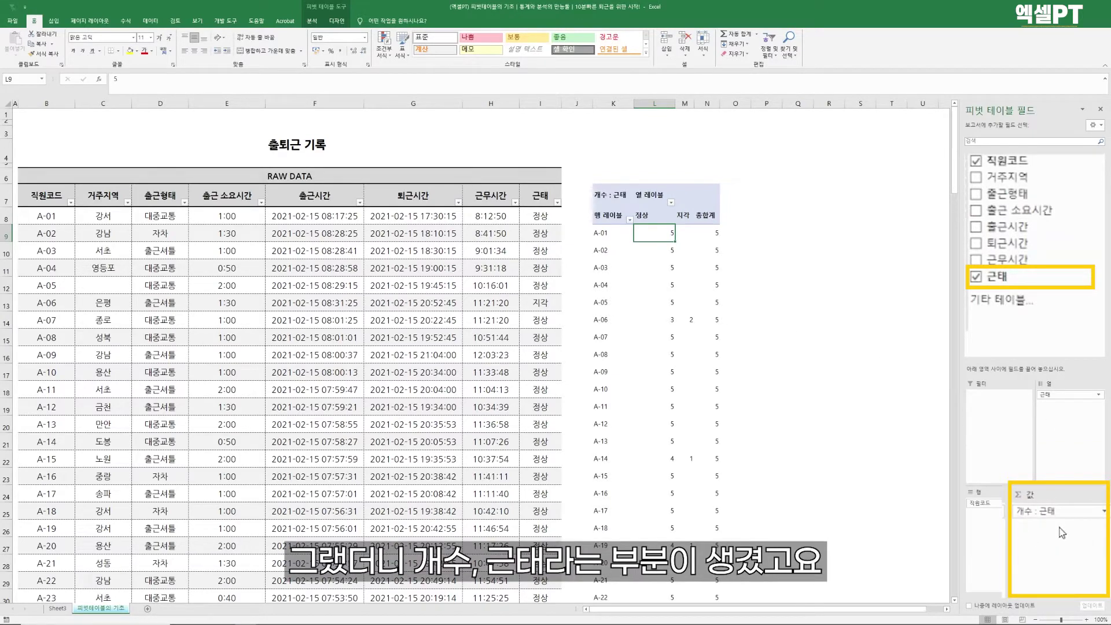
# Step: Examine the 정상, 지각 and 총합계 counts for employees A-01 and A-06 and the employees further down
pyautogui.click(599, 232)
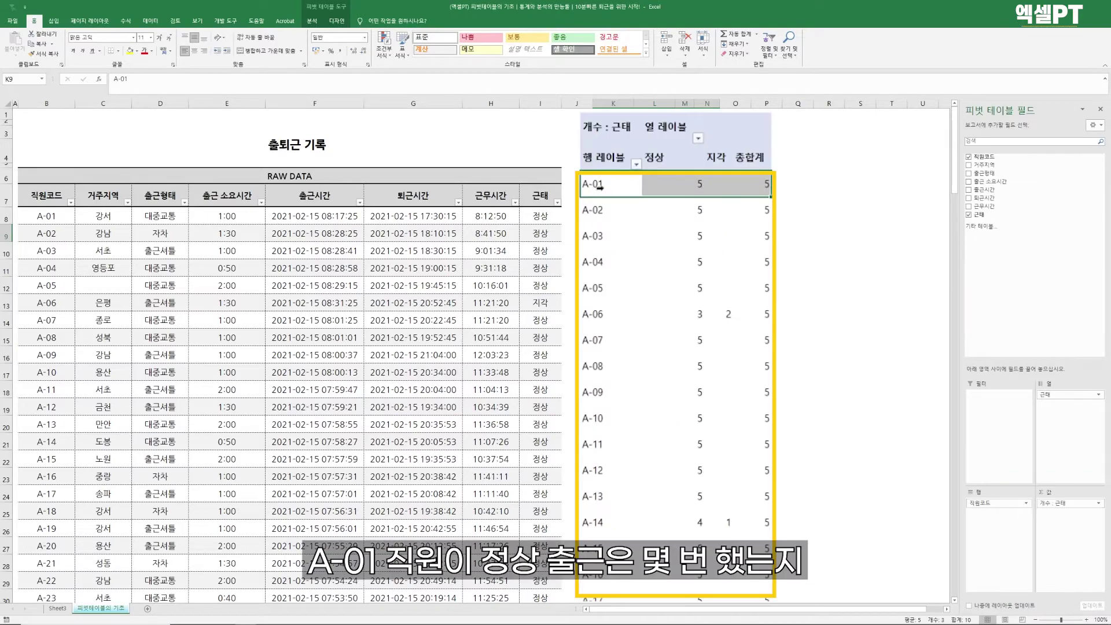
pyautogui.click(675, 183)
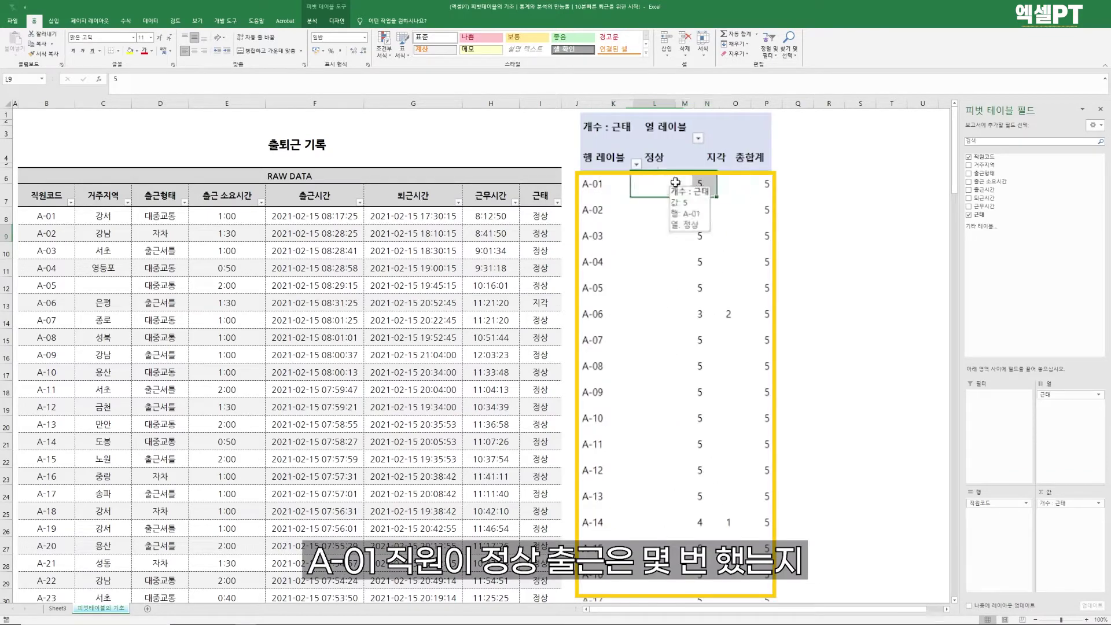
pyautogui.click(718, 187)
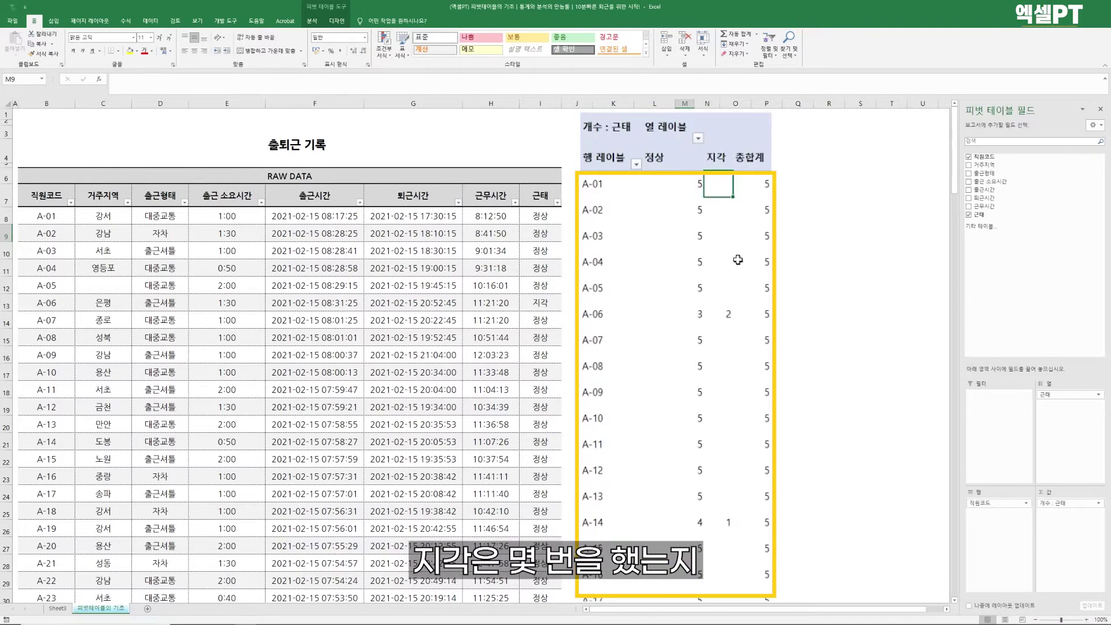
pyautogui.click(756, 184)
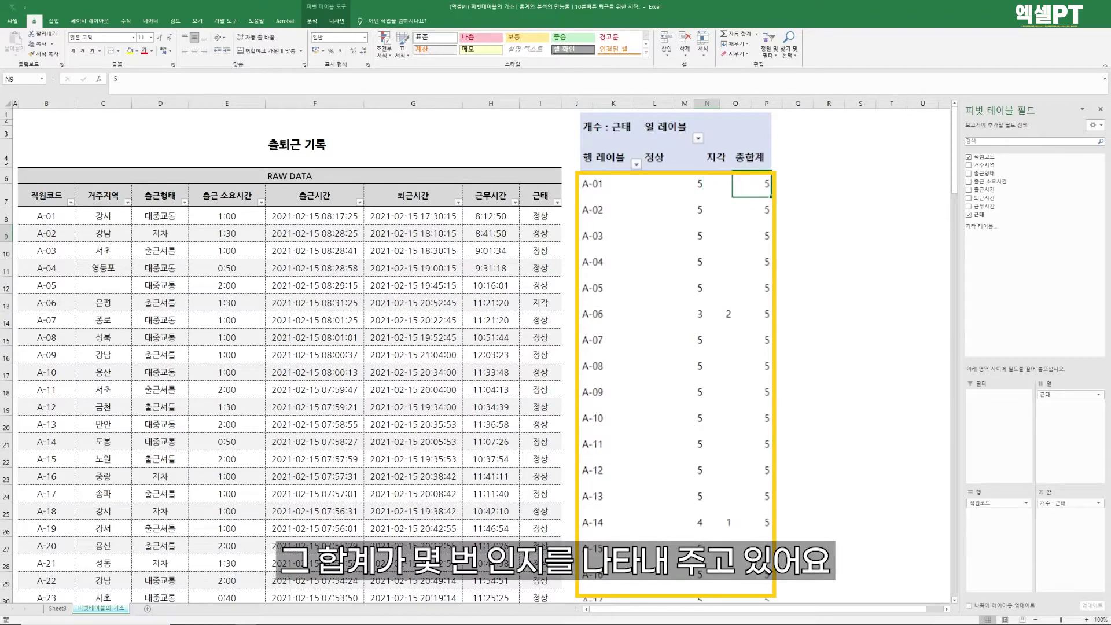
pyautogui.click(625, 317)
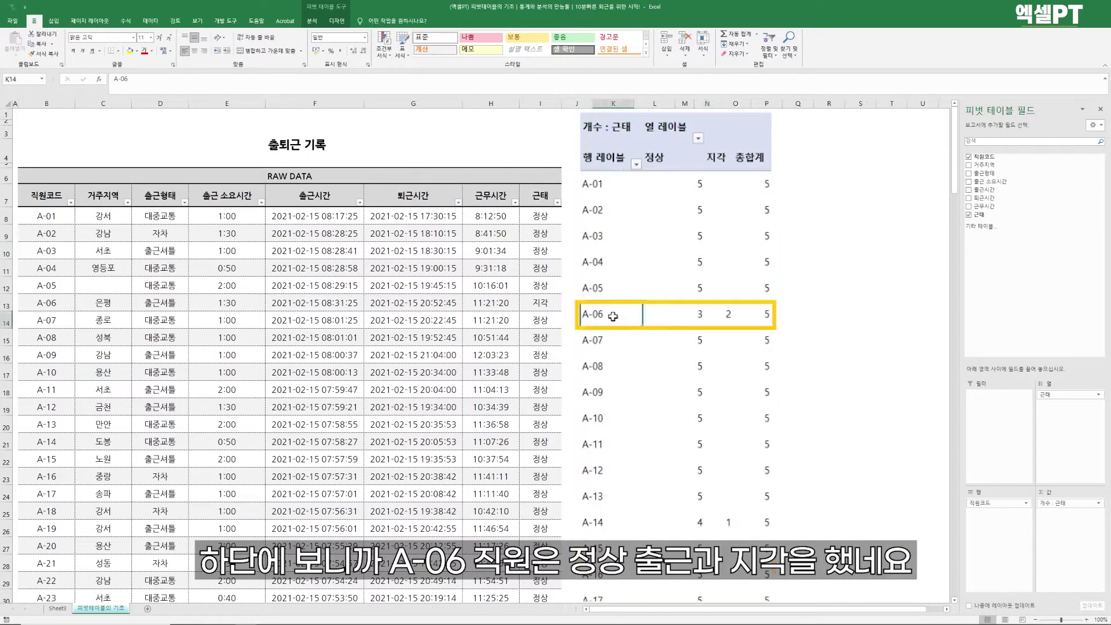
pyautogui.click(680, 317)
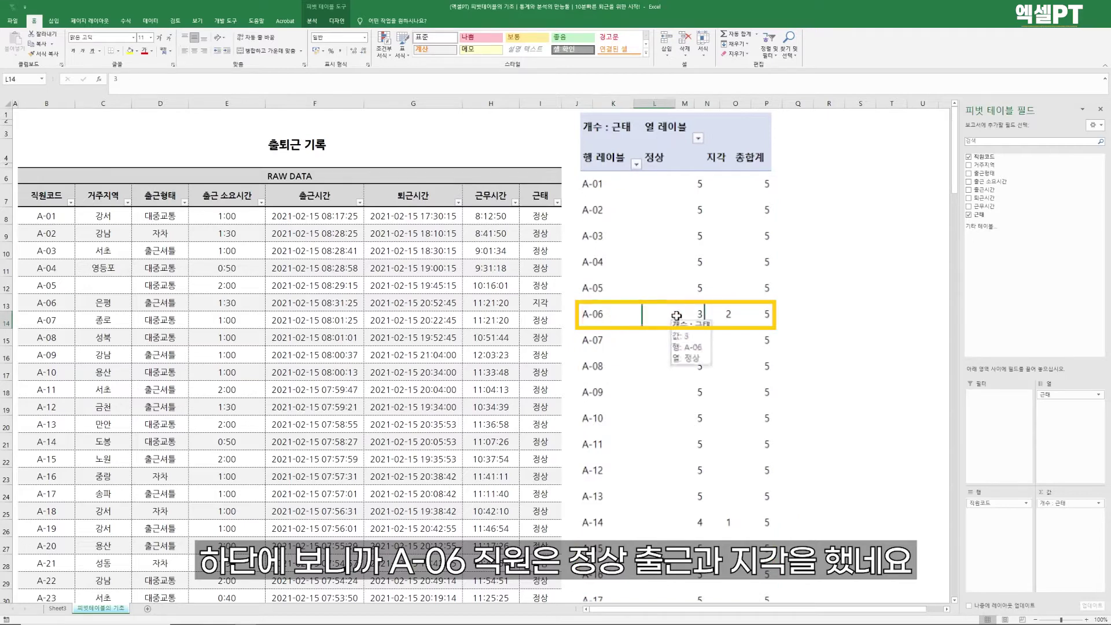
pyautogui.click(732, 317)
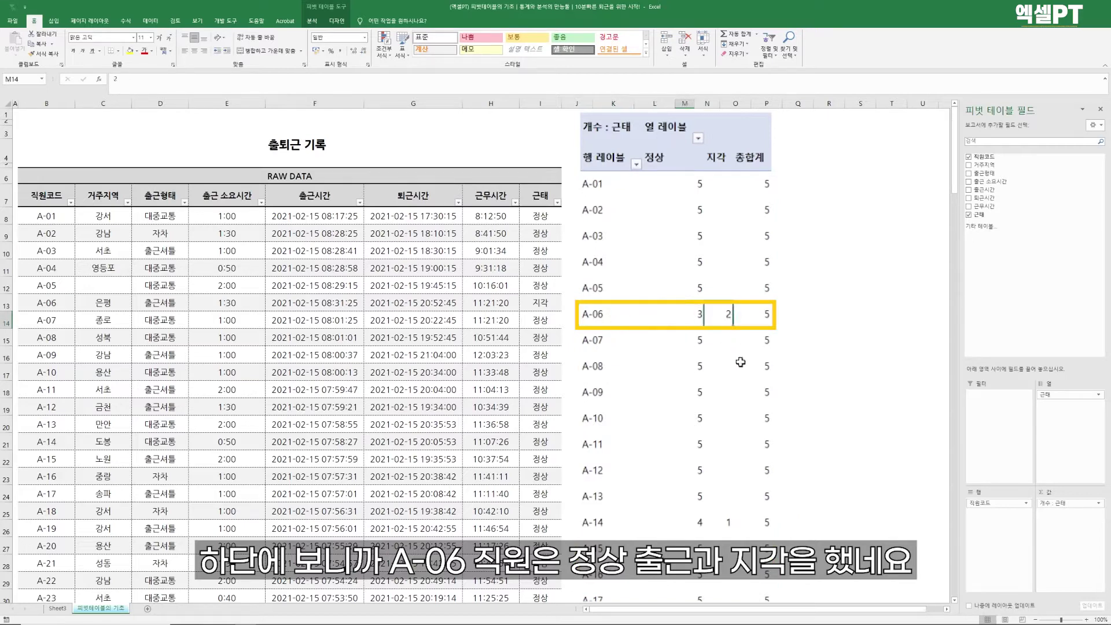
pyautogui.scroll(-4, 741, 364)
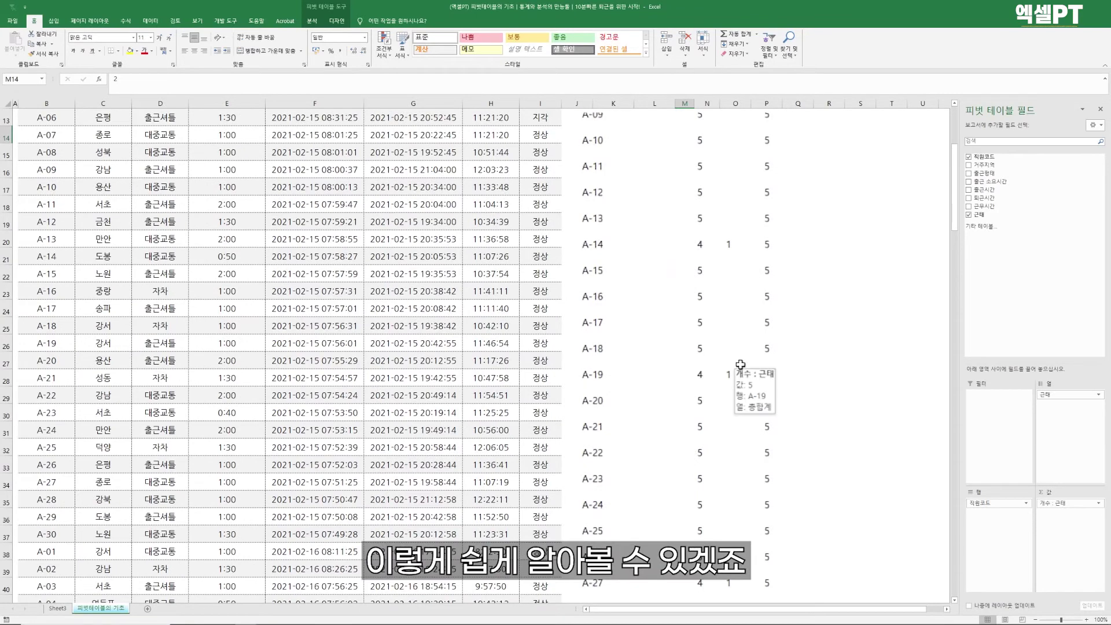
# Step: Sort the pivot table's 근태 column labels in descending text order and move the 지각 column back behind 정상
pyautogui.scroll(4, 741, 365)
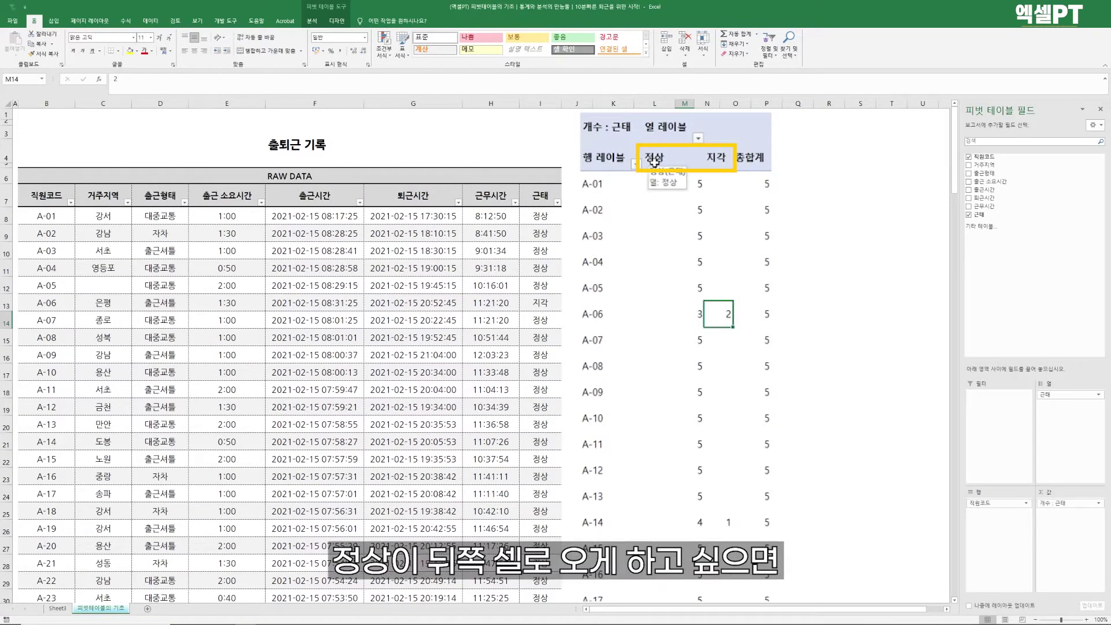
pyautogui.click(719, 162)
pyautogui.click(698, 138)
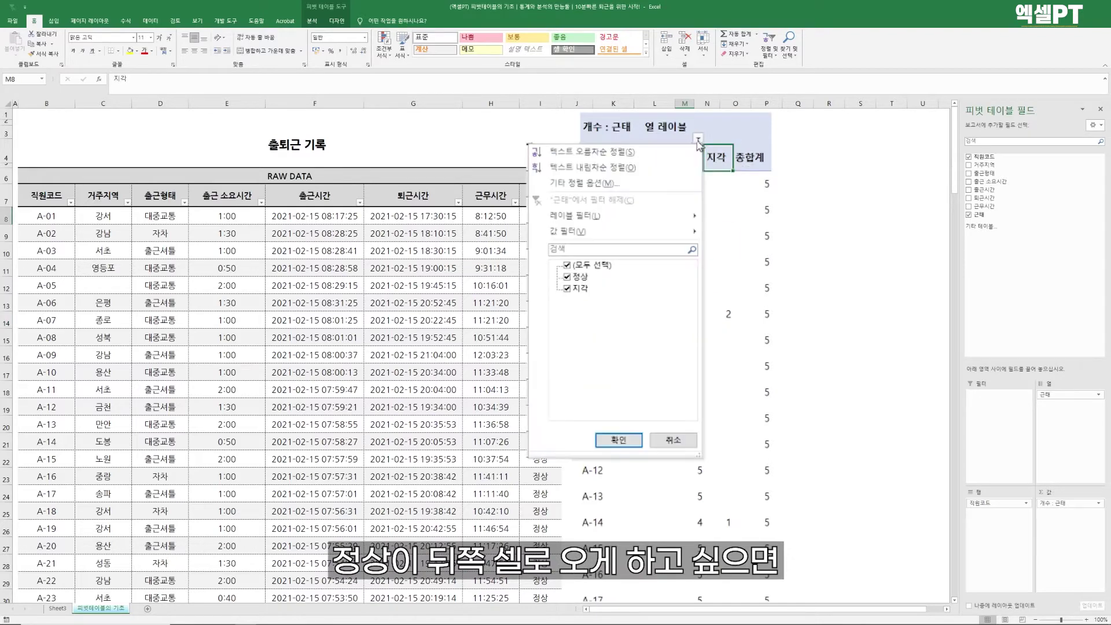
pyautogui.click(674, 162)
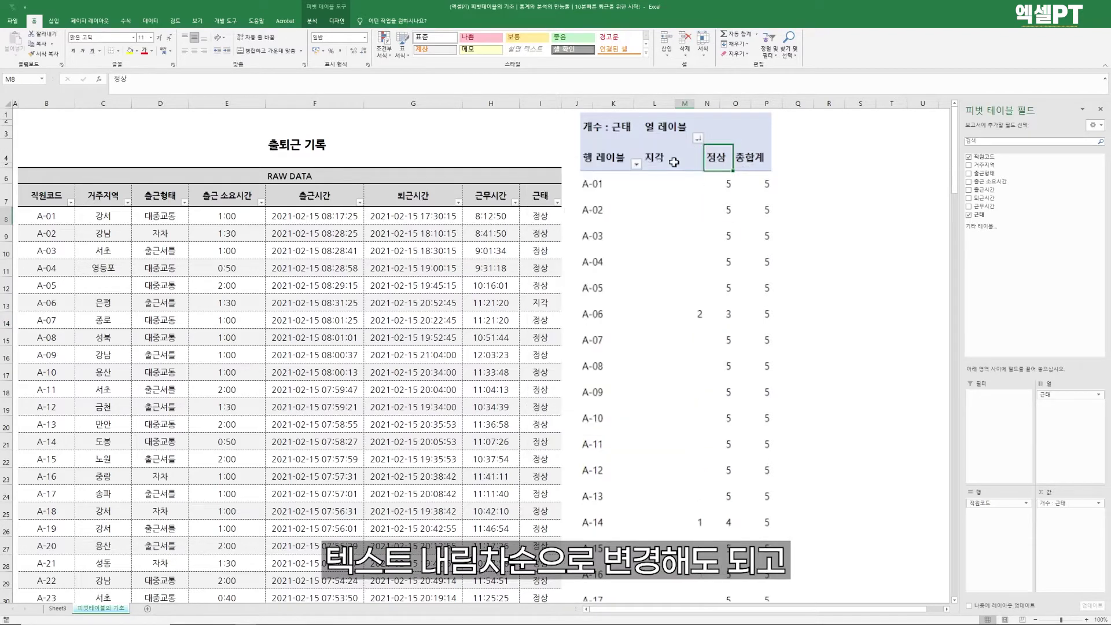
pyautogui.click(675, 163)
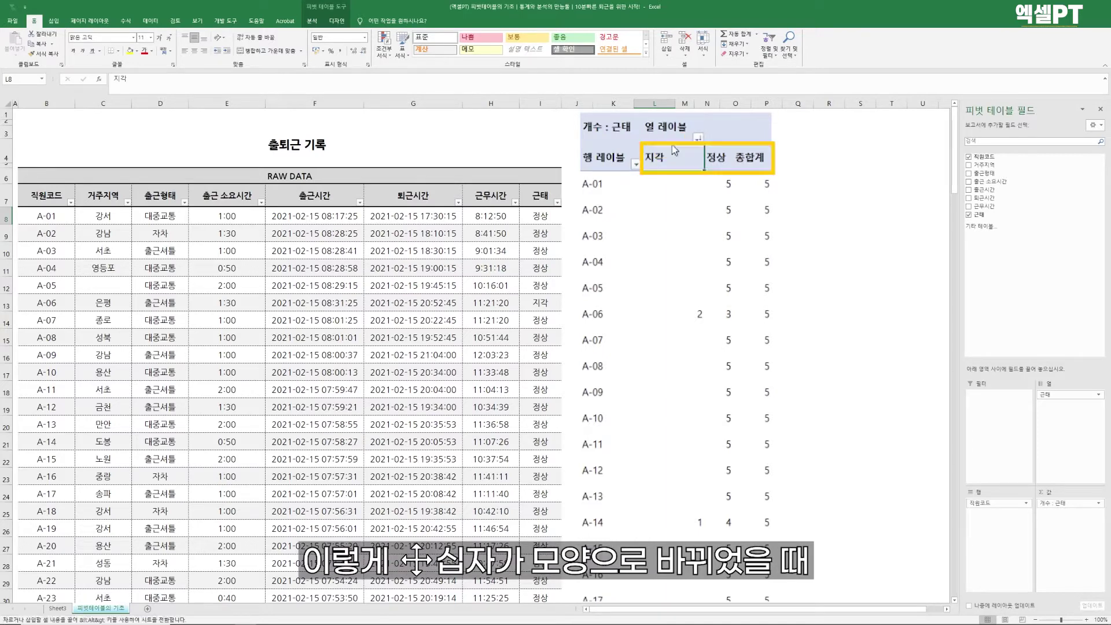
pyautogui.moveTo(672, 145); pyautogui.dragTo(729, 147)
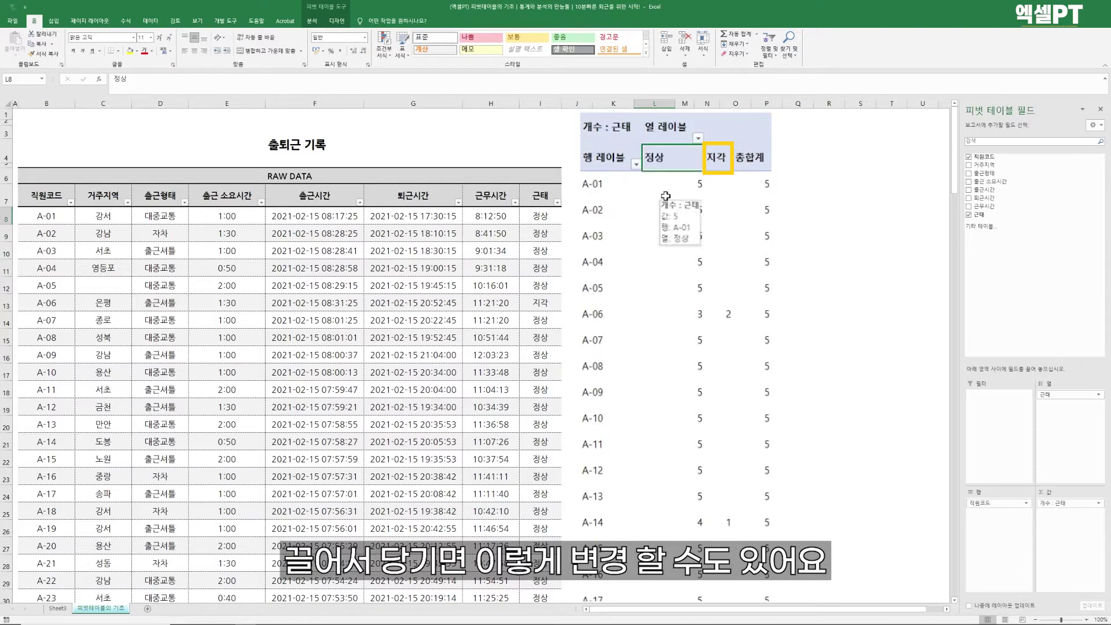
# Step: Try moving the block of rows A-01 to A-08 below A-09 in the pivot table and undo the move
pyautogui.moveTo(602, 232); pyautogui.dragTo(598, 347)
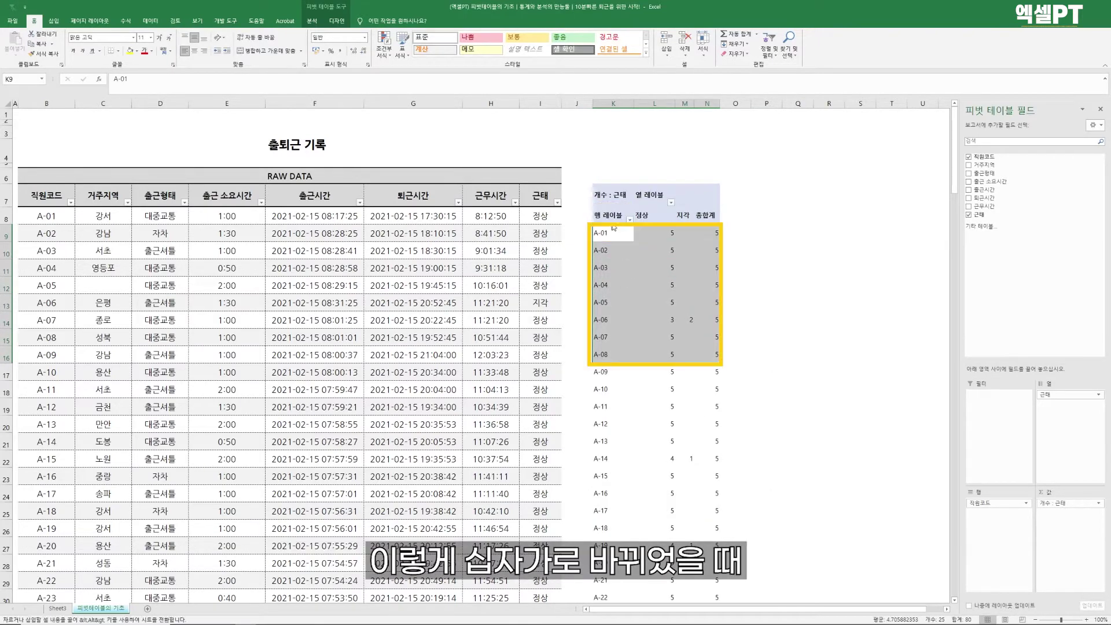
pyautogui.moveTo(613, 229); pyautogui.dragTo(603, 383)
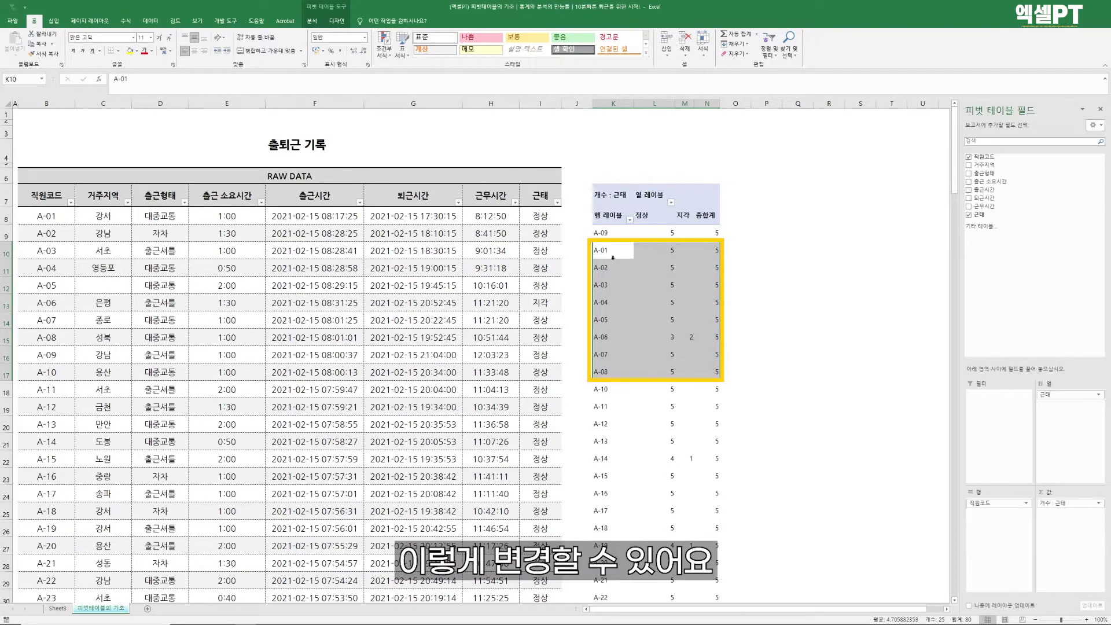
pyautogui.hotkey('ctrl', 'z')
pyautogui.click(689, 321)
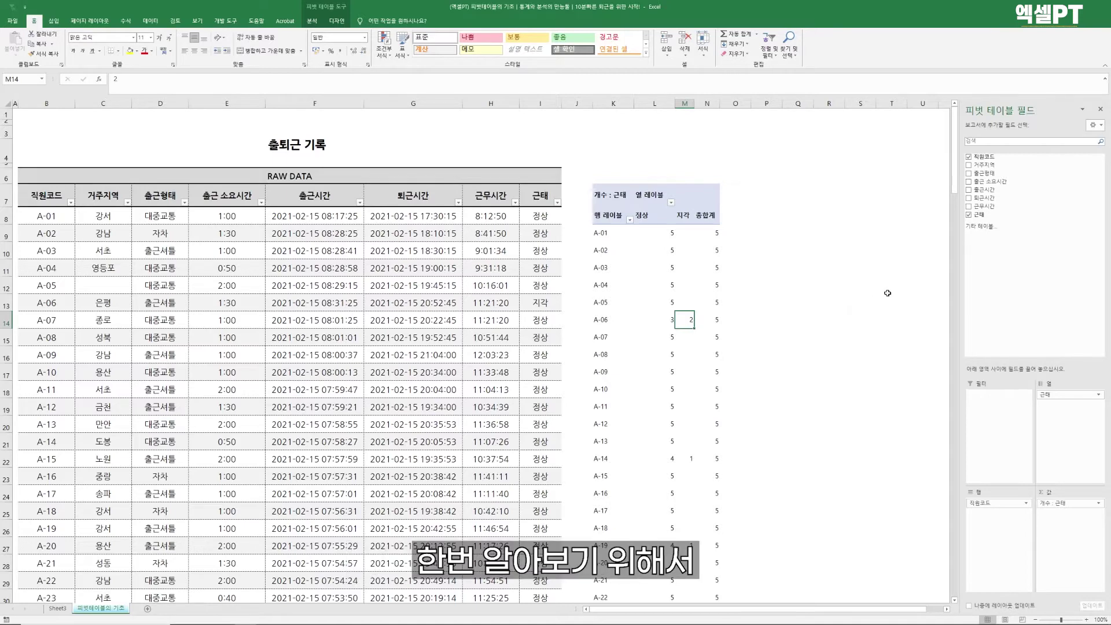
# Step: Add the 거주지역 field to the pivot table's rows beneath 직원코드 and reorder it above 직원코드
pyautogui.moveTo(1010, 195); pyautogui.dragTo(961, 539)
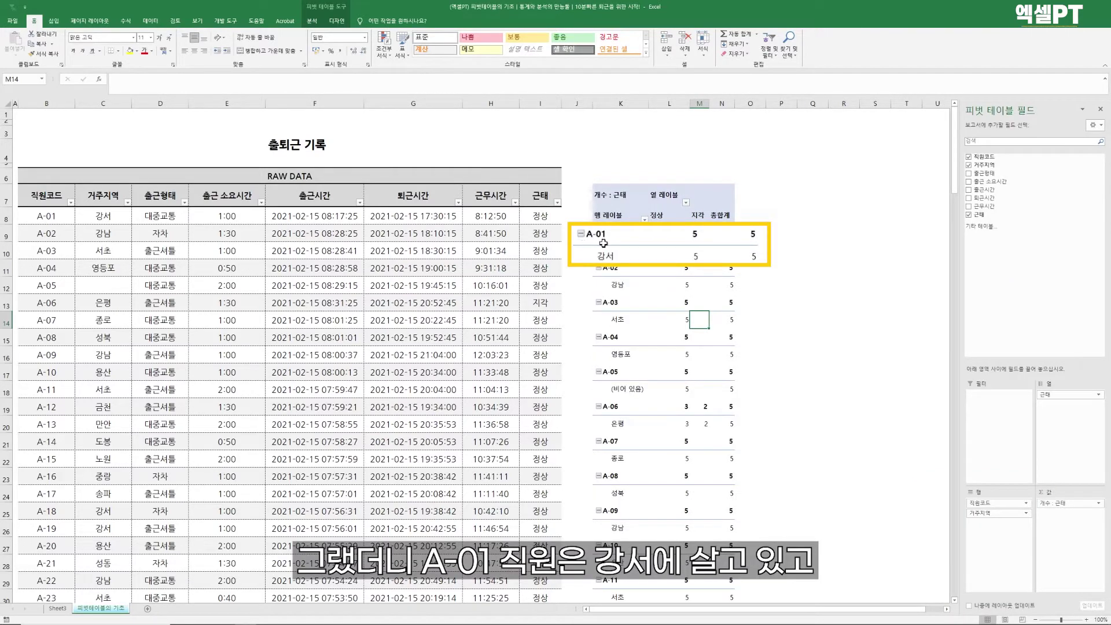
pyautogui.click(615, 258)
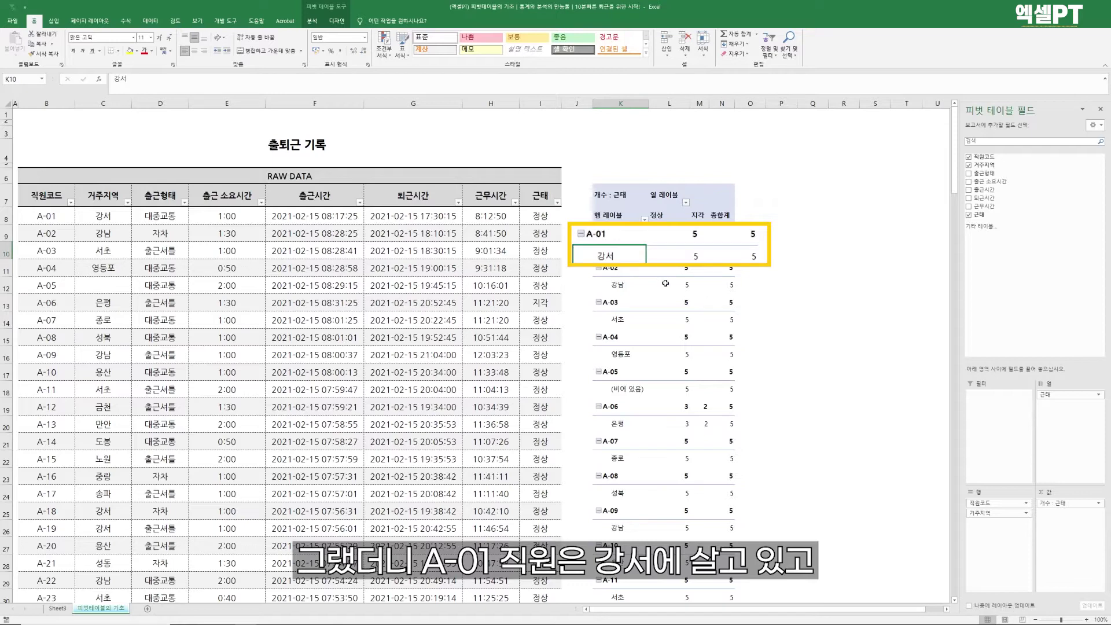
pyautogui.click(617, 283)
pyautogui.click(618, 312)
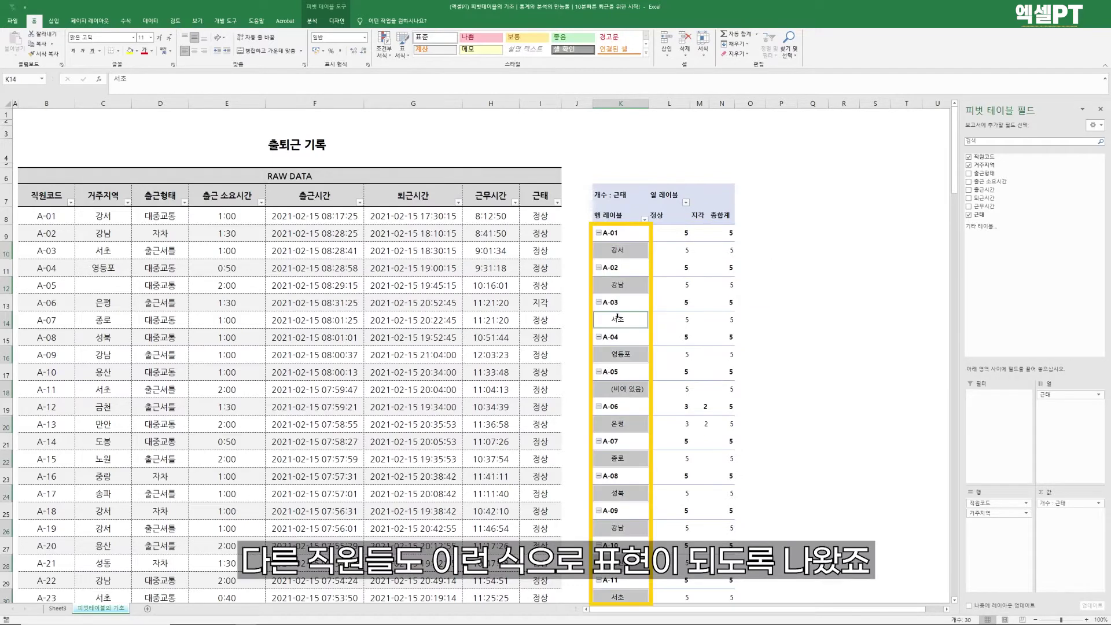
pyautogui.click(637, 412)
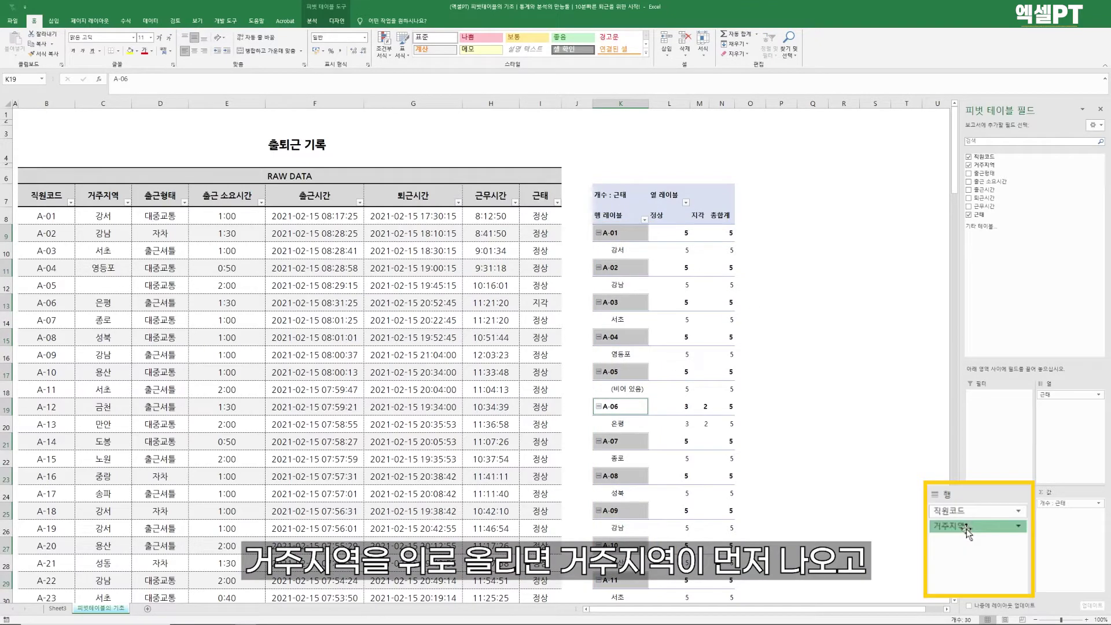
pyautogui.moveTo(968, 531); pyautogui.dragTo(962, 509)
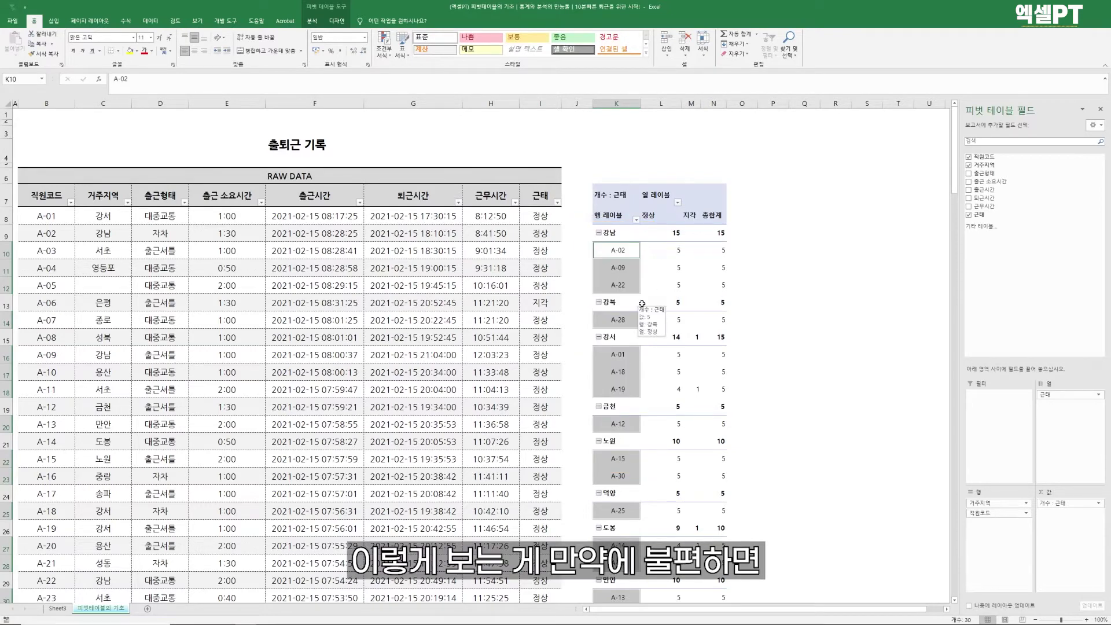
# Step: Try the outline and tabular report layouts on the pivot table and undo both layout changes
pyautogui.click(336, 21)
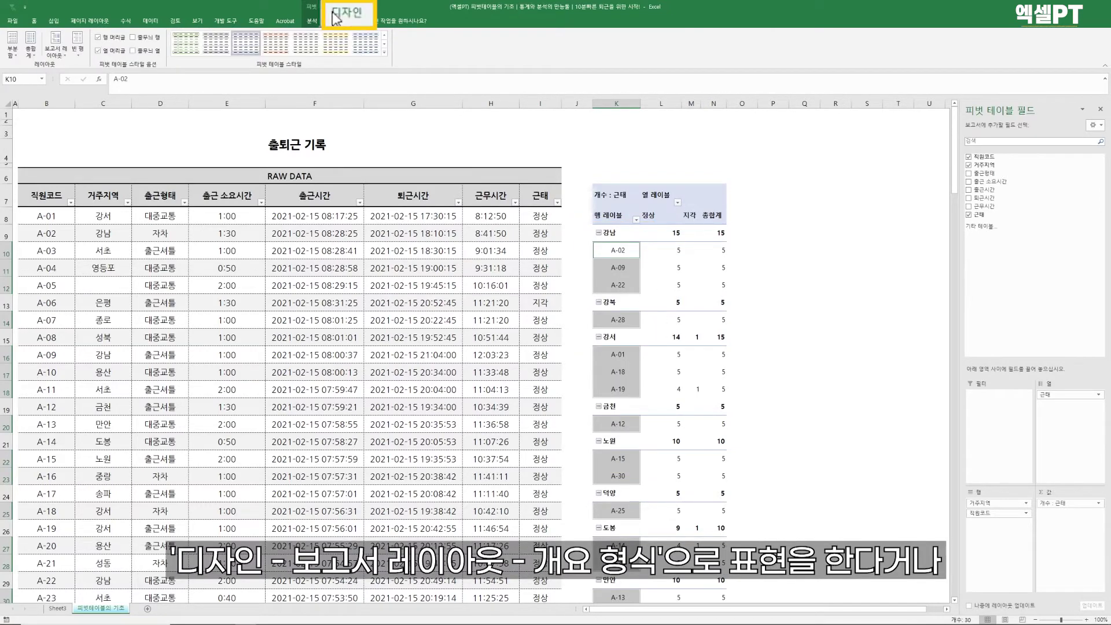
pyautogui.click(63, 68)
pyautogui.click(71, 87)
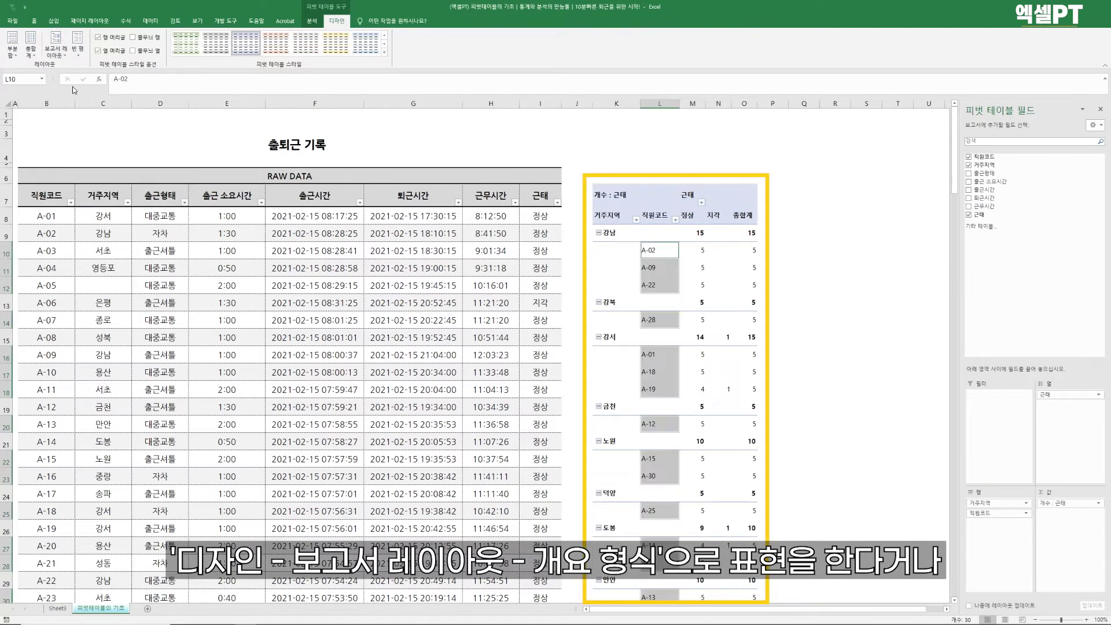
pyautogui.click(56, 48)
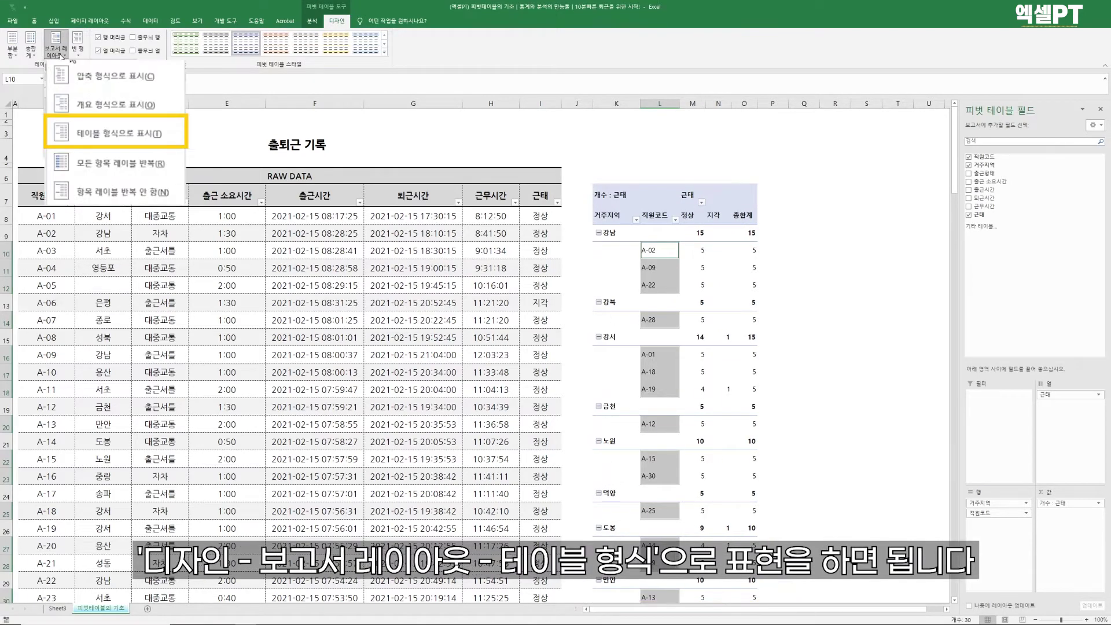
pyautogui.click(93, 133)
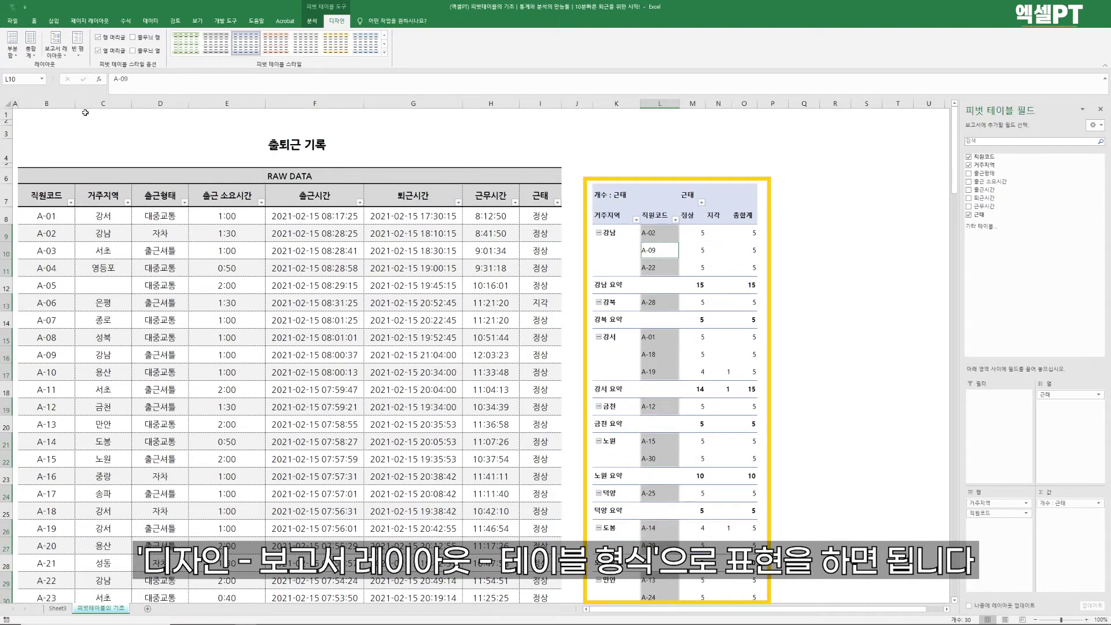
pyautogui.hotkey('ctrl', 'z')
pyautogui.hotkey('ctrl', 'z')
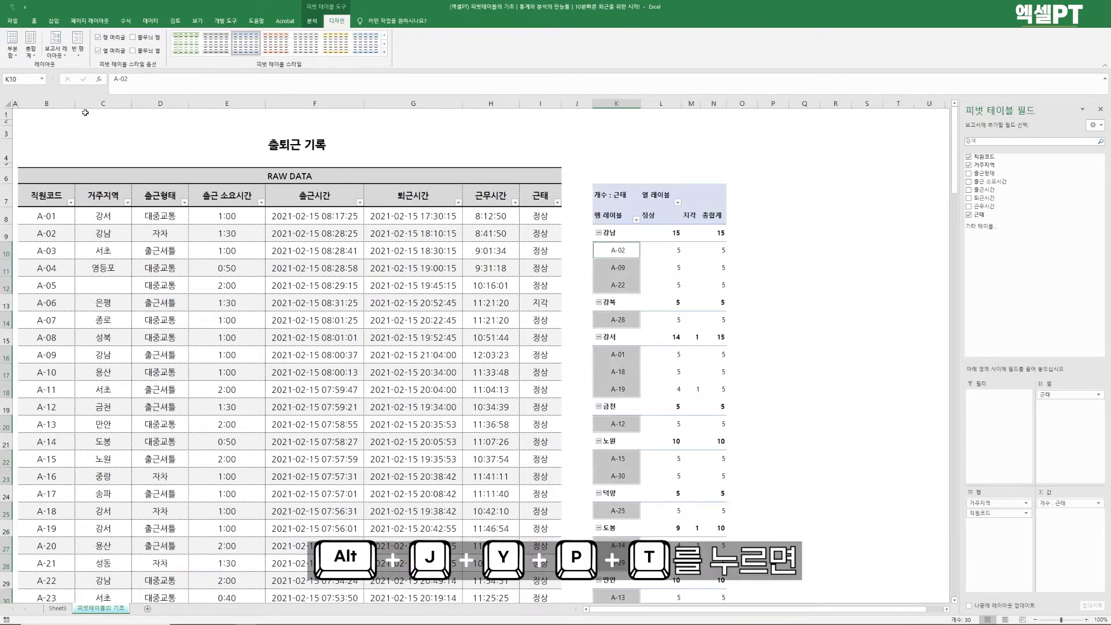
# Step: Set the pivot table's report layout to tabular form
pyautogui.press('alt')
pyautogui.press('j')
pyautogui.press('y')
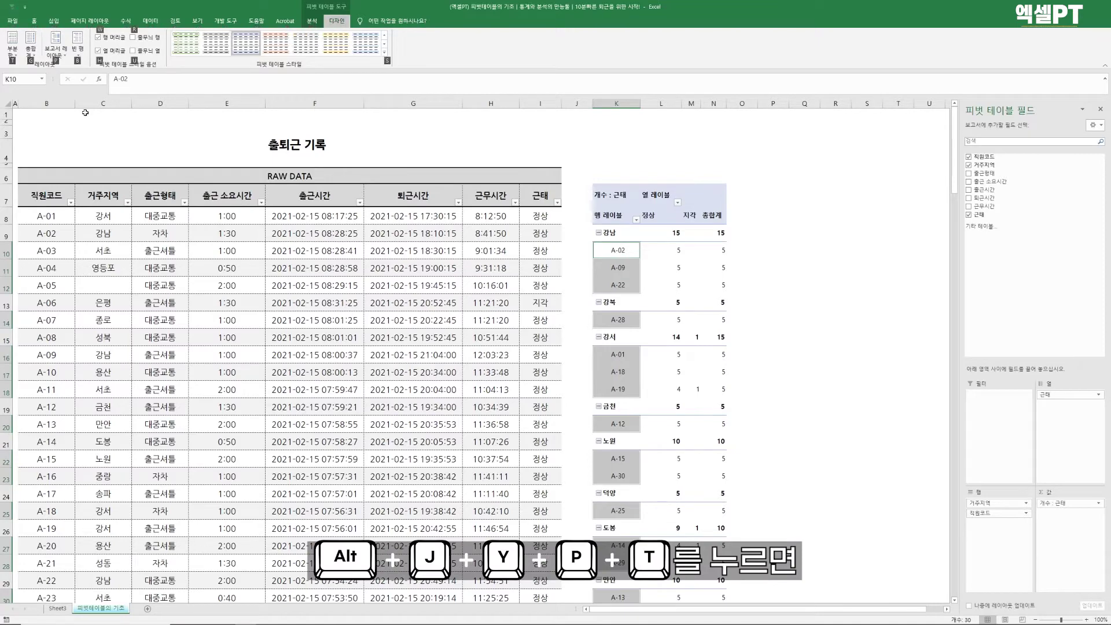
pyautogui.press('p')
pyautogui.press('t')
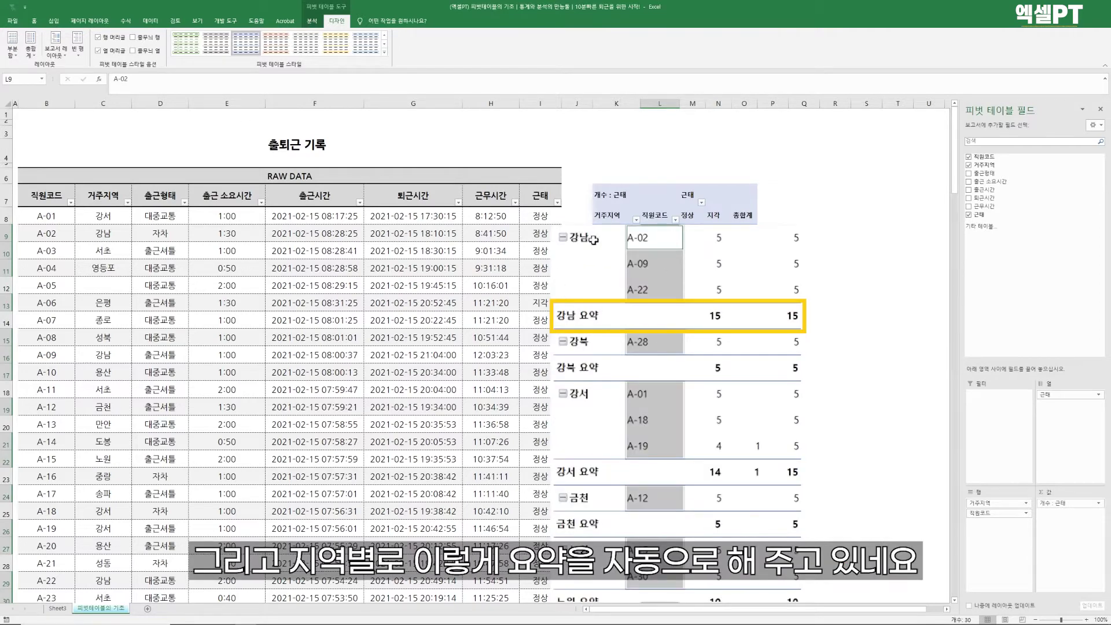
# Step: Try hiding the region subtotals such as 강남 요약 and undo that change
pyautogui.moveTo(603, 323); pyautogui.dragTo(790, 318)
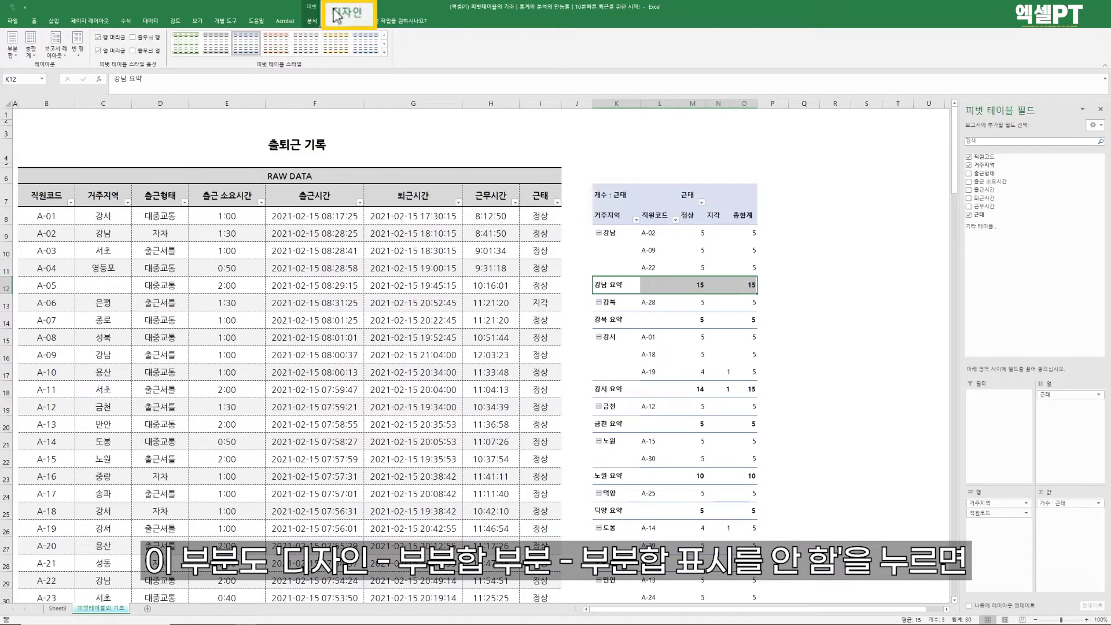
pyautogui.click(12, 50)
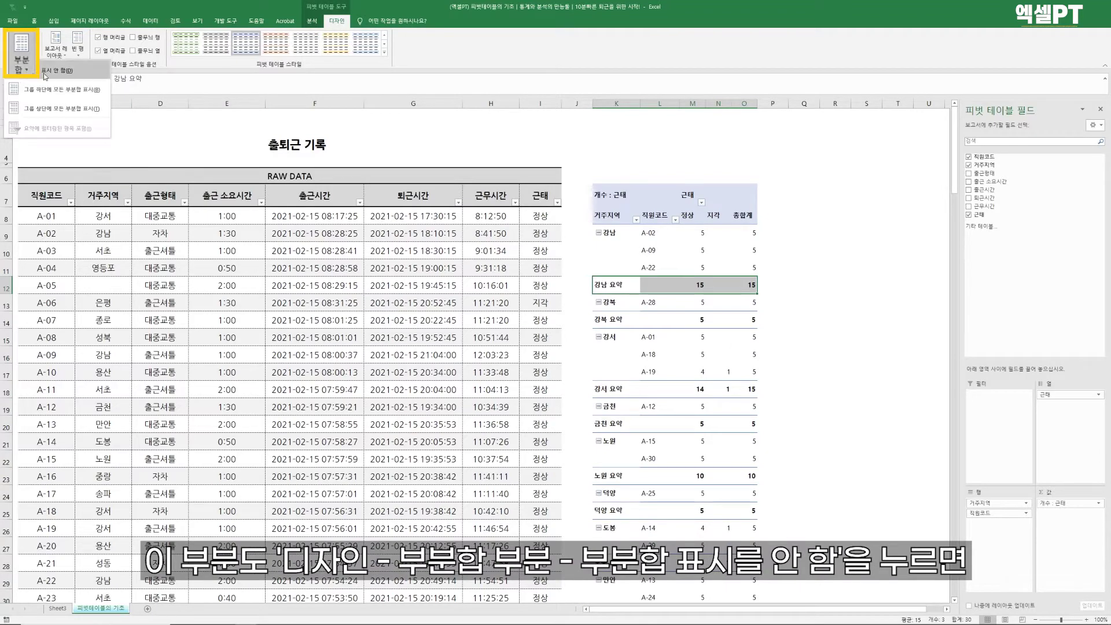
pyautogui.click(70, 86)
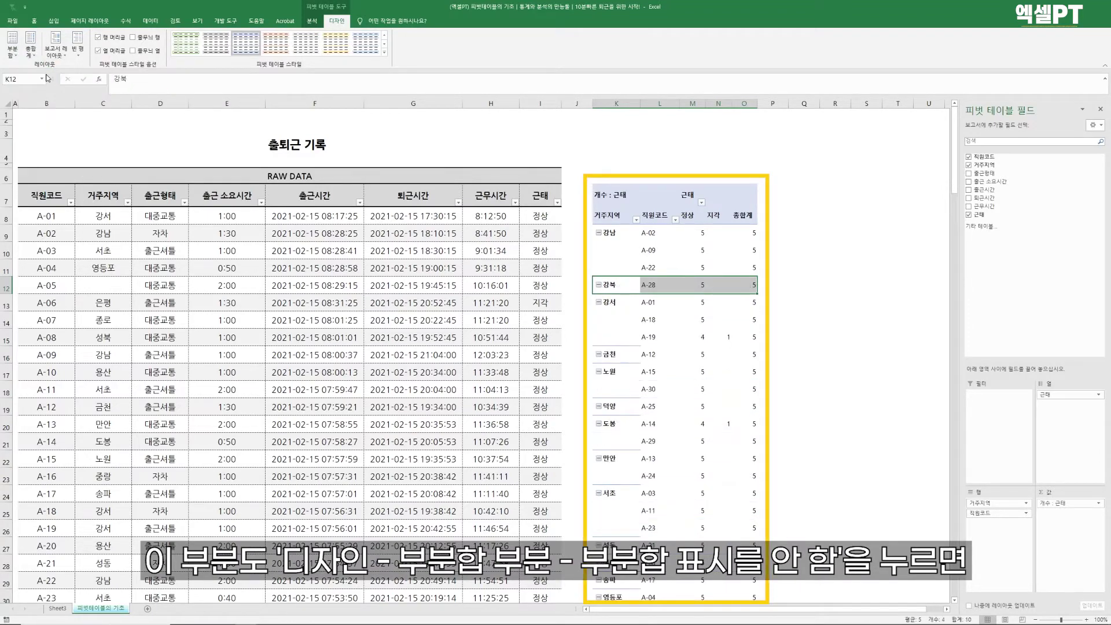
pyautogui.click(809, 266)
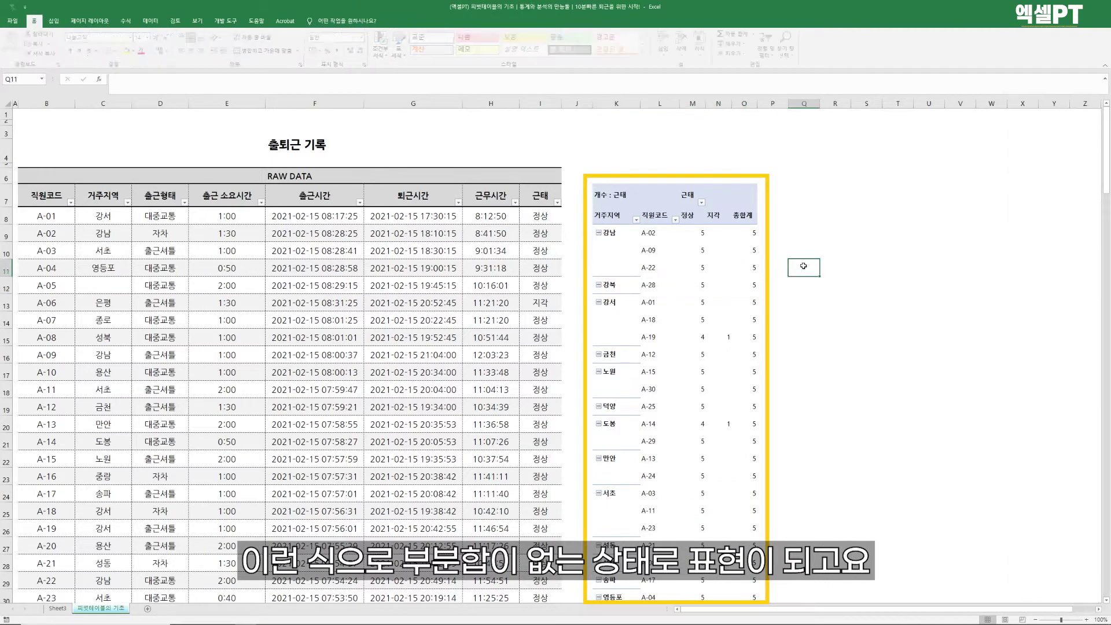
pyautogui.hotkey('ctrl', 'z')
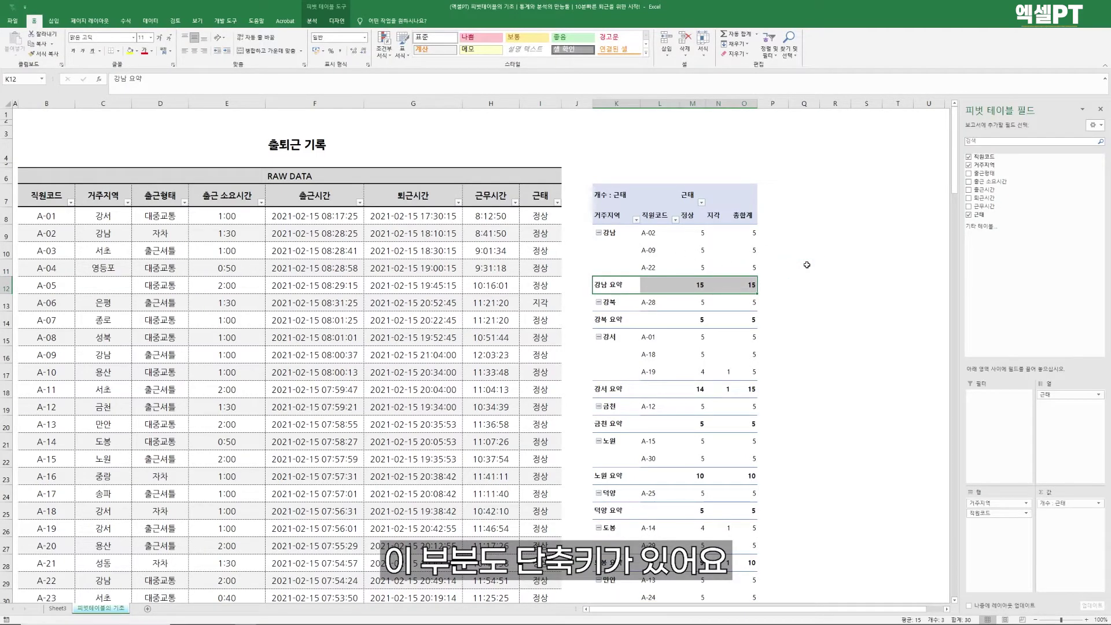
# Step: Set the pivot table to show no subtotals
pyautogui.press('alt')
pyautogui.press('j')
pyautogui.press('y')
pyautogui.press('t')
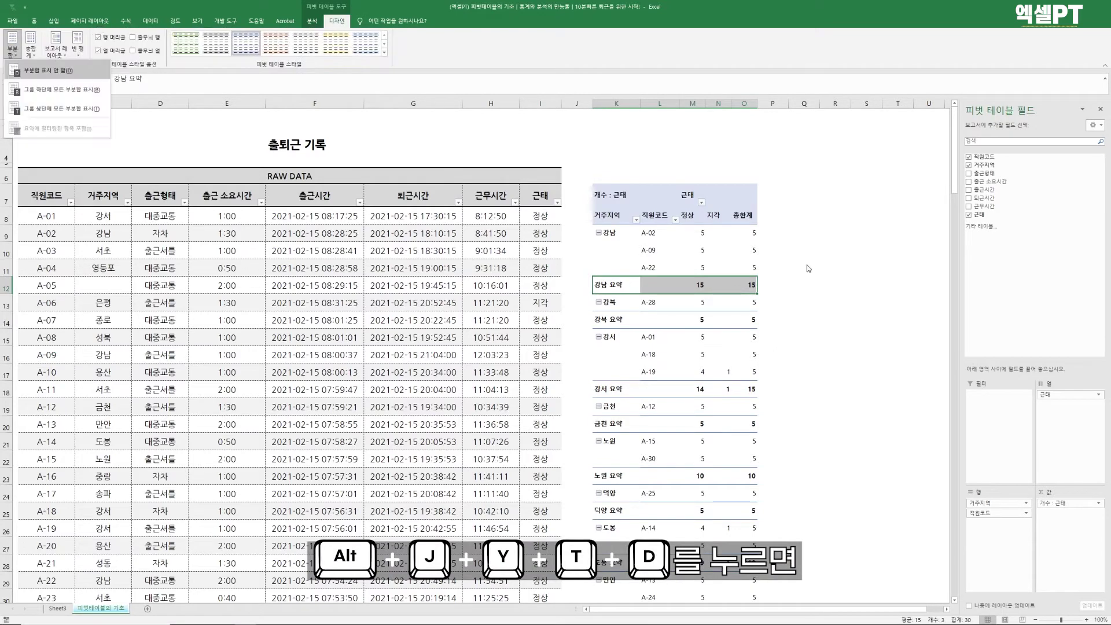
pyautogui.press('d')
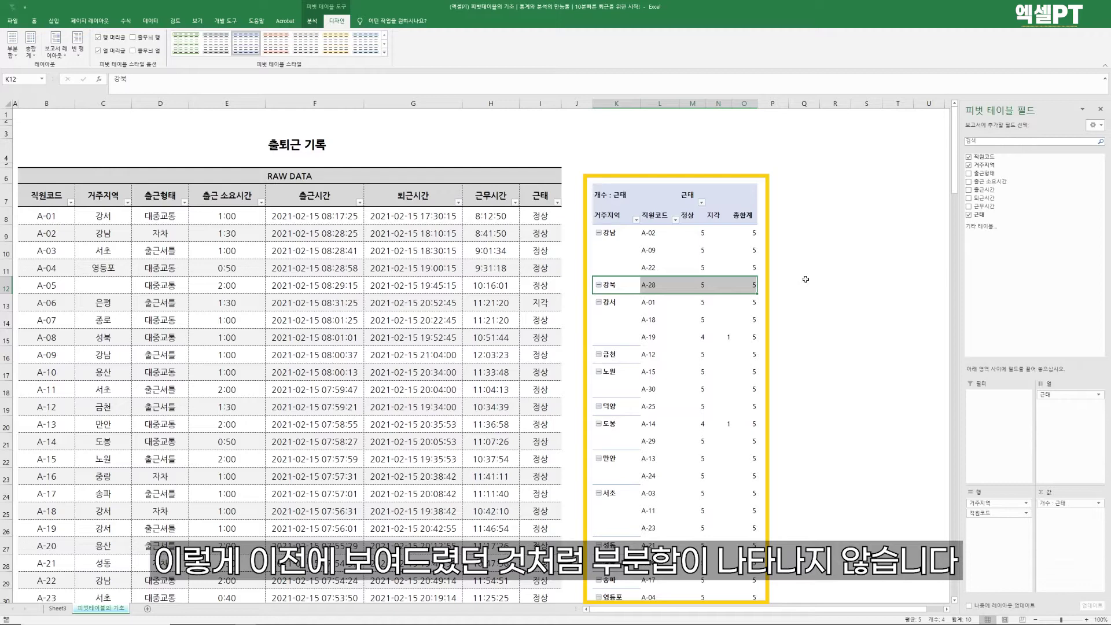
# Step: Examine the blank 거주지역 cells beneath the 강남, 강서 and 노원 labels in the pivot table
pyautogui.press('Up')
pyautogui.press('Up')
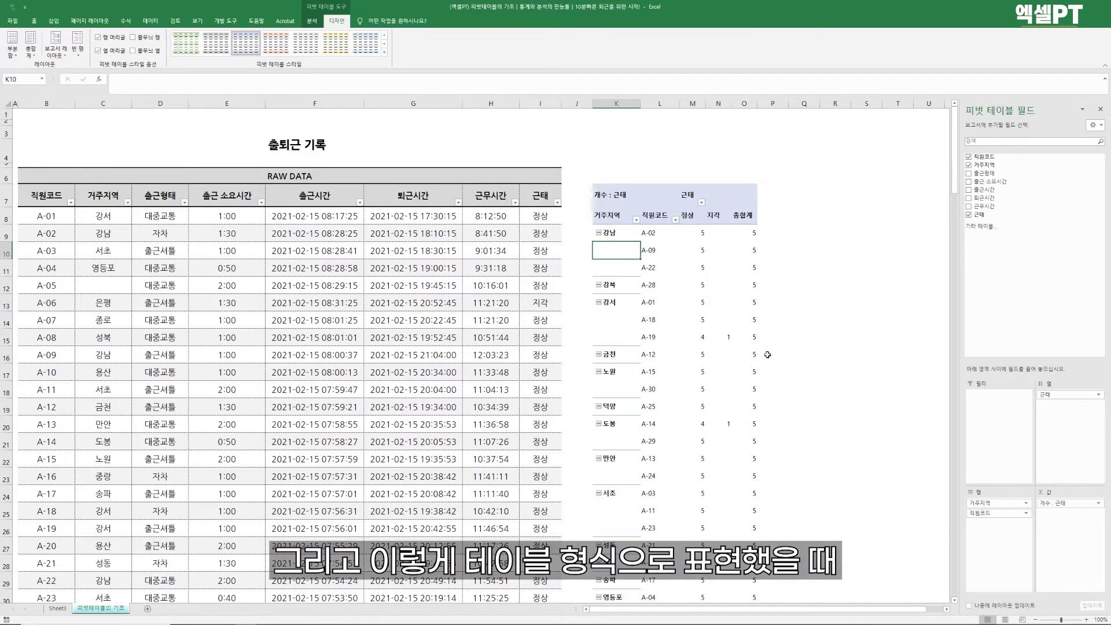
pyautogui.press('Down')
pyautogui.press('Down')
pyautogui.press('Down')
pyautogui.press('Down')
pyautogui.press('Down')
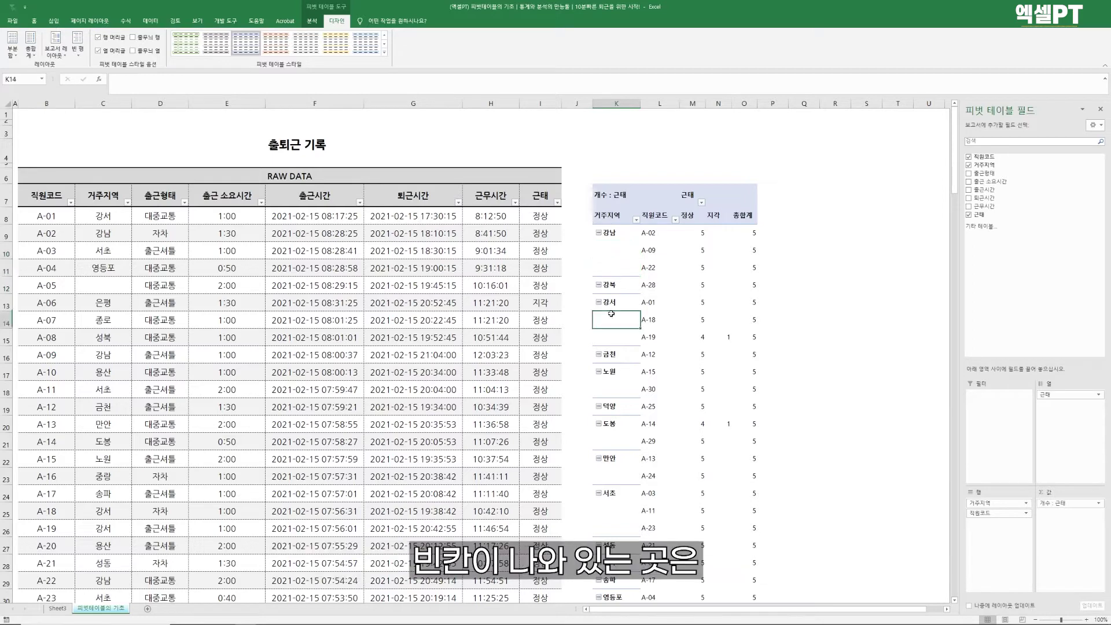
pyautogui.click(605, 298)
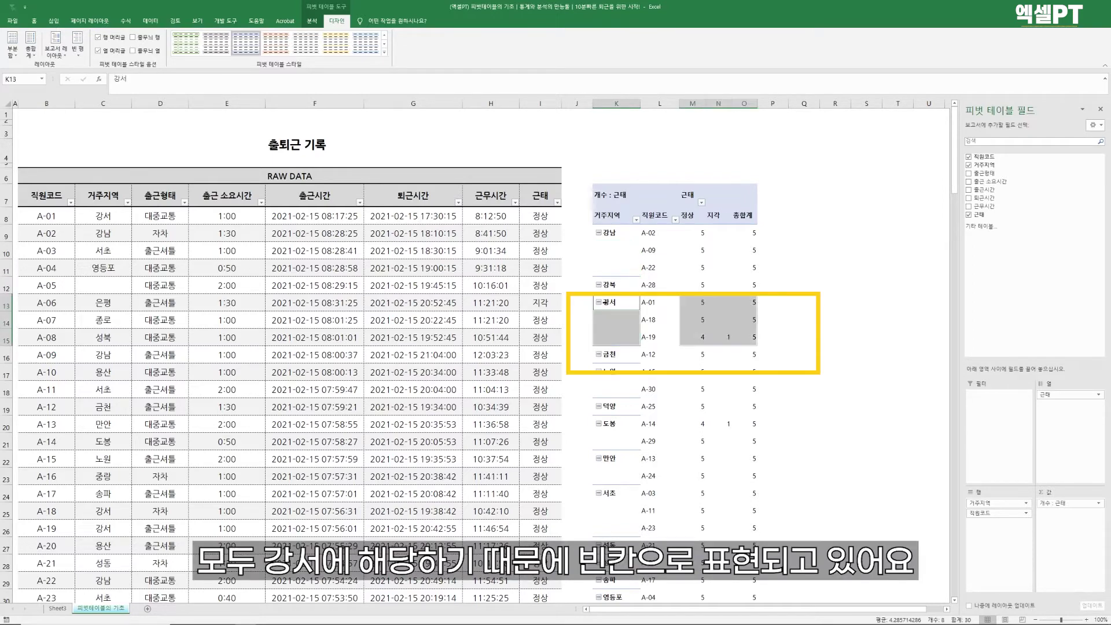
pyautogui.click(614, 319)
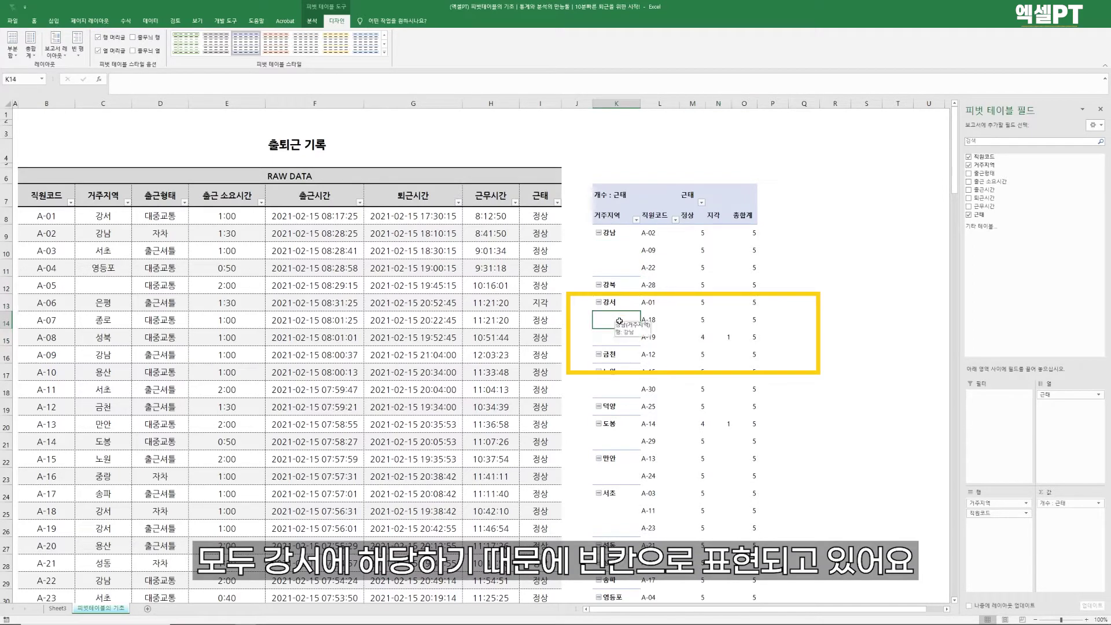
pyautogui.click(617, 336)
pyautogui.click(618, 386)
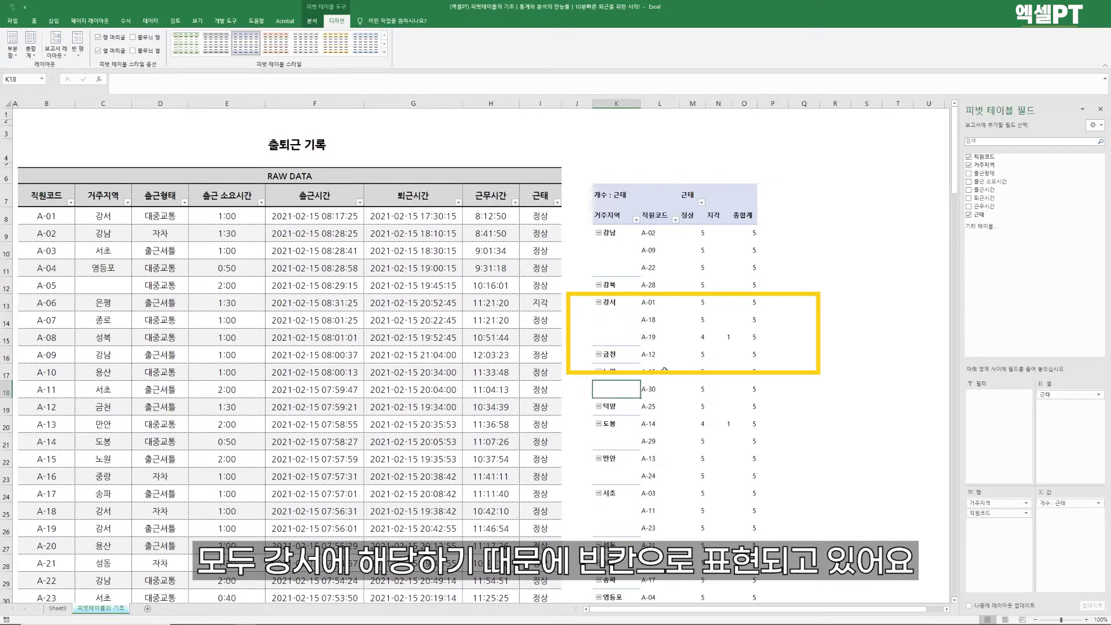
pyautogui.click(629, 255)
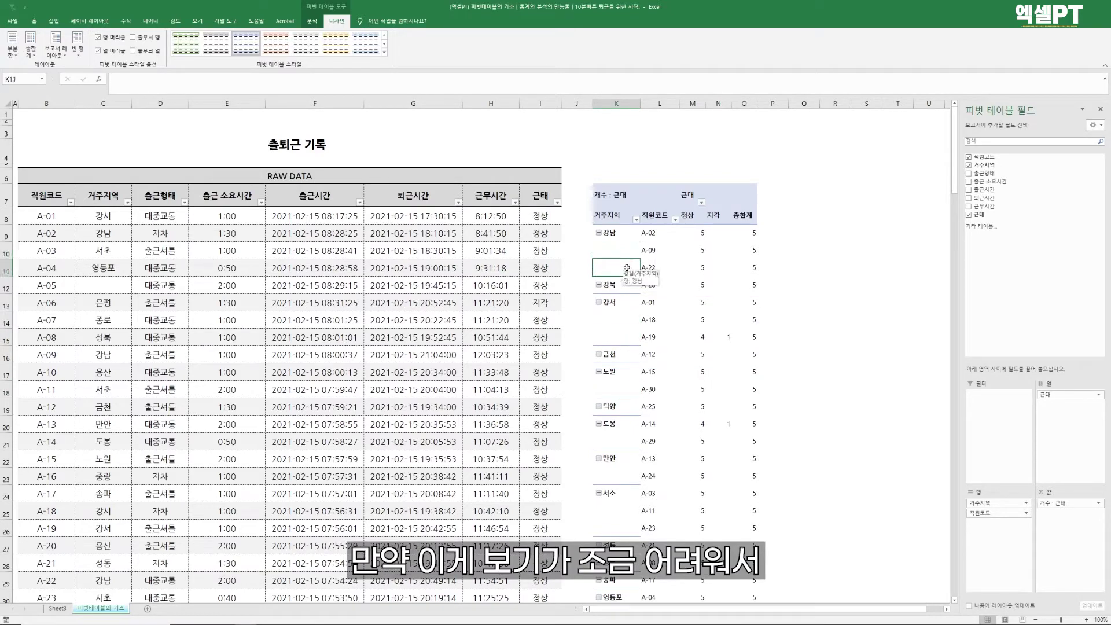
pyautogui.click(612, 266)
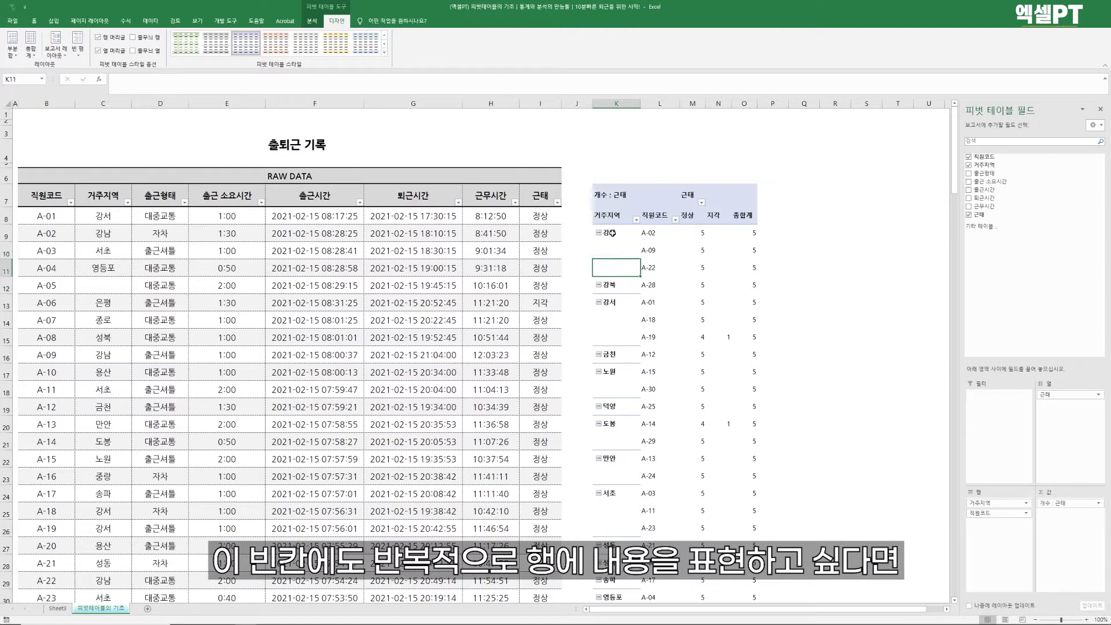
pyautogui.click(612, 255)
pyautogui.click(613, 237)
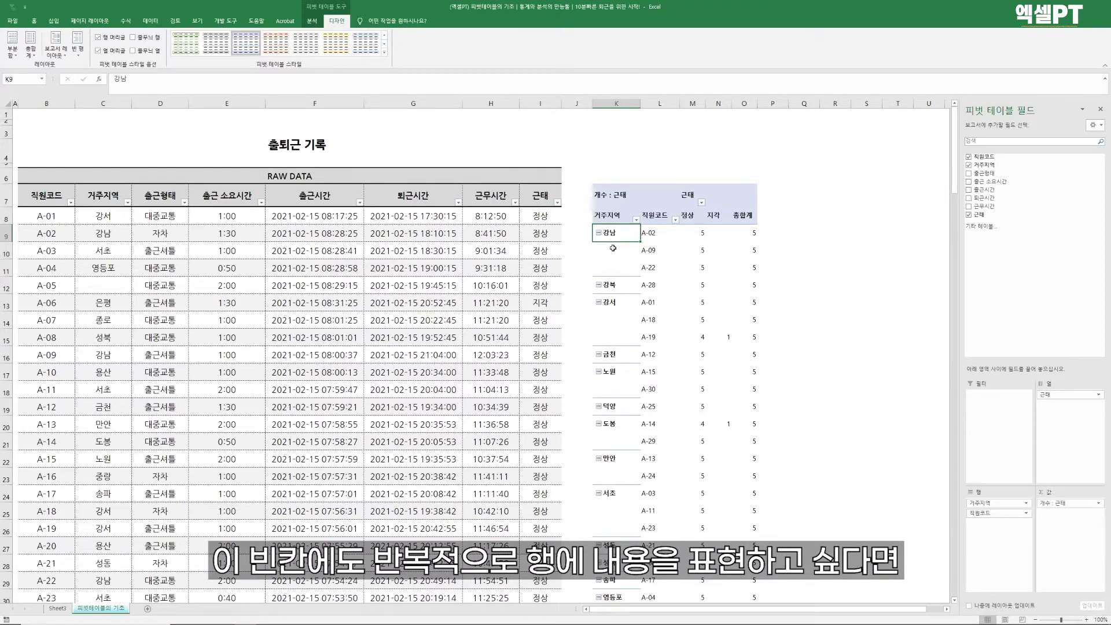
# Step: Try repeating all item labels for the 거주지역 field in the pivot table and undo that change
pyautogui.click(613, 249)
pyautogui.click(613, 264)
pyautogui.click(614, 253)
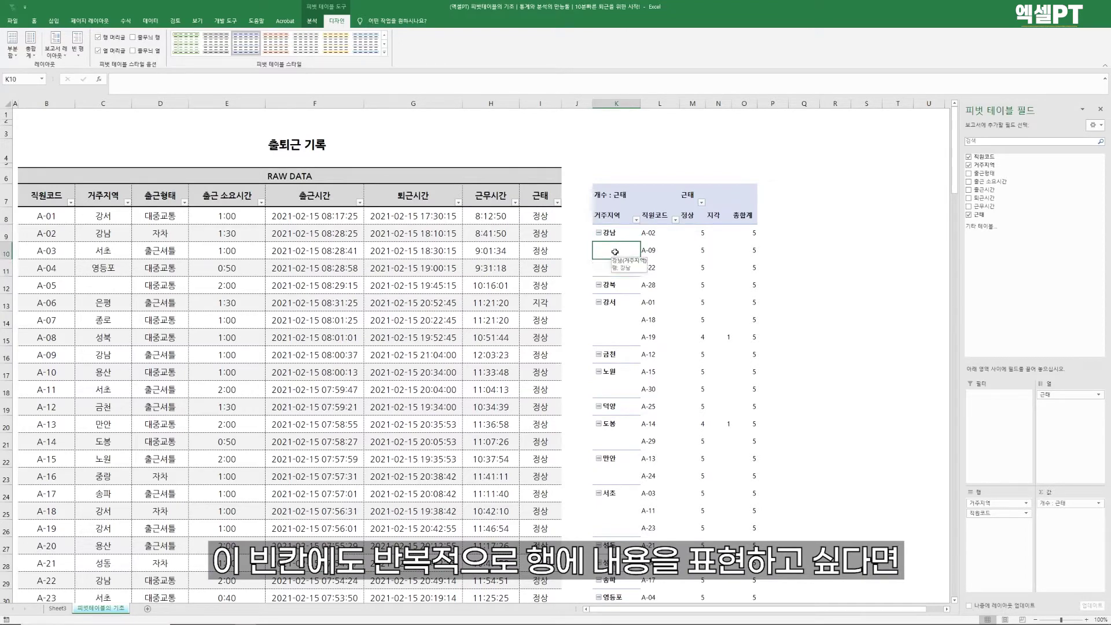
pyautogui.click(618, 235)
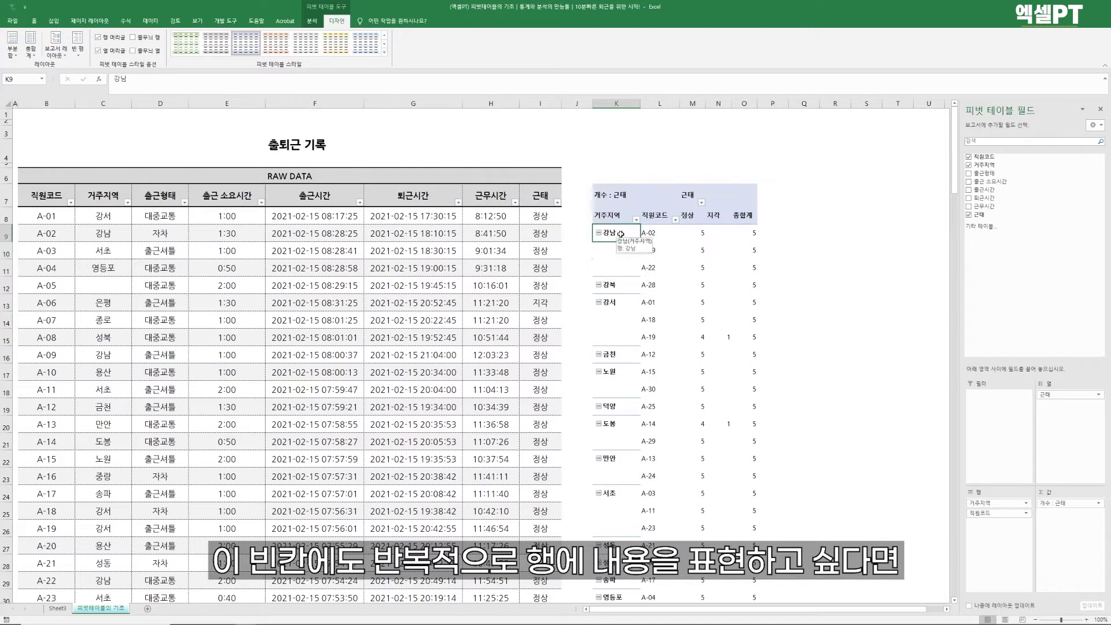
pyautogui.click(57, 54)
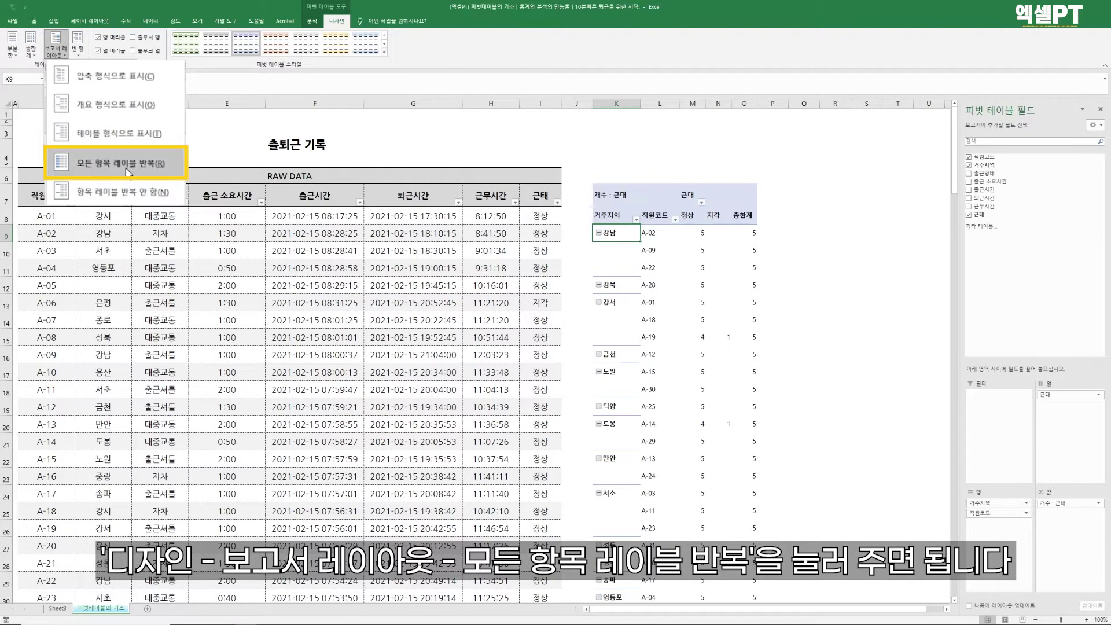
pyautogui.click(126, 166)
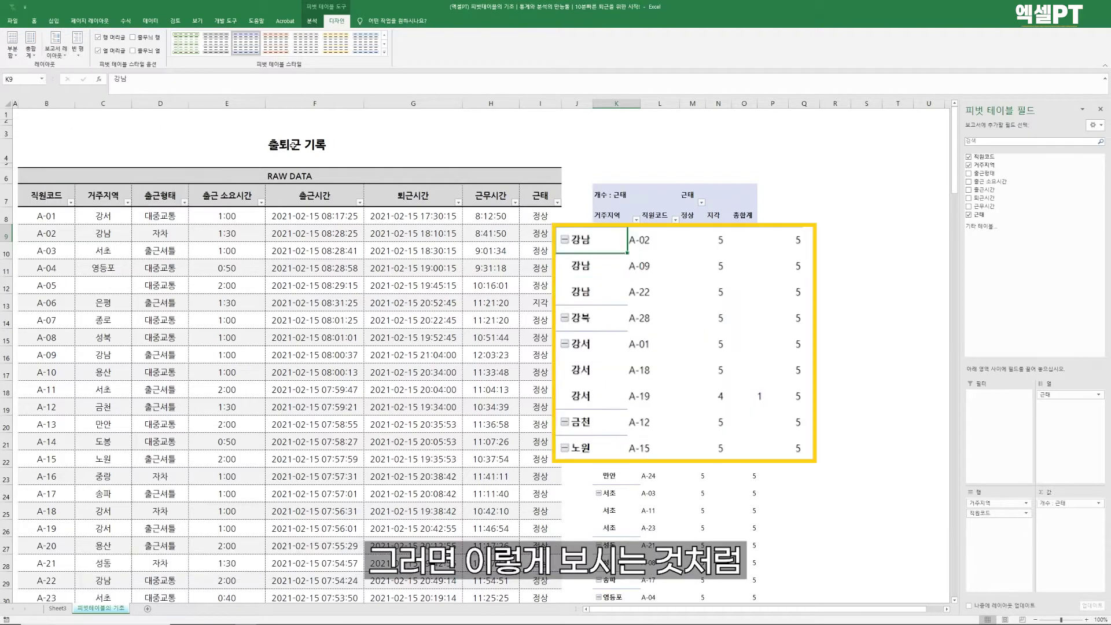
pyautogui.click(578, 266)
pyautogui.click(584, 291)
pyautogui.moveTo(696, 270)
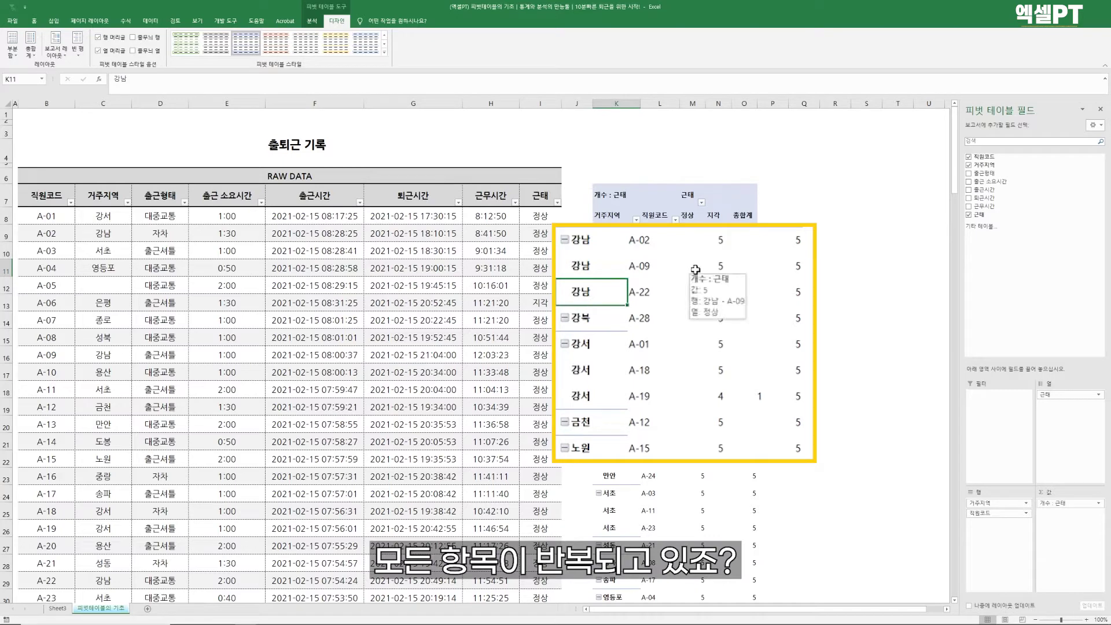
pyautogui.hotkey('ctrl', 'z')
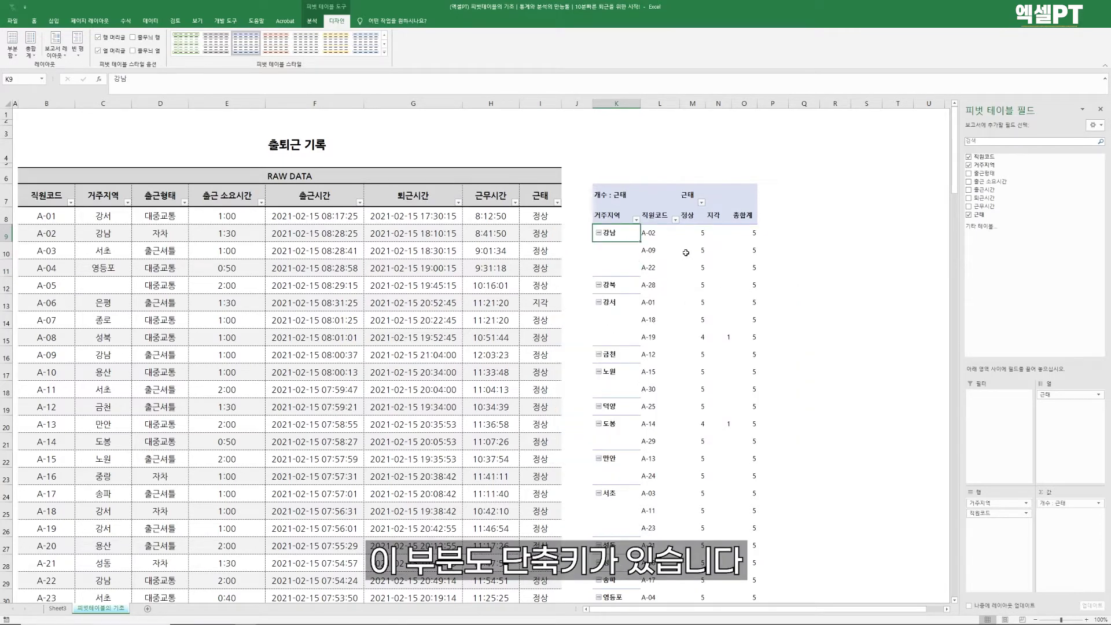
# Step: Set the pivot table's report layout to repeat all item labels
pyautogui.press('alt')
pyautogui.press('j')
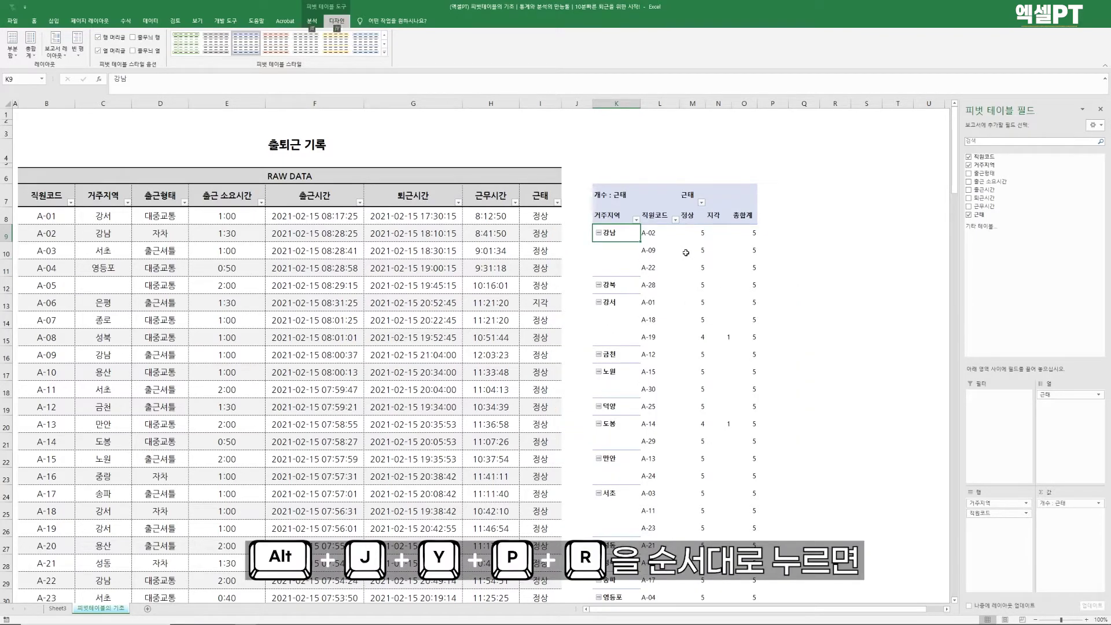
pyautogui.press('y')
pyautogui.press('p')
pyautogui.press('r')
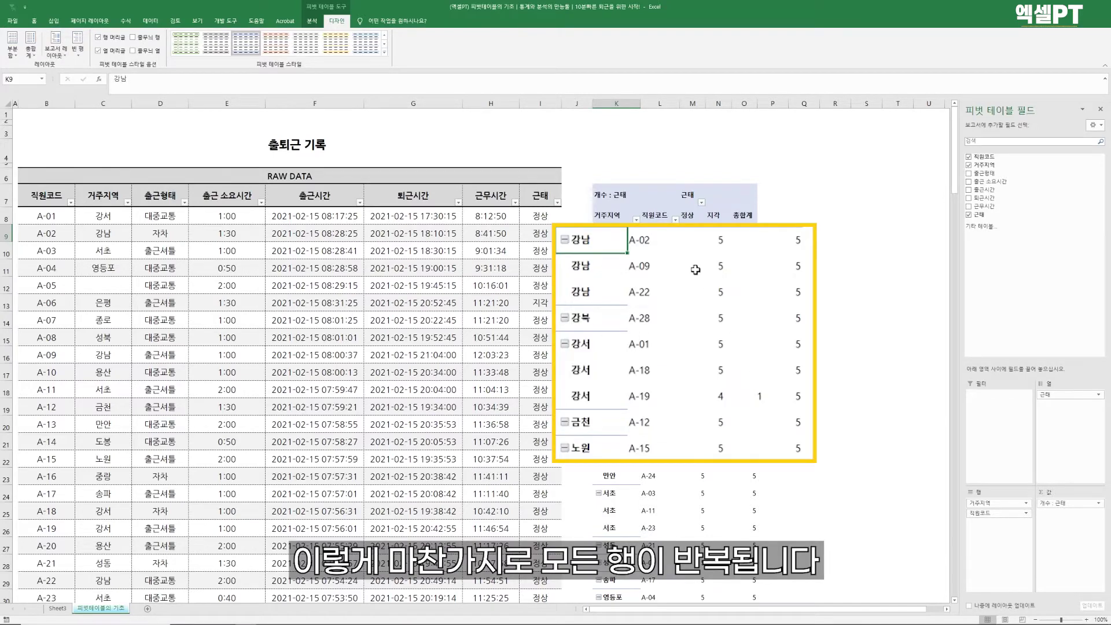
pyautogui.click(657, 253)
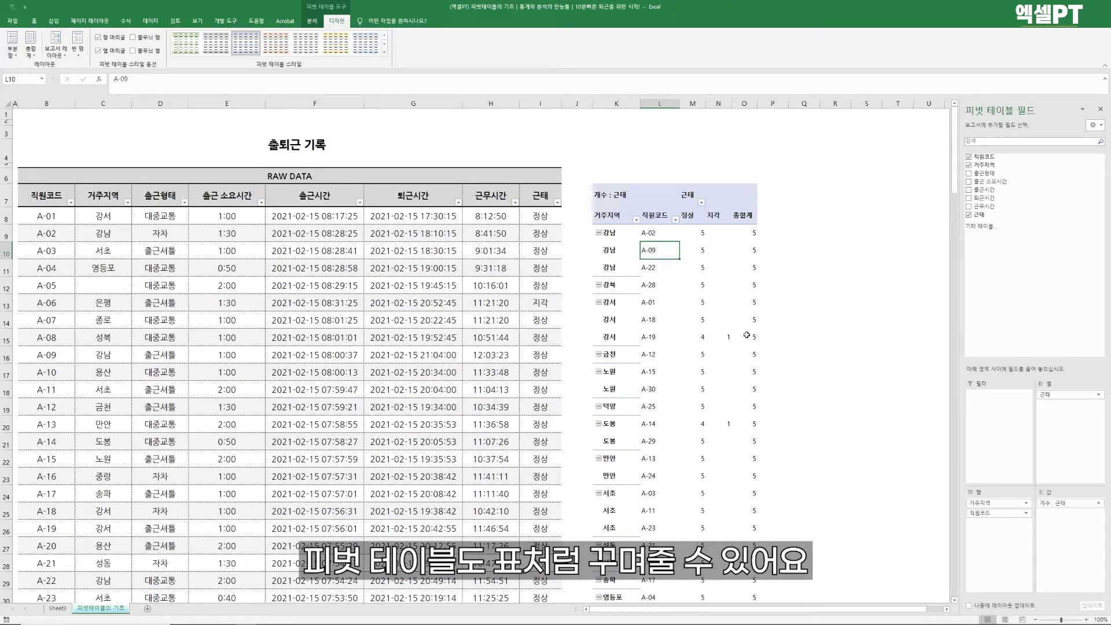
# Step: Select the entire pivot table and preview a yellow pivot table style on it
pyautogui.click(602, 193)
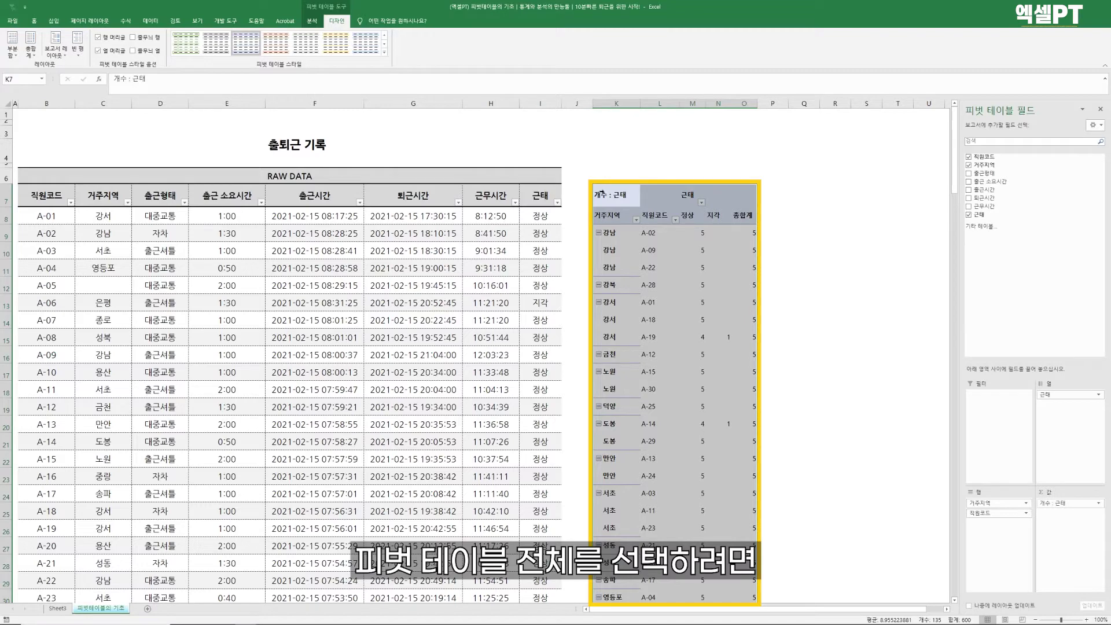
pyautogui.click(692, 165)
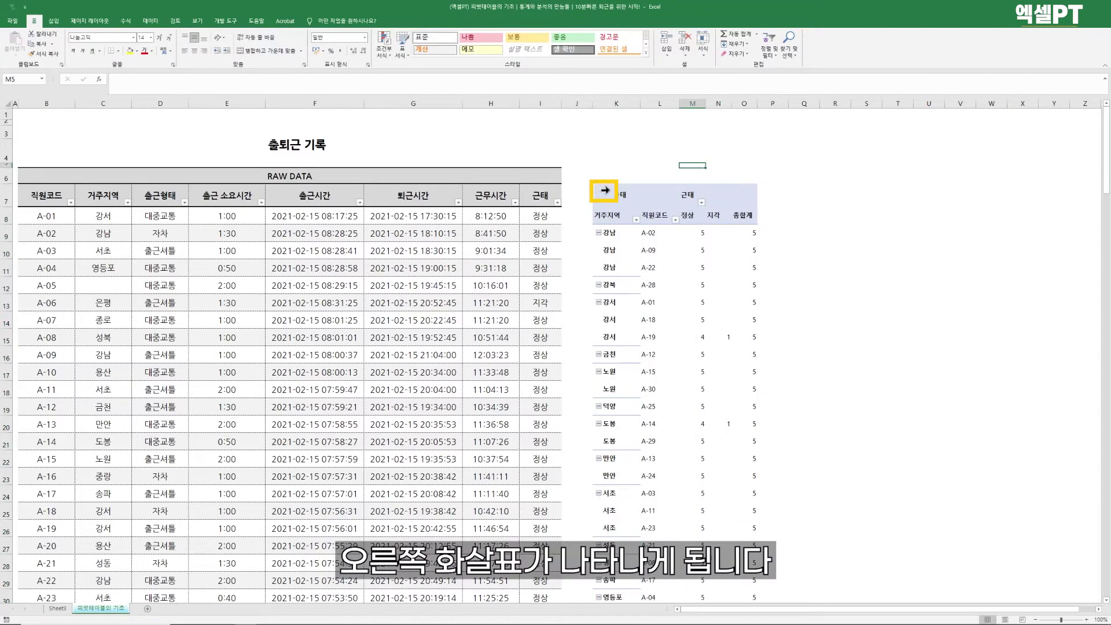
pyautogui.click(604, 190)
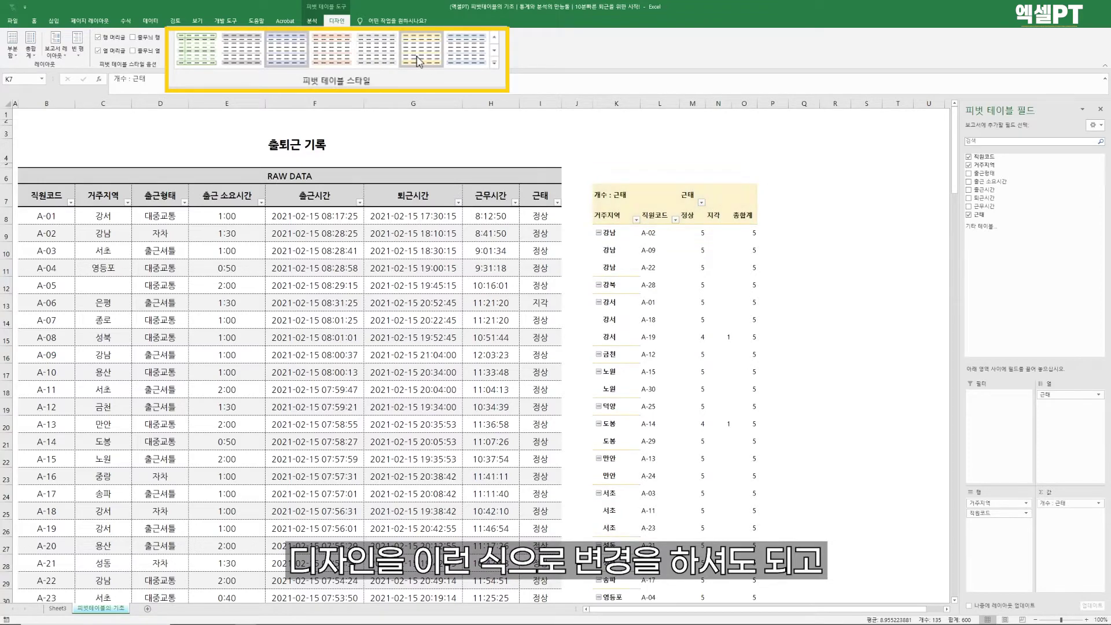
pyautogui.click(693, 166)
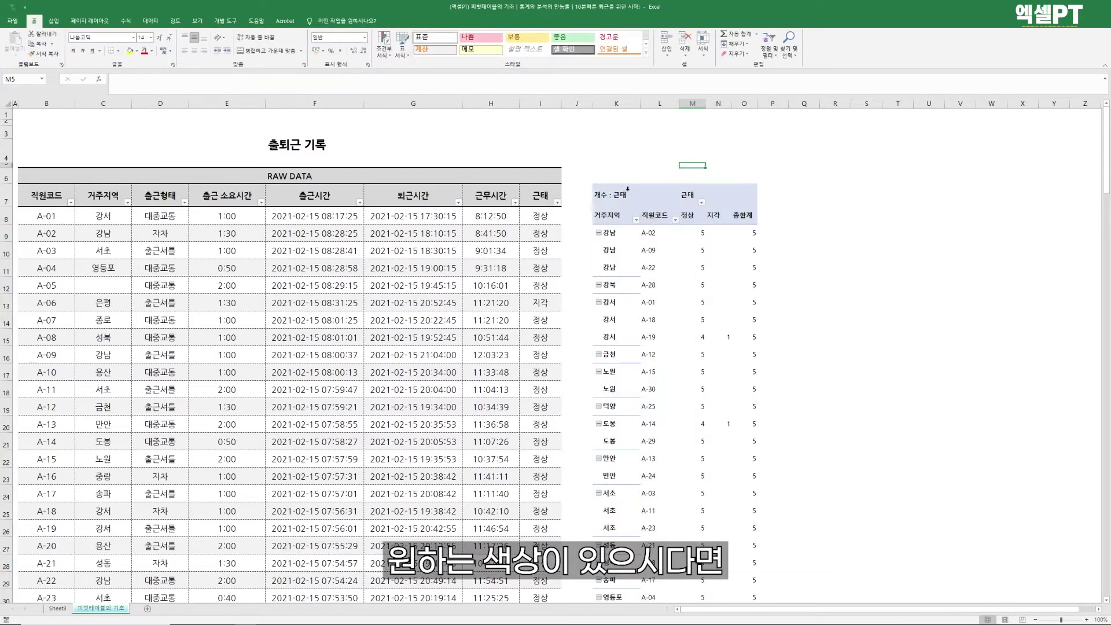
# Step: Fill the pivot table's two header rows with blue and make their text white
pyautogui.moveTo(630, 195)
pyautogui.mouseDown()
pyautogui.moveTo(750, 215)
pyautogui.moveTo(630, 211)
pyautogui.mouseUp()
pyautogui.click(34, 21)
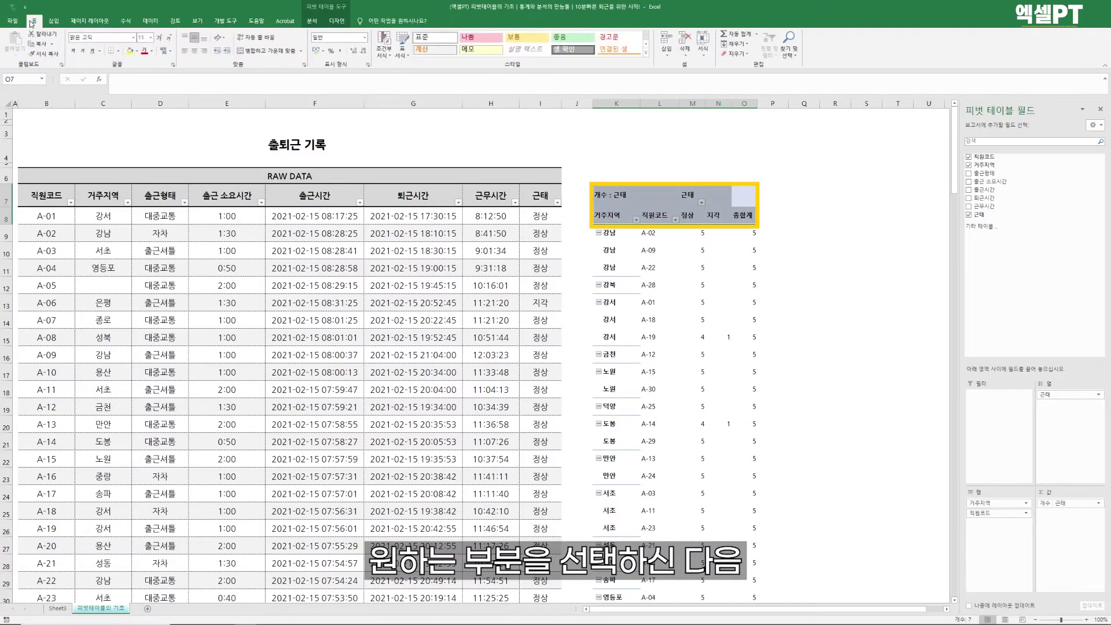
pyautogui.click(137, 51)
pyautogui.click(161, 74)
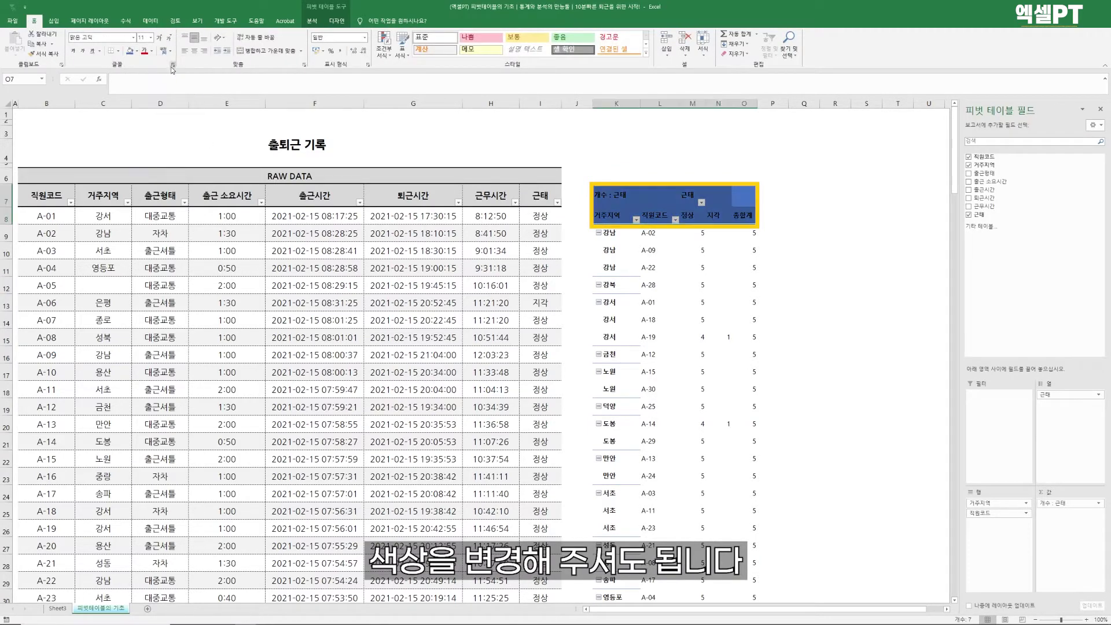
pyautogui.click(680, 149)
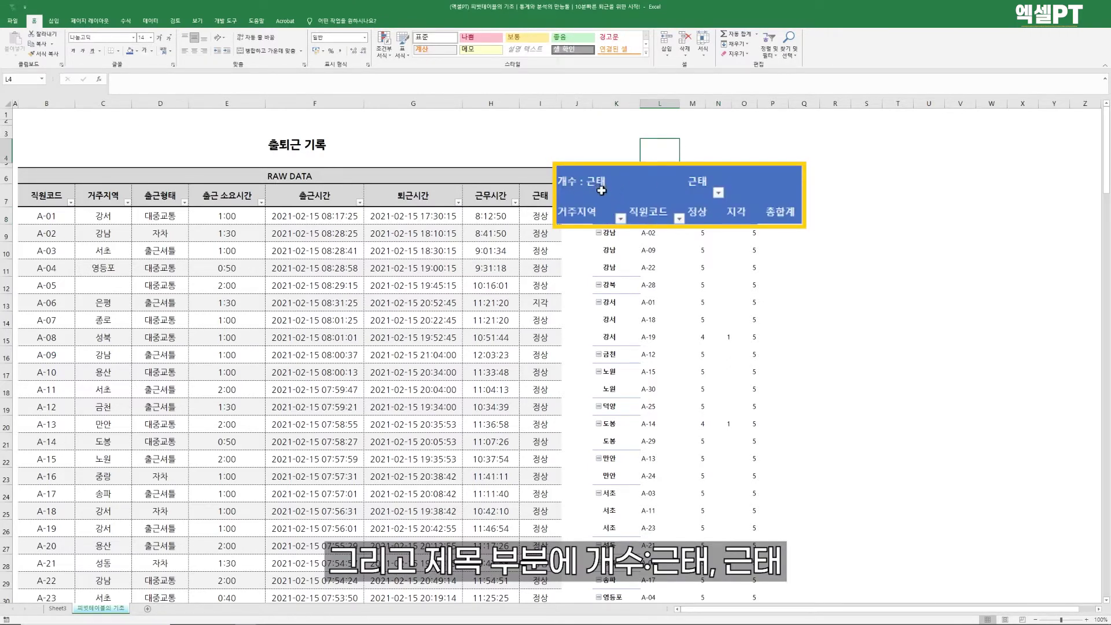
# Step: Rename the pivot table's value field 개수 : 근태 as 직원별 근태현황 through its active field name
pyautogui.click(697, 183)
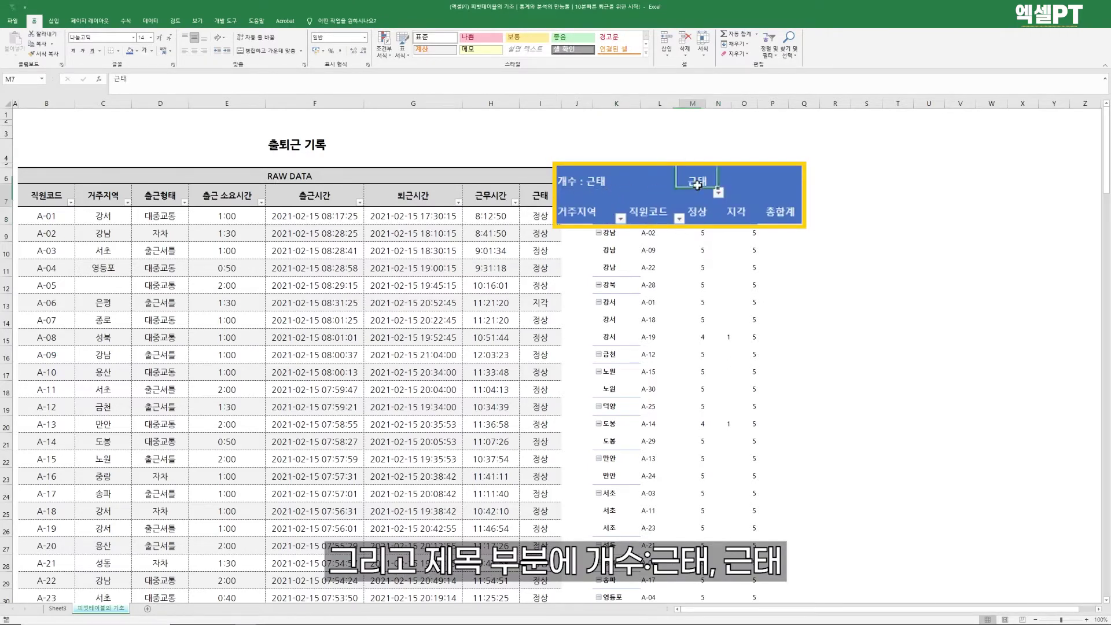
pyautogui.click(600, 184)
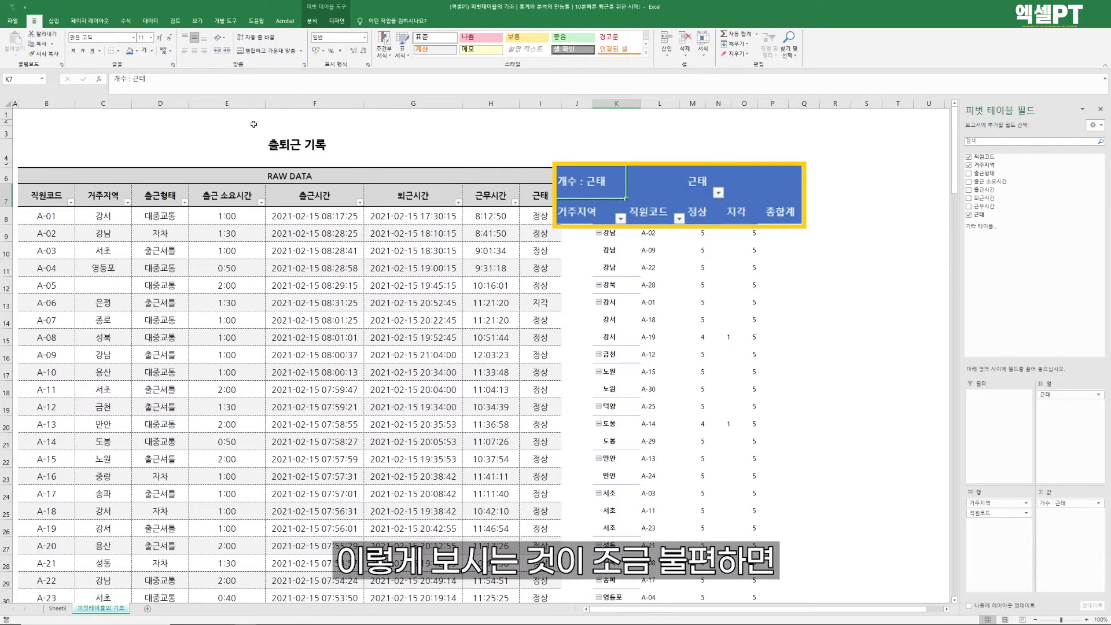
pyautogui.click(312, 20)
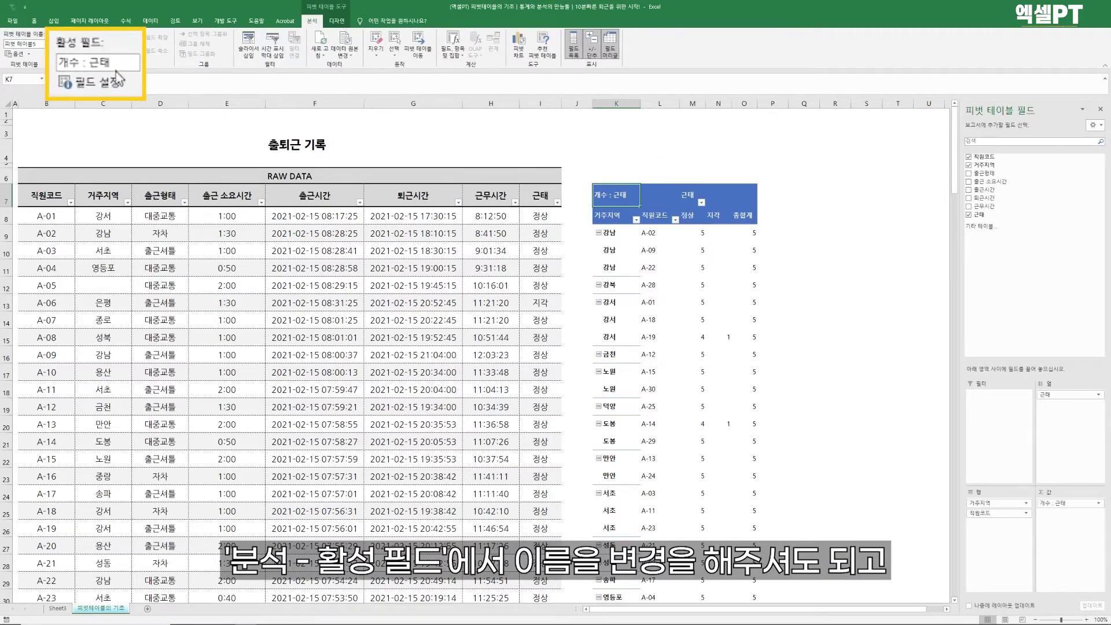
pyautogui.moveTo(120, 64); pyautogui.dragTo(18, 47)
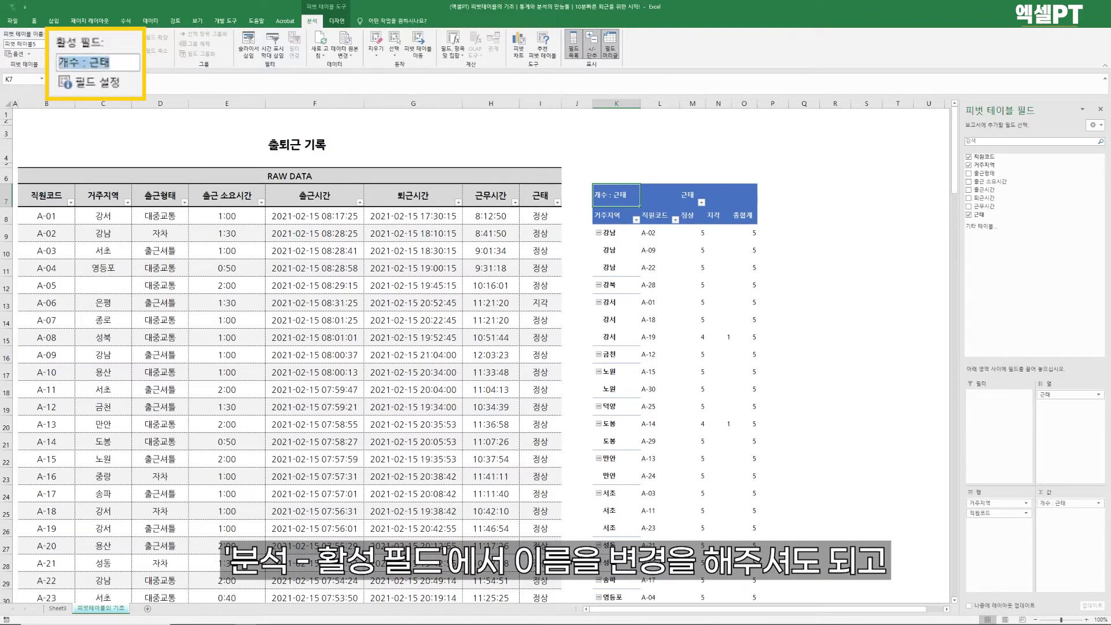
pyautogui.write('직원')
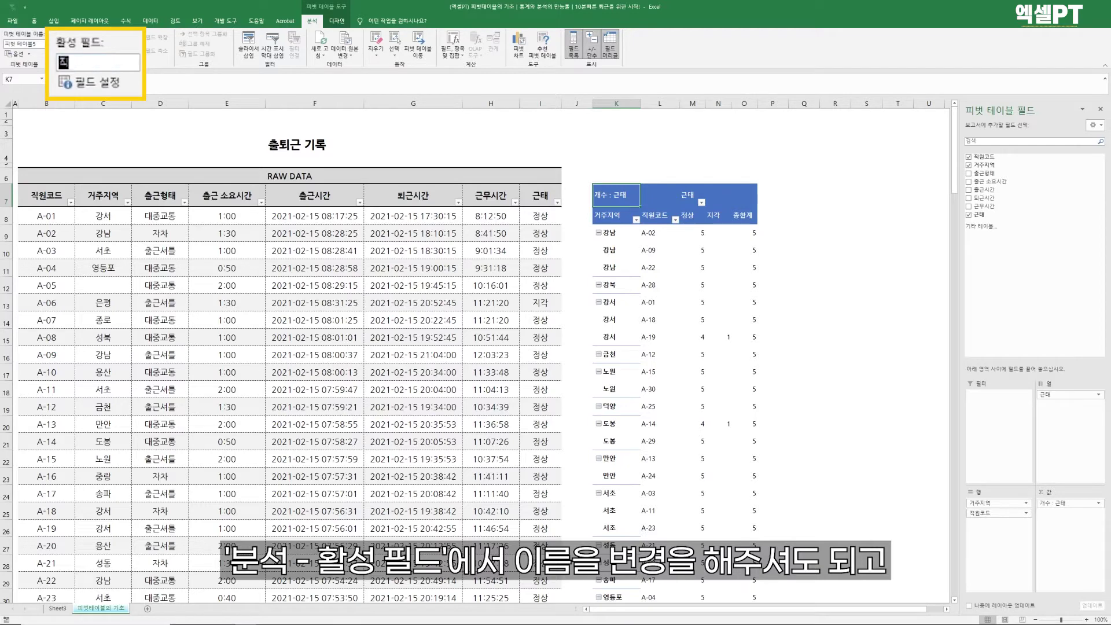
pyautogui.write('별 근태현황')
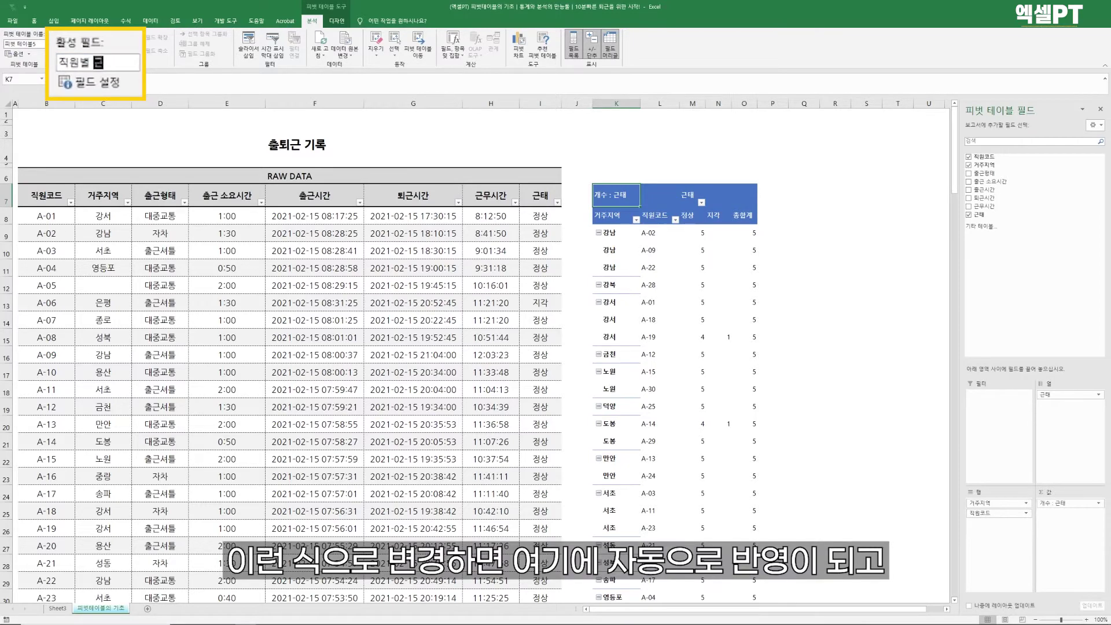
pyautogui.press('Return')
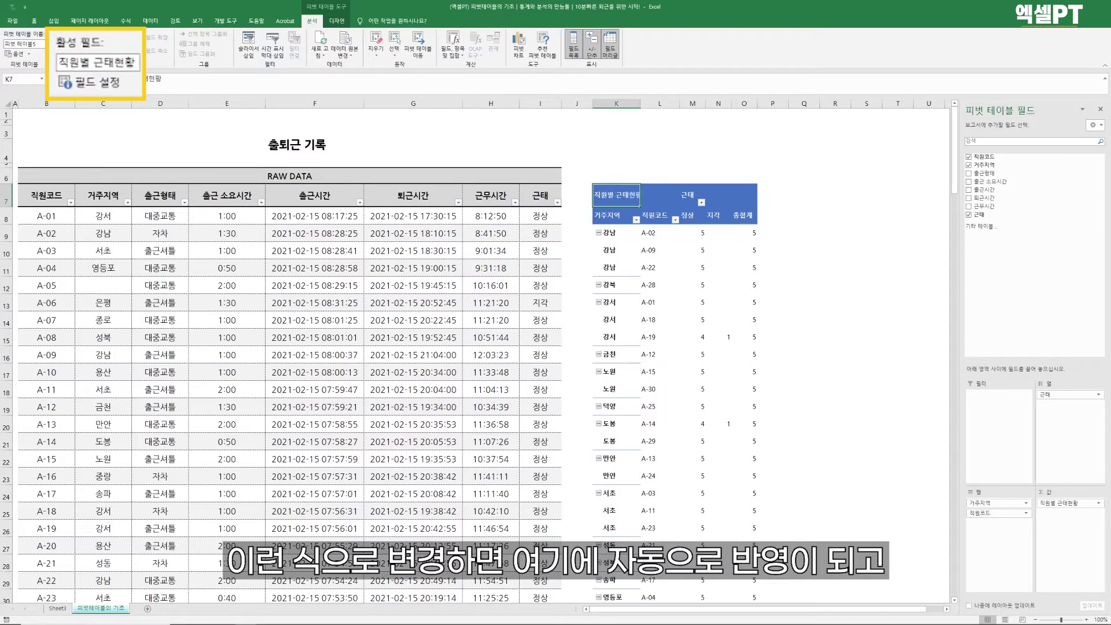
# Step: Change the value field heading in cell K7 to 직원별 거주지역 directly in the sheet
pyautogui.click(647, 198)
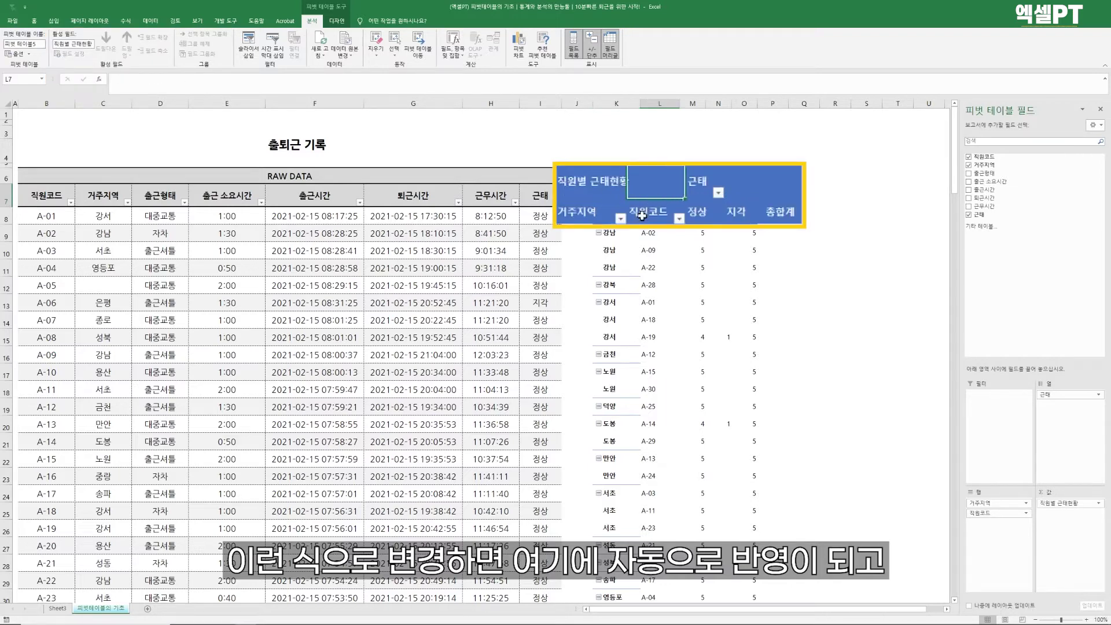
pyautogui.click(594, 191)
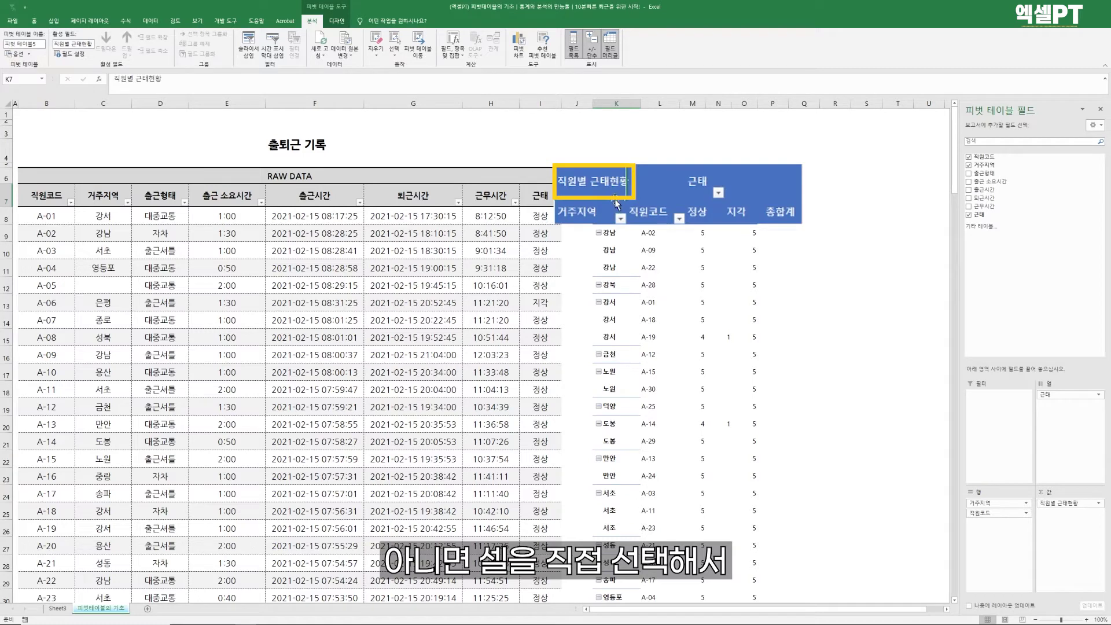
pyautogui.write('직원별 ')
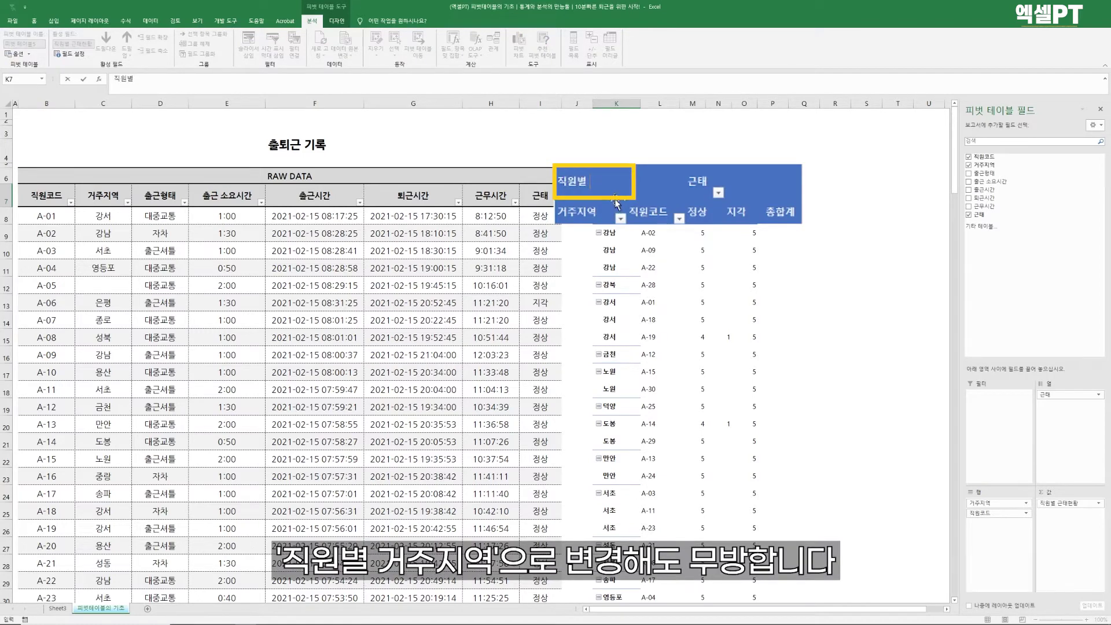
pyautogui.write('거주지역')
pyautogui.press('Return')
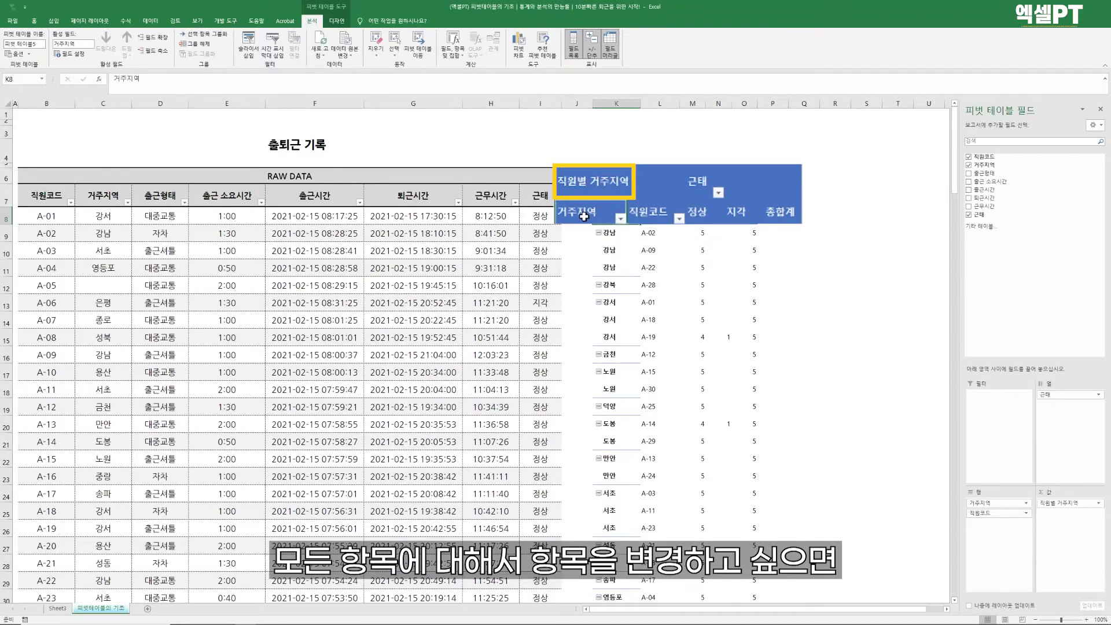
pyautogui.click(642, 214)
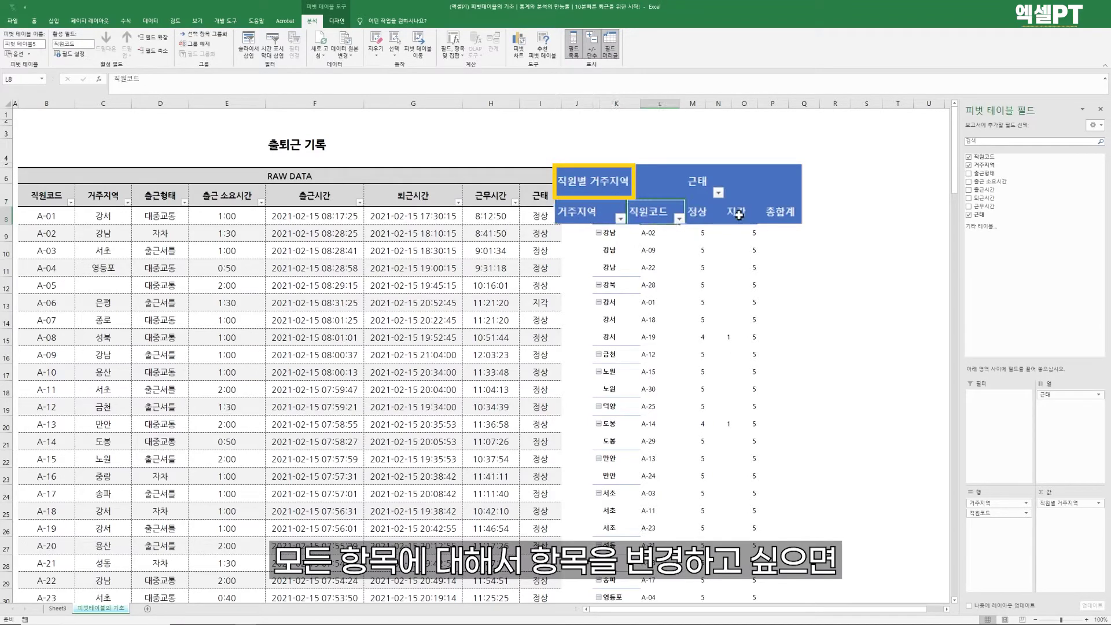
pyautogui.click(696, 218)
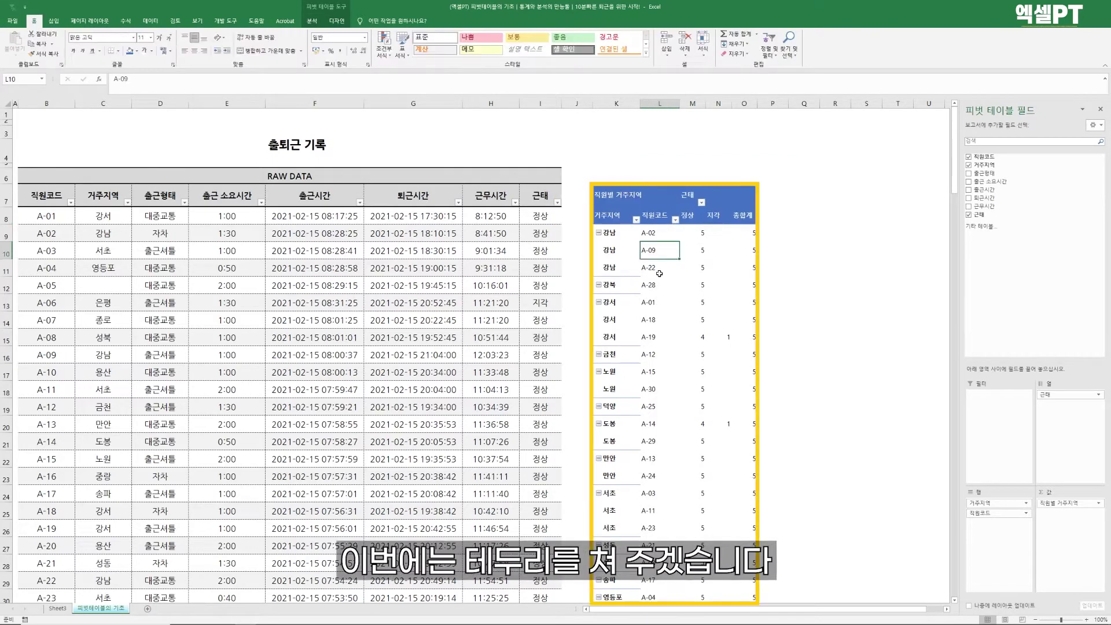
# Step: Apply all borders to the entire pivot table
pyautogui.click(615, 197)
pyautogui.hotkey('ctrl', 'a')
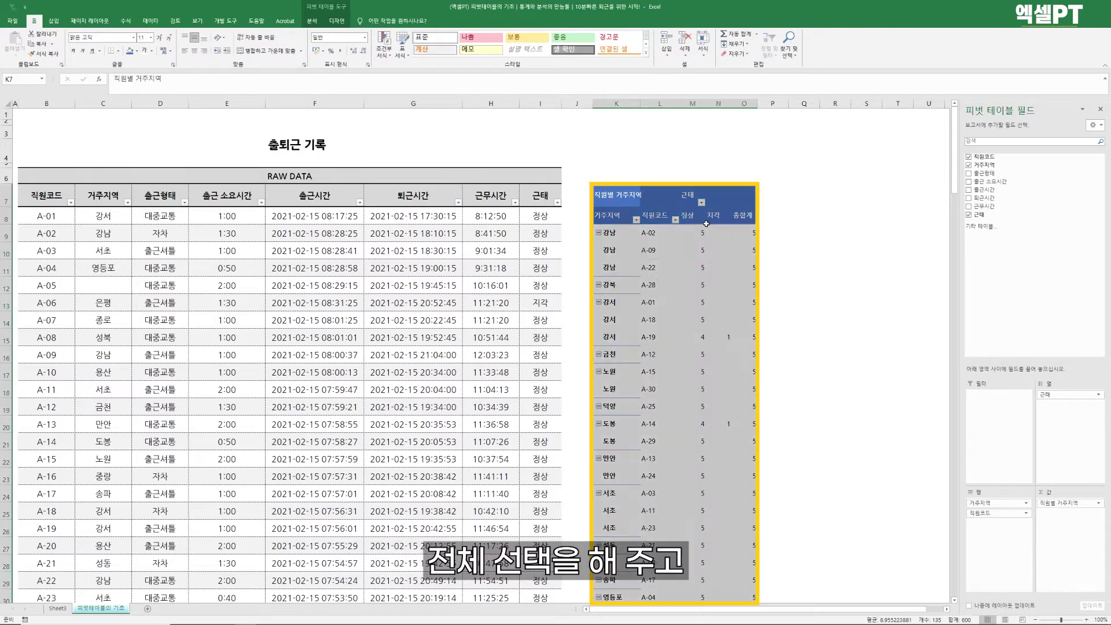
pyautogui.click(127, 51)
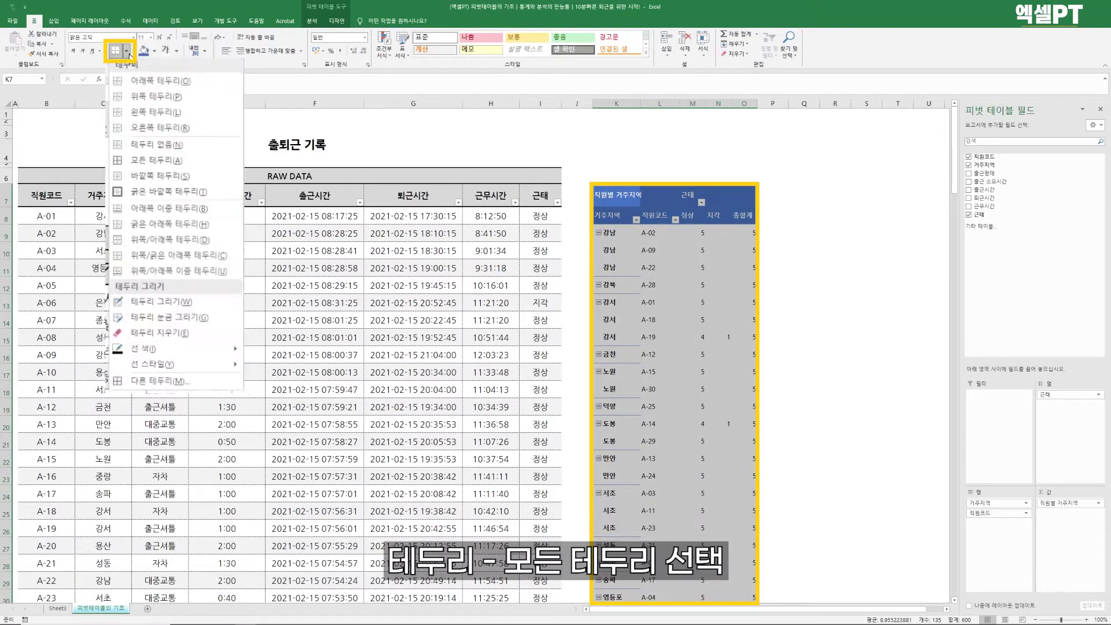
pyautogui.click(167, 164)
pyautogui.moveTo(773, 150)
pyautogui.mouseDown()
pyautogui.moveTo(663, 425)
pyautogui.moveTo(773, 151)
pyautogui.mouseUp()
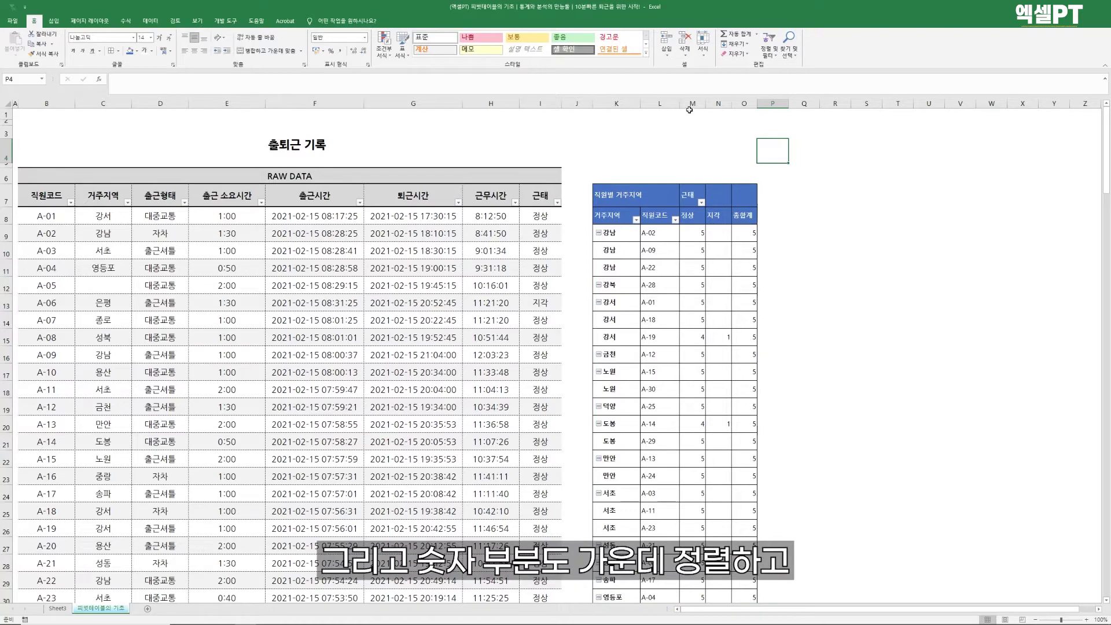
# Step: Center-align the 정상, 지각 and 총합계 columns (M to O) and the 직원코드 column (L)
pyautogui.moveTo(690, 109); pyautogui.dragTo(744, 105)
pyautogui.click(195, 53)
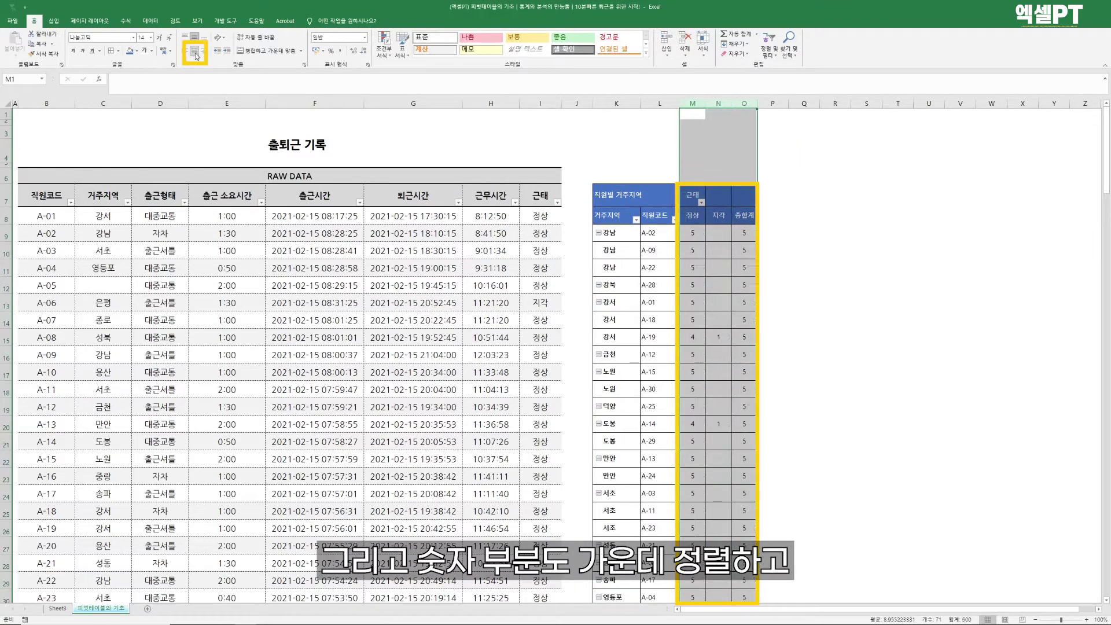
pyautogui.click(660, 103)
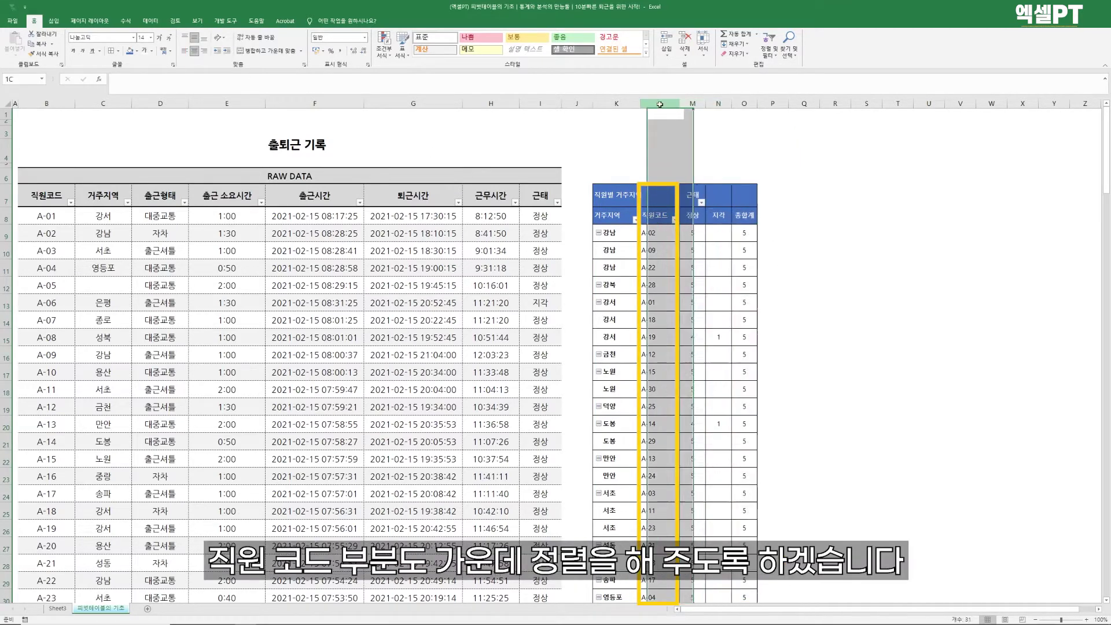
pyautogui.click(195, 50)
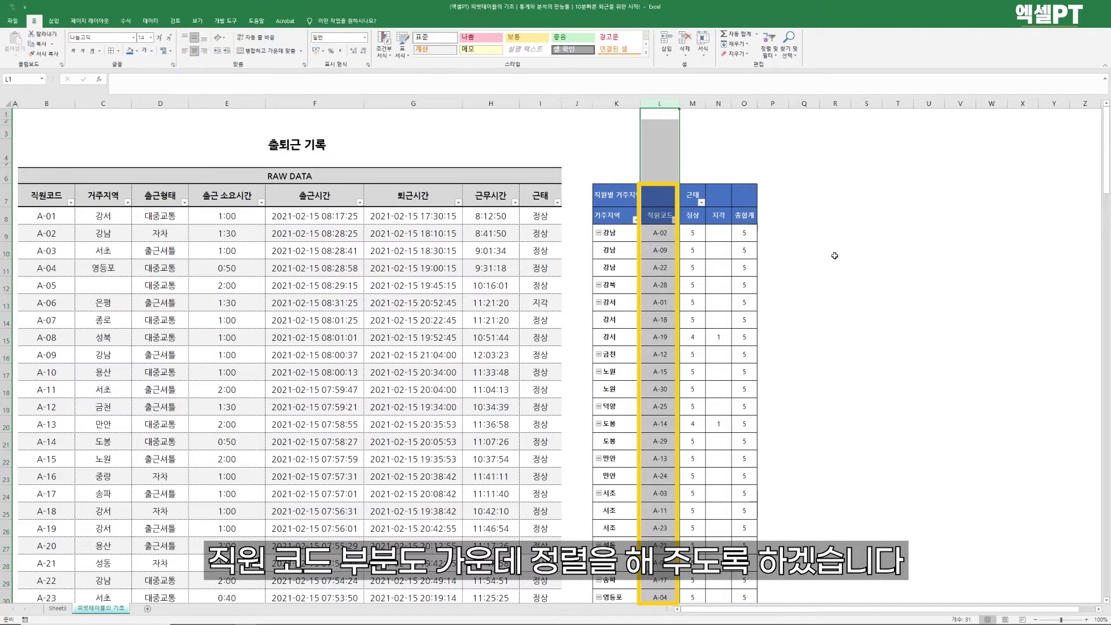
# Step: Copy the entire attendance pivot table and paste the duplicate at cell R7
pyautogui.click(723, 270)
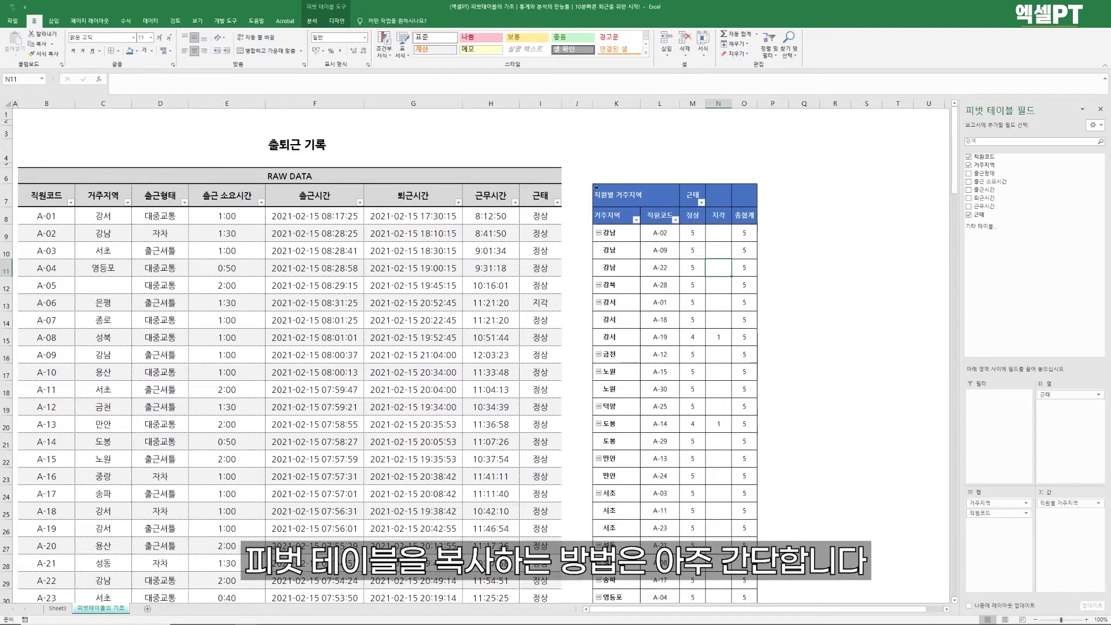
pyautogui.click(597, 187)
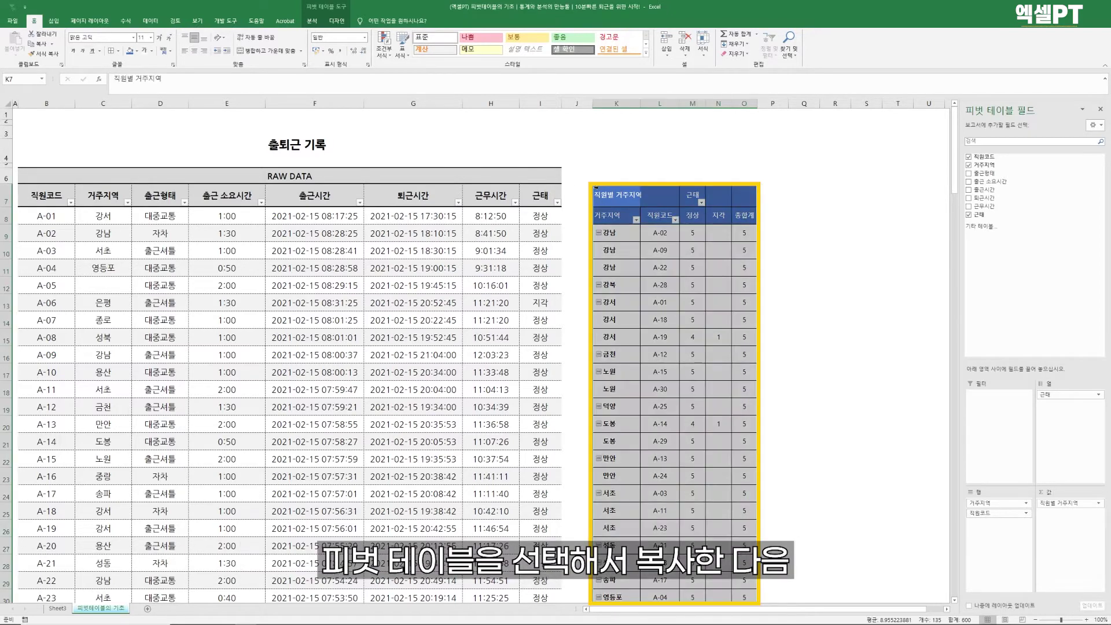
pyautogui.hotkey('ctrl', 'c')
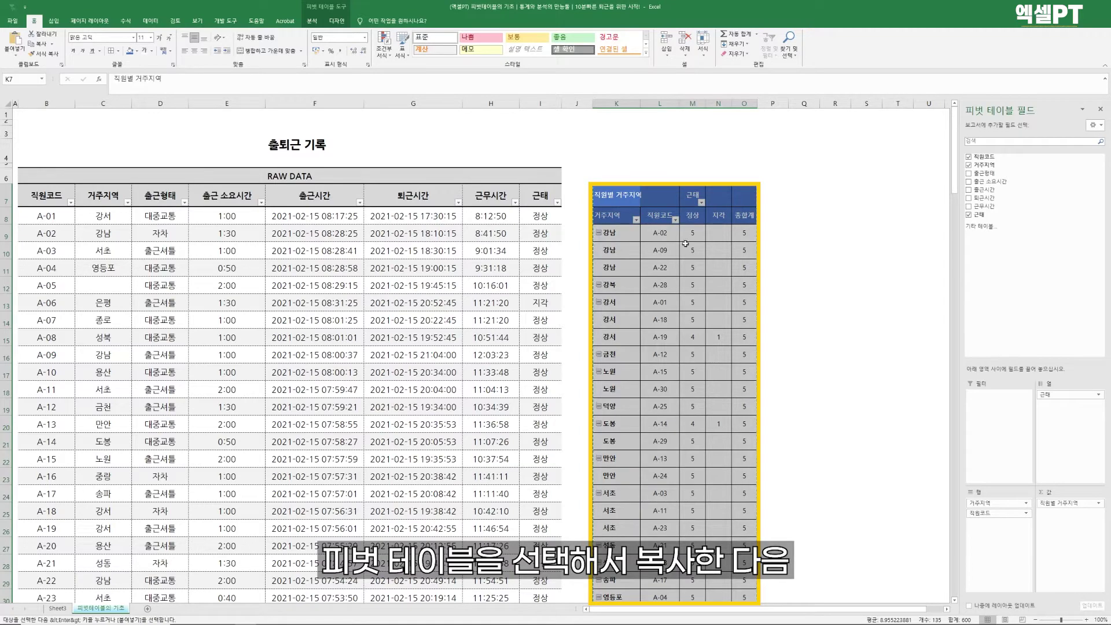
pyautogui.hscroll(1, 951, 576)
pyautogui.click(830, 195)
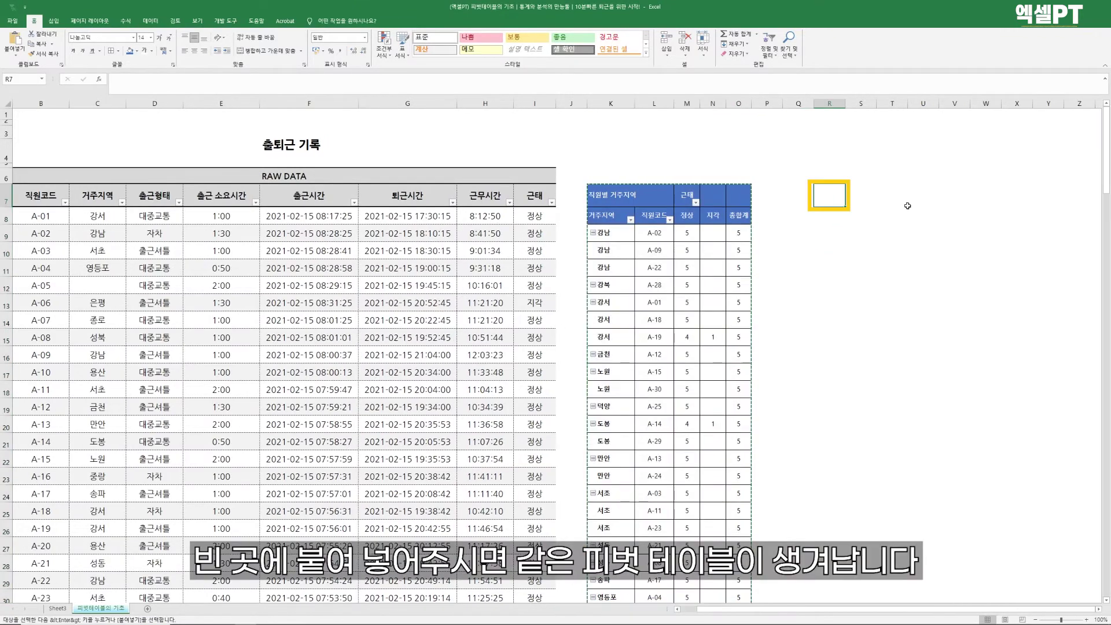
pyautogui.hotkey('ctrl', 'v')
pyautogui.hscroll(4, 945, 610)
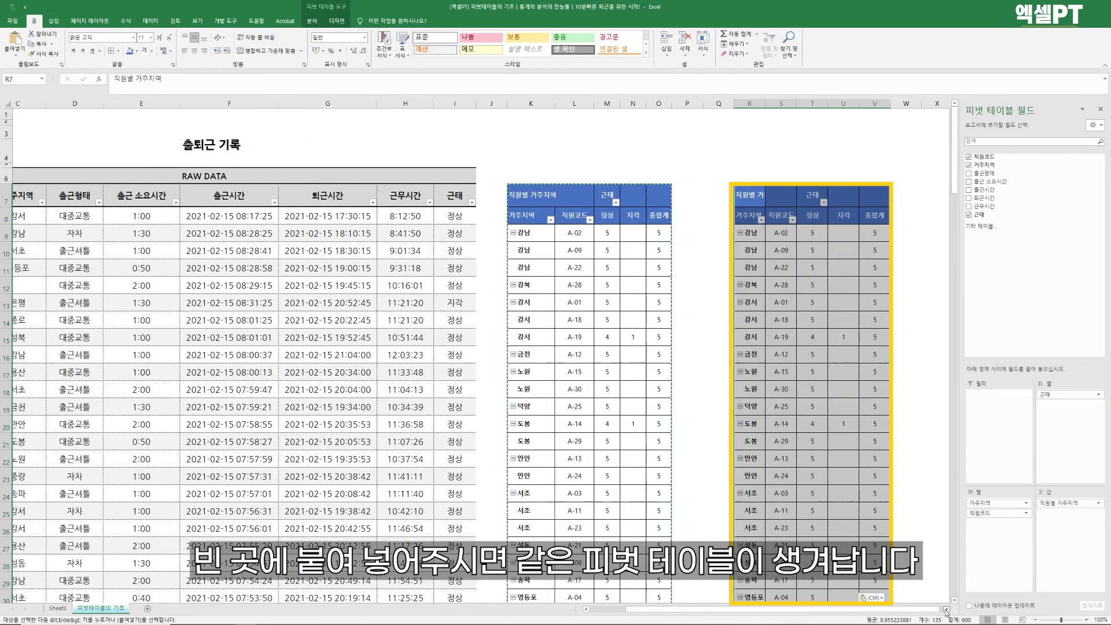
# Step: Autofit the widths of columns R to V holding the copied pivot table
pyautogui.click(773, 260)
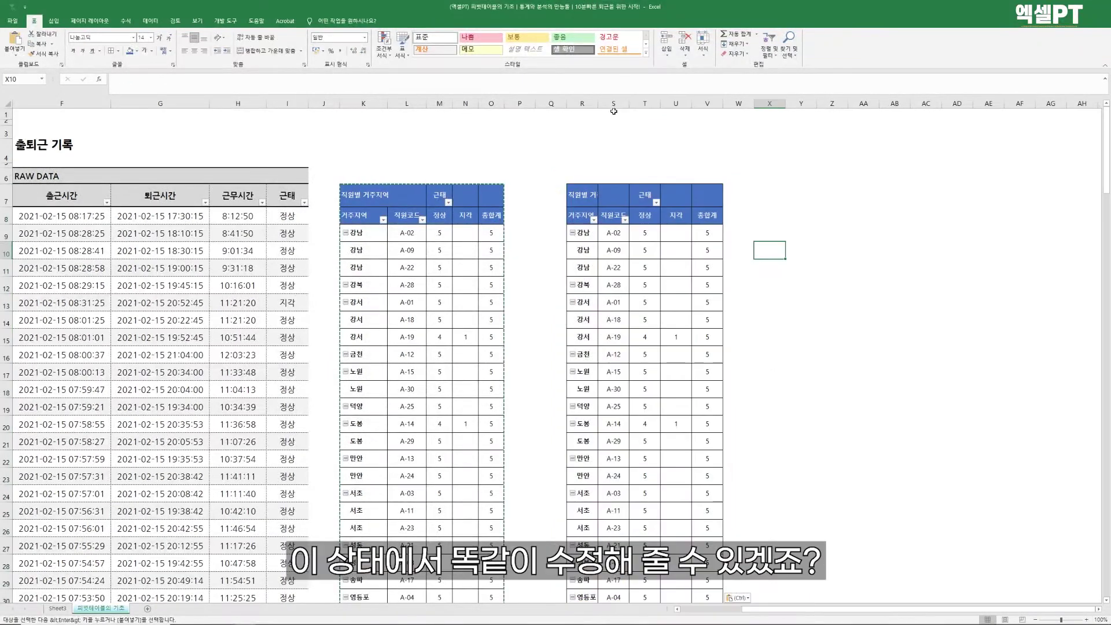
pyautogui.moveTo(583, 104); pyautogui.dragTo(722, 105)
pyautogui.doubleClick(722, 106)
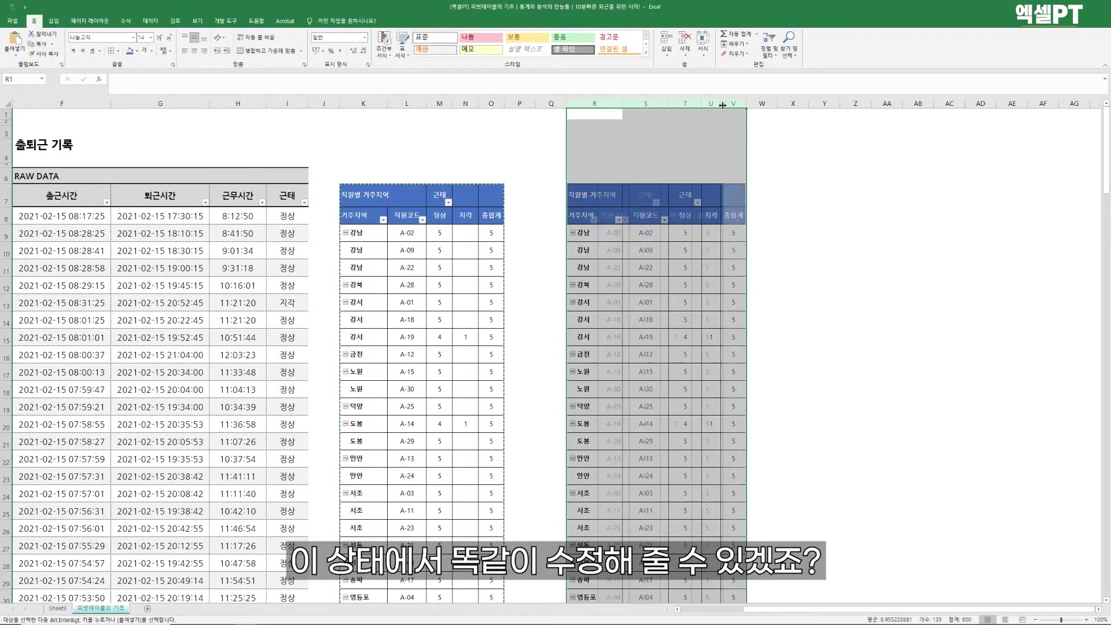
# Step: Rearrange the copied pivot table to count 출근시간 per 직원코드, removing the 거주지역 and 근태 fields
pyautogui.click(646, 268)
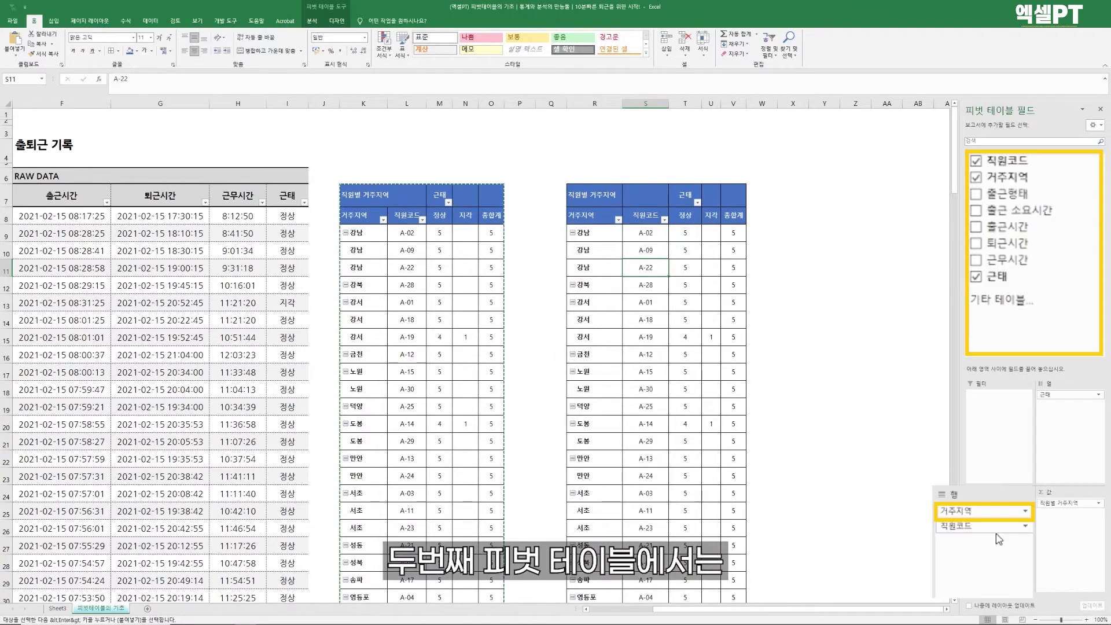
pyautogui.moveTo(984, 507); pyautogui.dragTo(1061, 289)
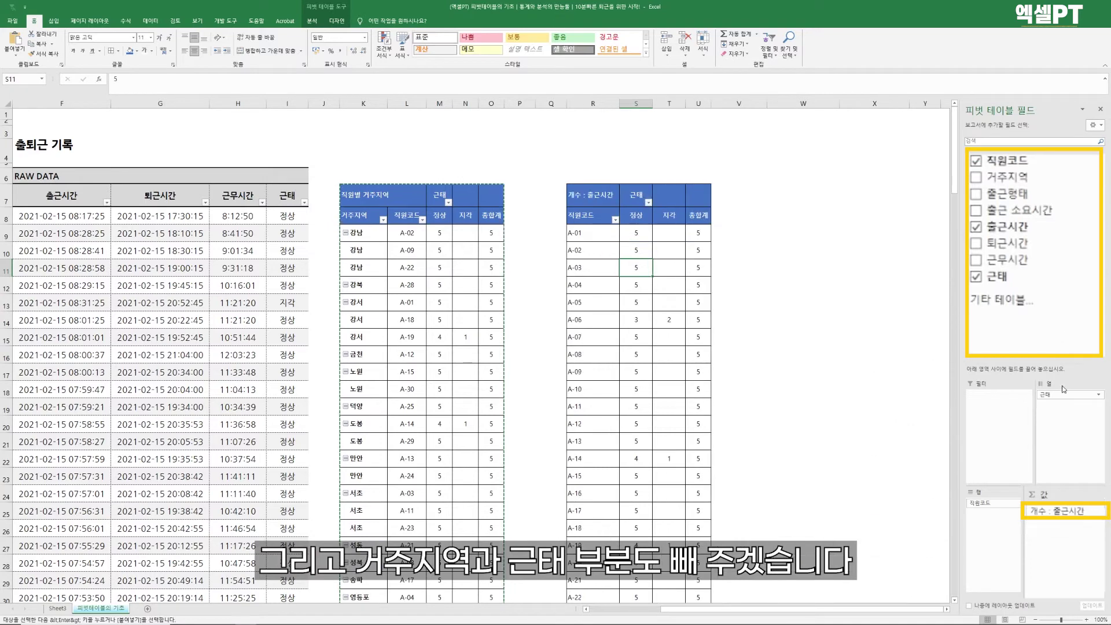
pyautogui.moveTo(1065, 400); pyautogui.dragTo(1030, 289)
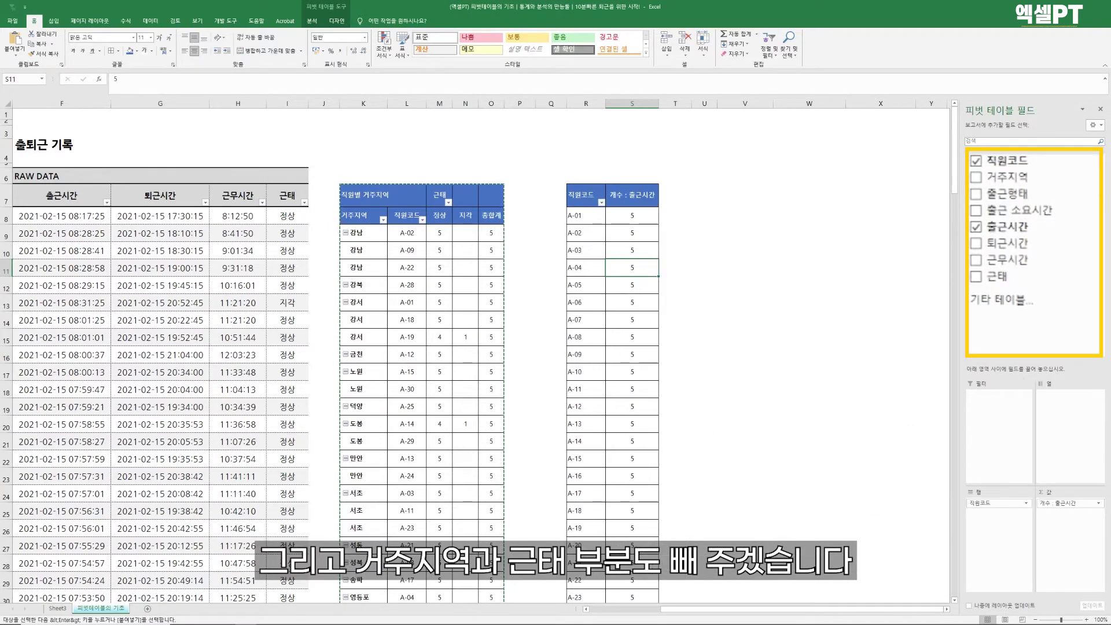
# Step: Change the copied pivot table's 출근시간 value field to summarize by 평균
pyautogui.click(620, 219)
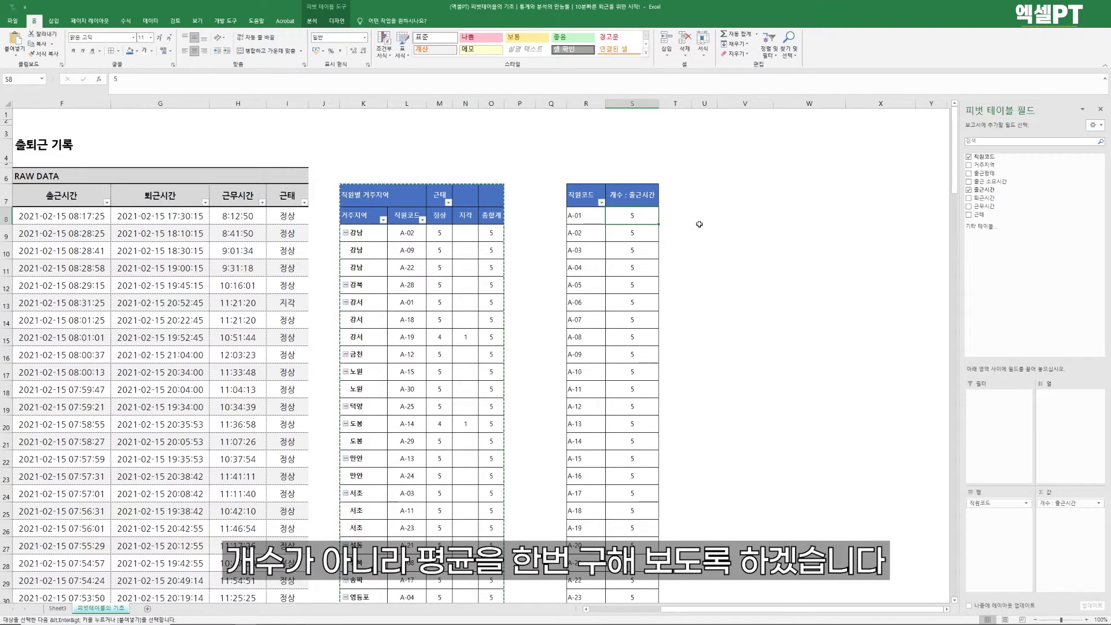
pyautogui.click(1099, 507)
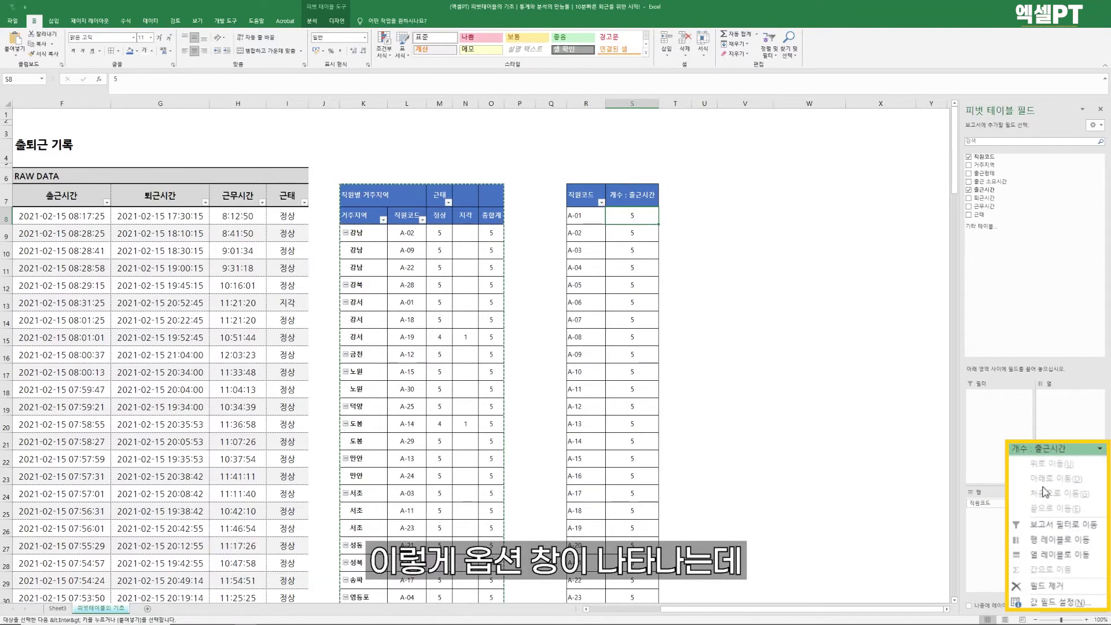
pyautogui.click(1096, 605)
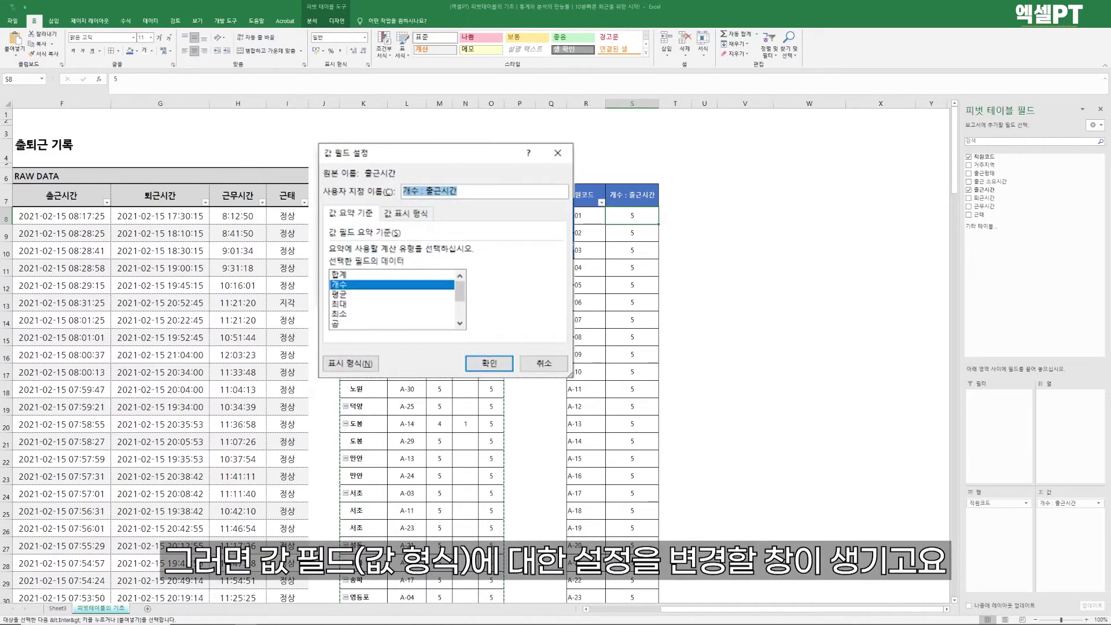
pyautogui.click(344, 275)
pyautogui.click(345, 284)
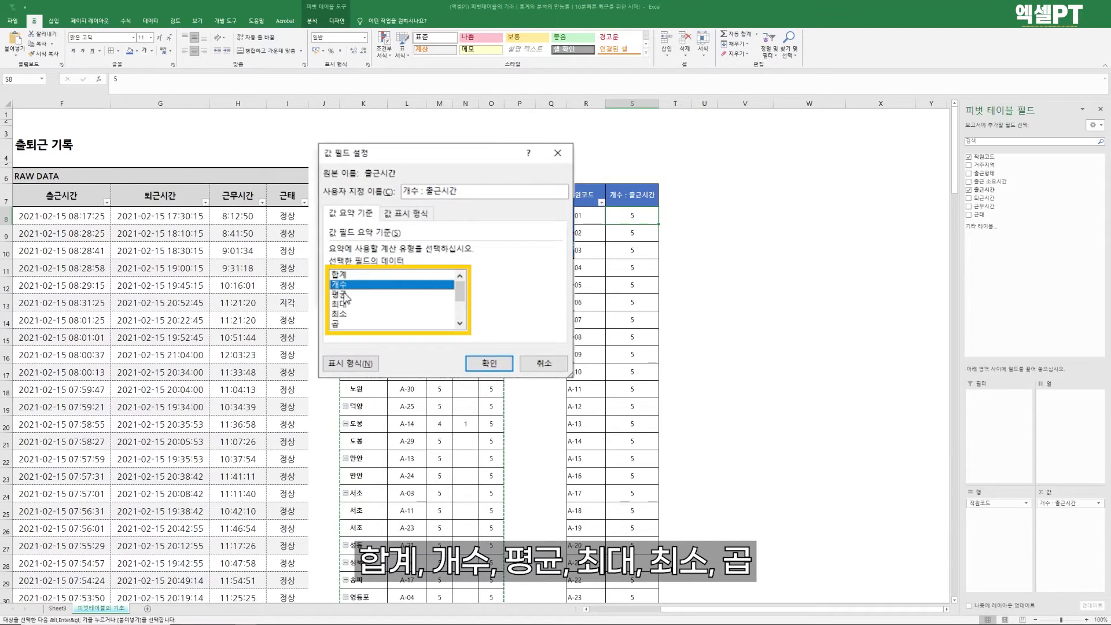
pyautogui.click(345, 295)
pyautogui.click(347, 305)
pyautogui.click(347, 315)
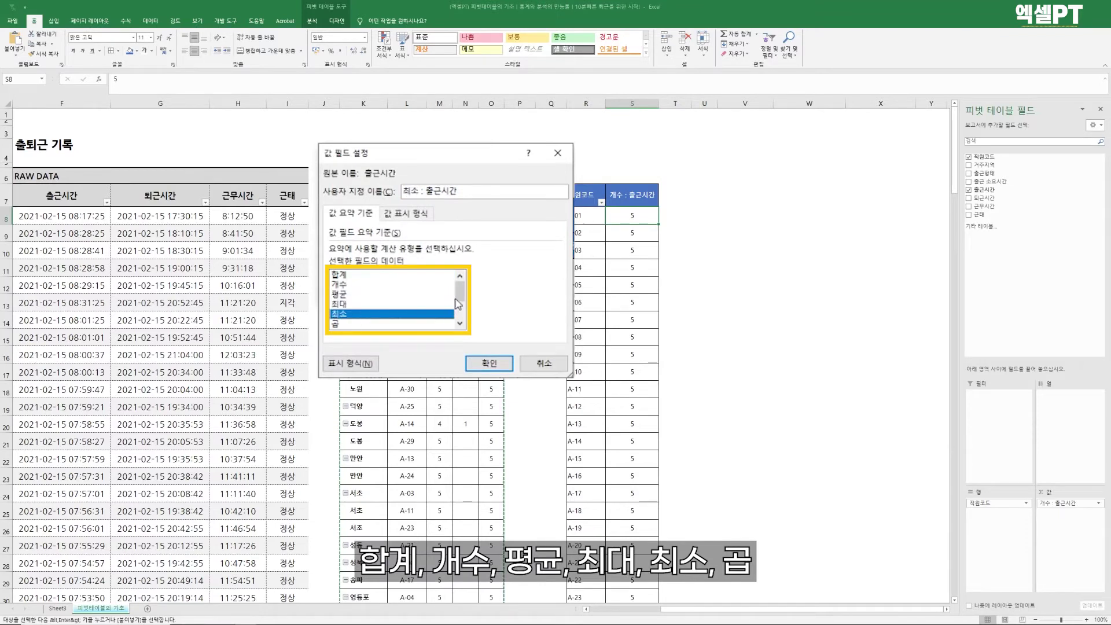
pyautogui.moveTo(459, 297); pyautogui.dragTo(459, 313)
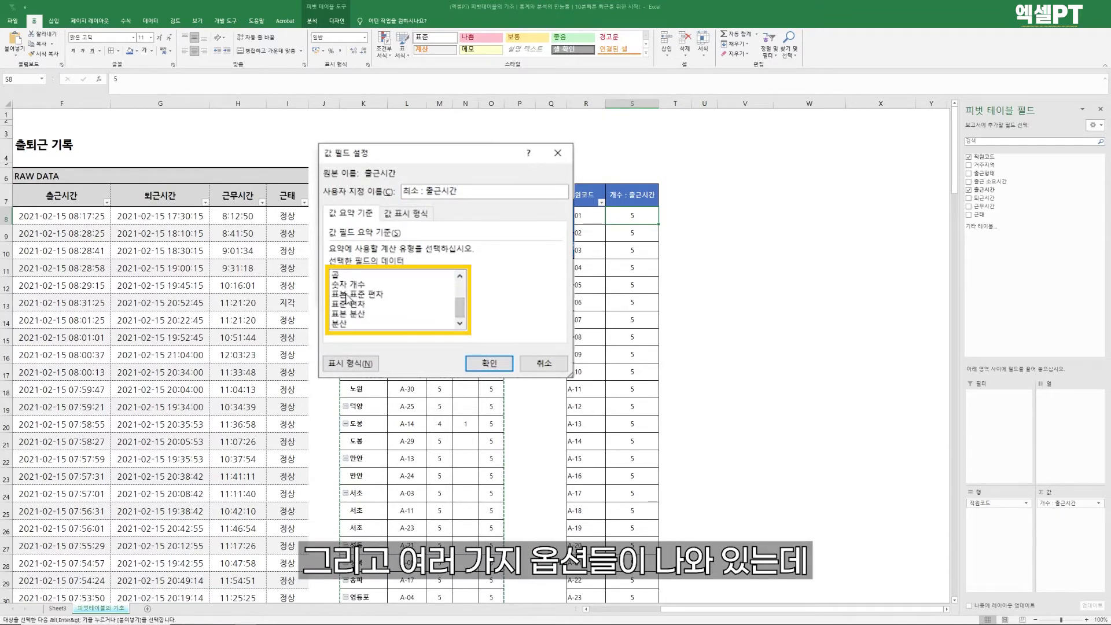
pyautogui.moveTo(460, 309); pyautogui.dragTo(460, 280)
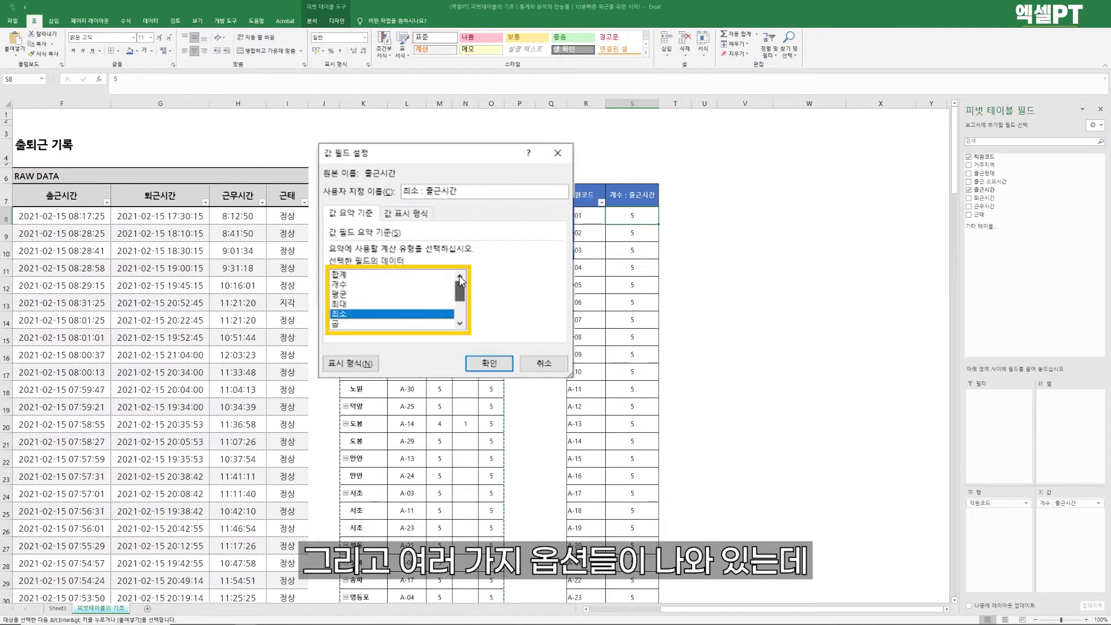
pyautogui.click(350, 295)
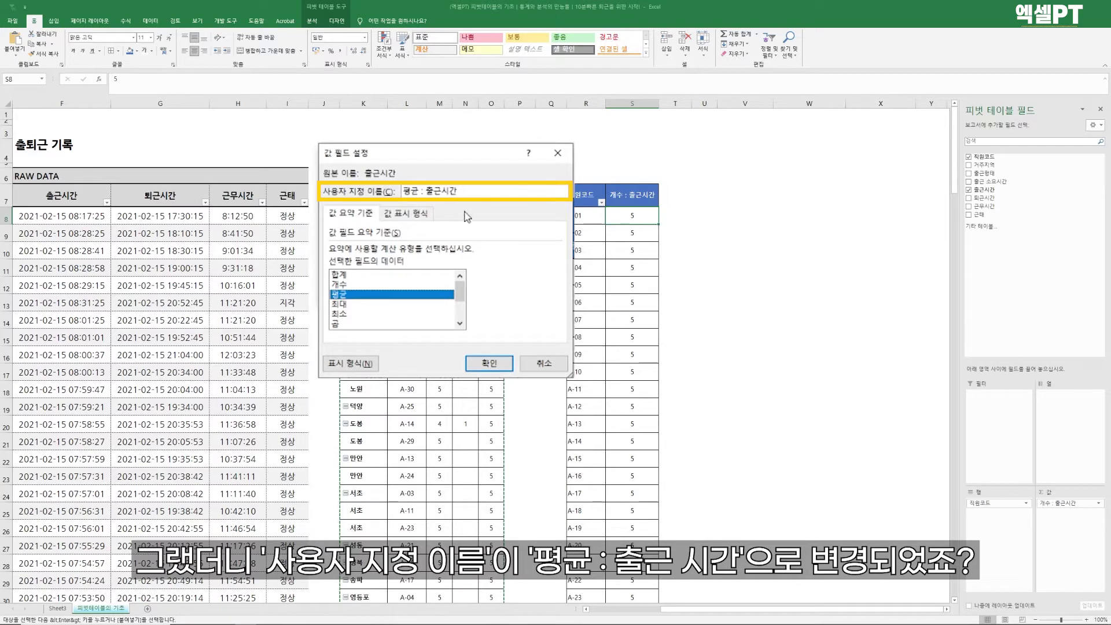
pyautogui.click(489, 362)
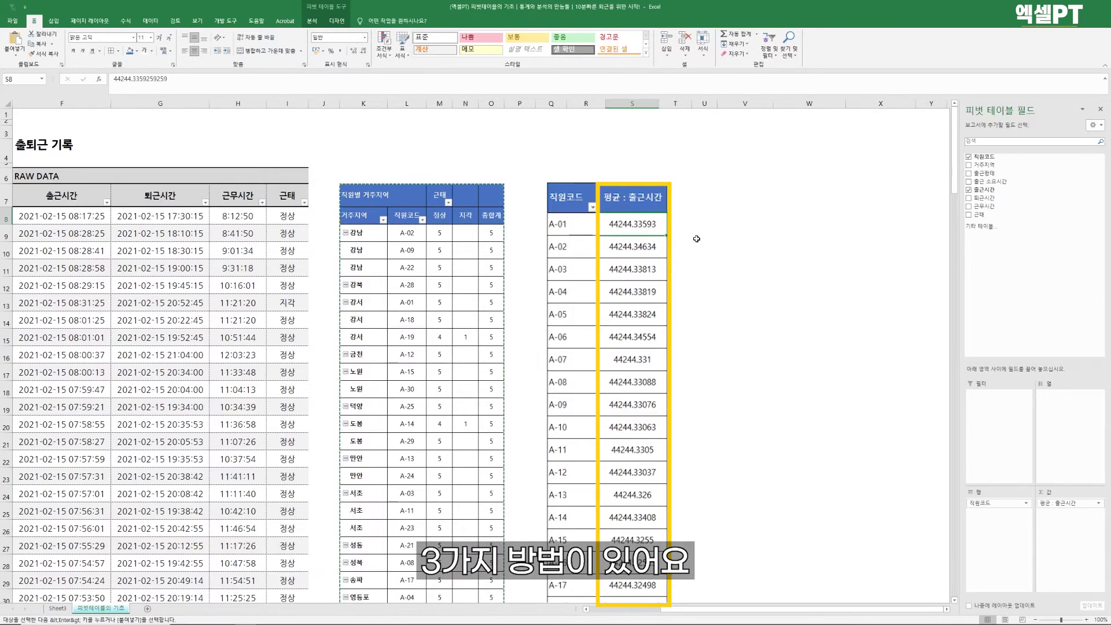
# Step: Apply the custom number format h:mm:ss to the average 출근시간 values from S8 down through the grand total
pyautogui.hotkey('ctrl', 'shift', 'Down')
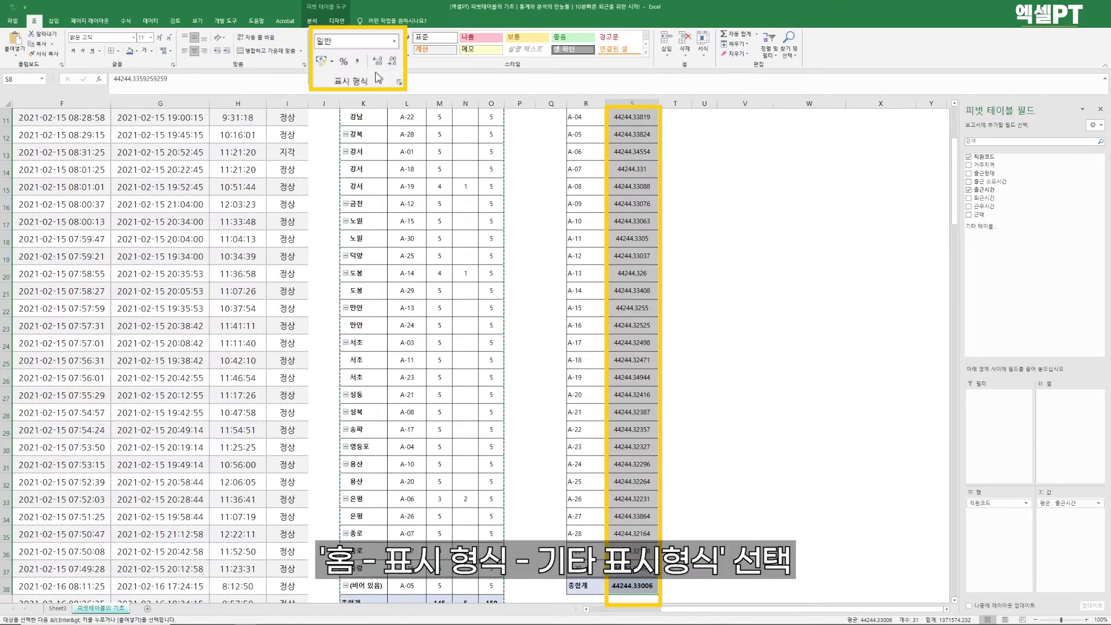
pyautogui.click(395, 44)
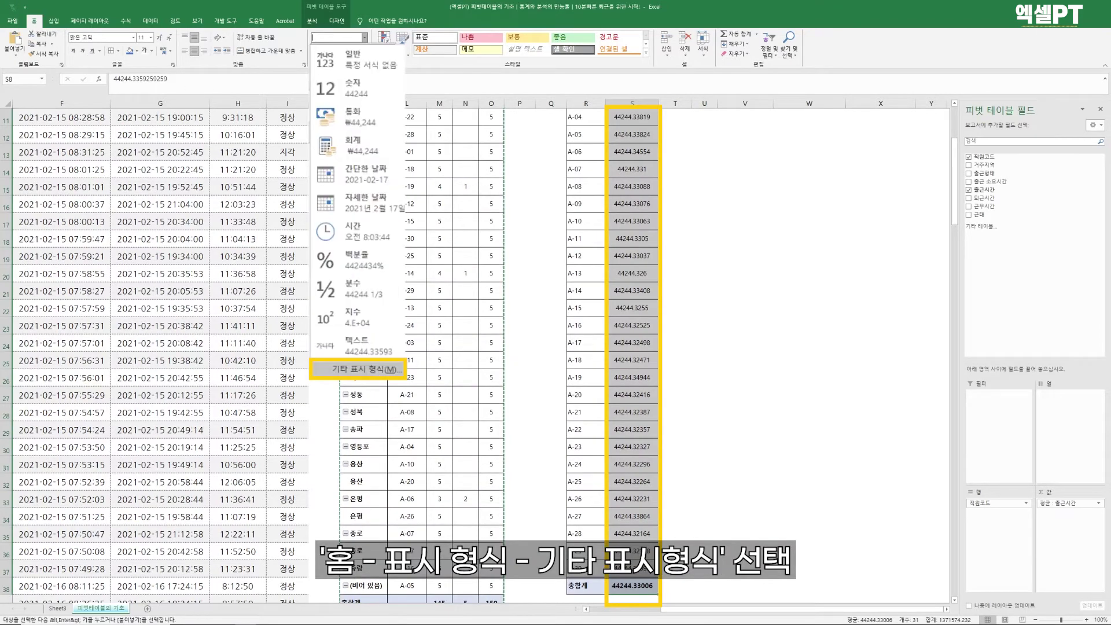
pyautogui.click(357, 368)
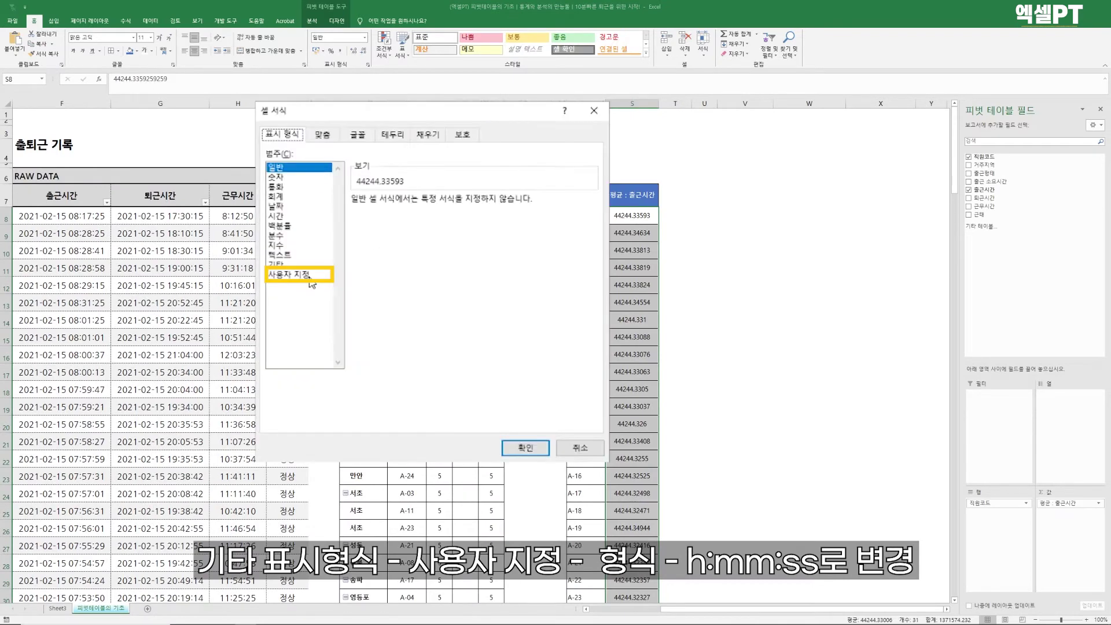
pyautogui.click(301, 275)
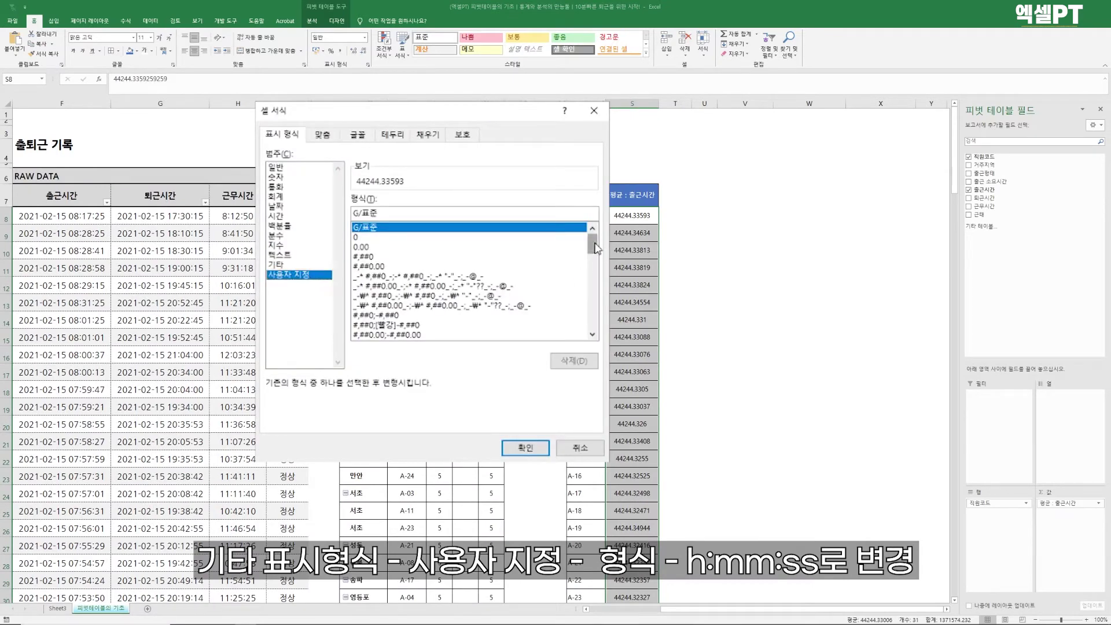
pyautogui.moveTo(505, 216); pyautogui.dragTo(226, 173)
pyautogui.press('BackSpace')
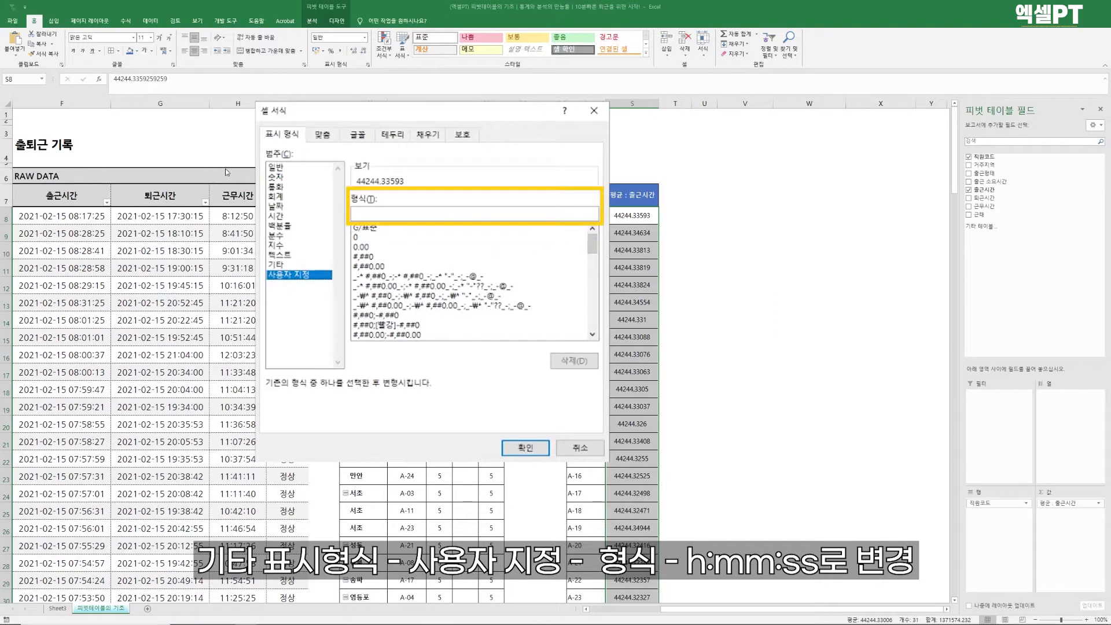
pyautogui.write('h:mm:s')
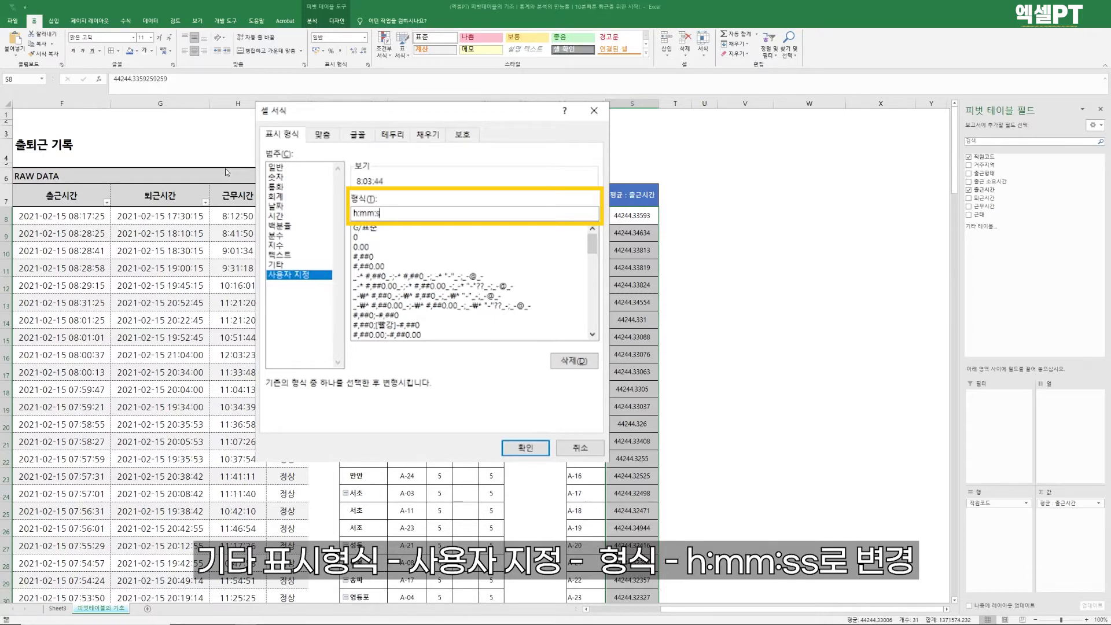
pyautogui.write('s')
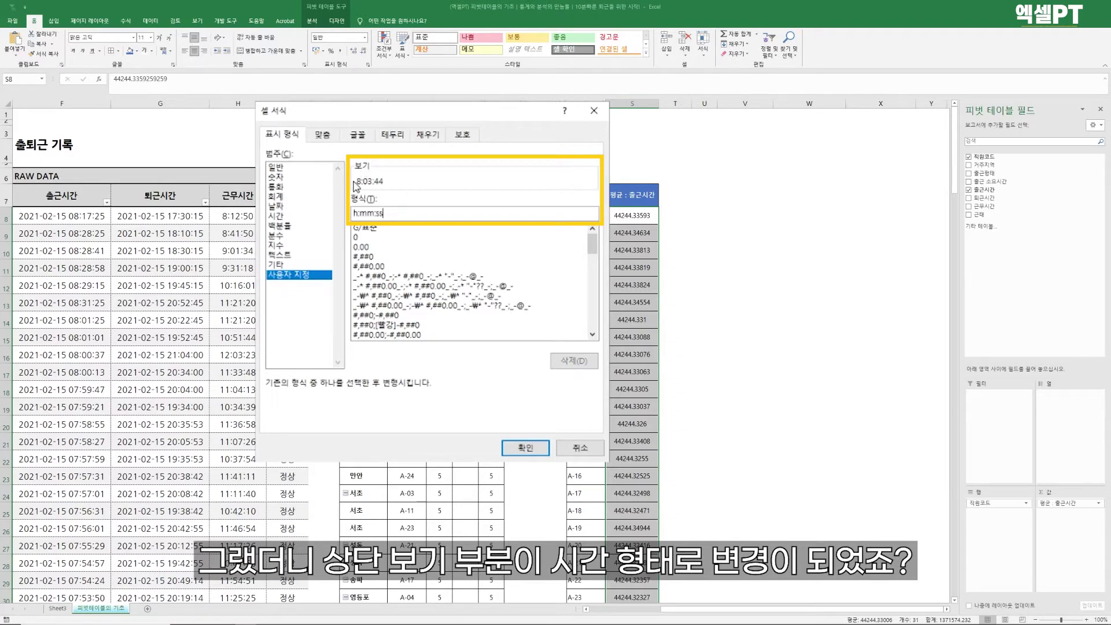
pyautogui.click(527, 448)
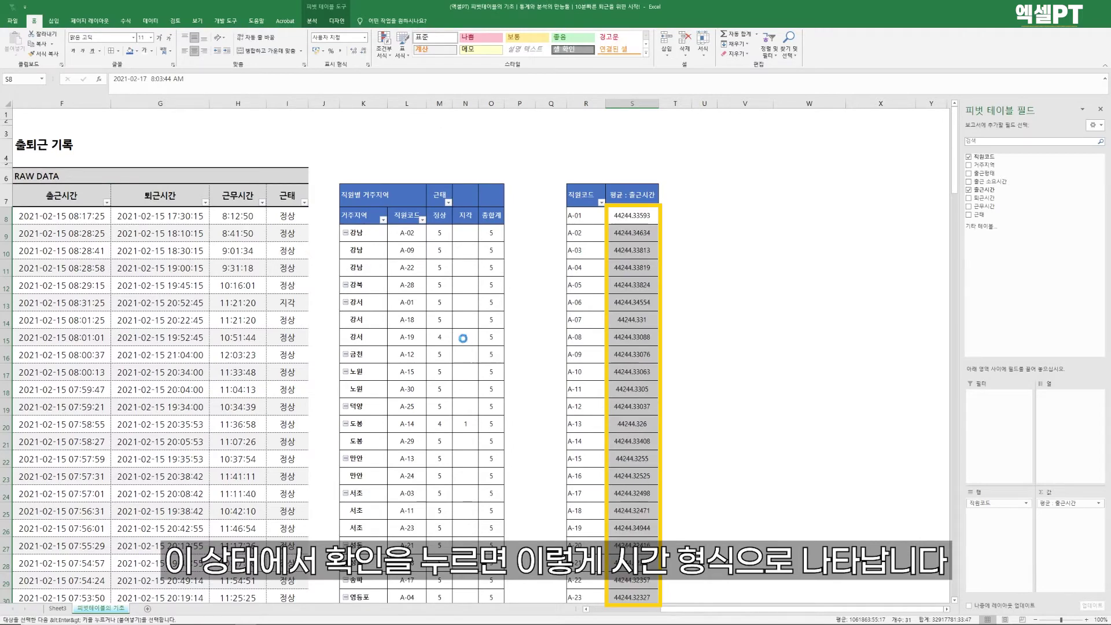
# Step: Try to set the 평균 : 출근시간 field's number format to custom h:mm:ss through its value field settings
pyautogui.click(1098, 503)
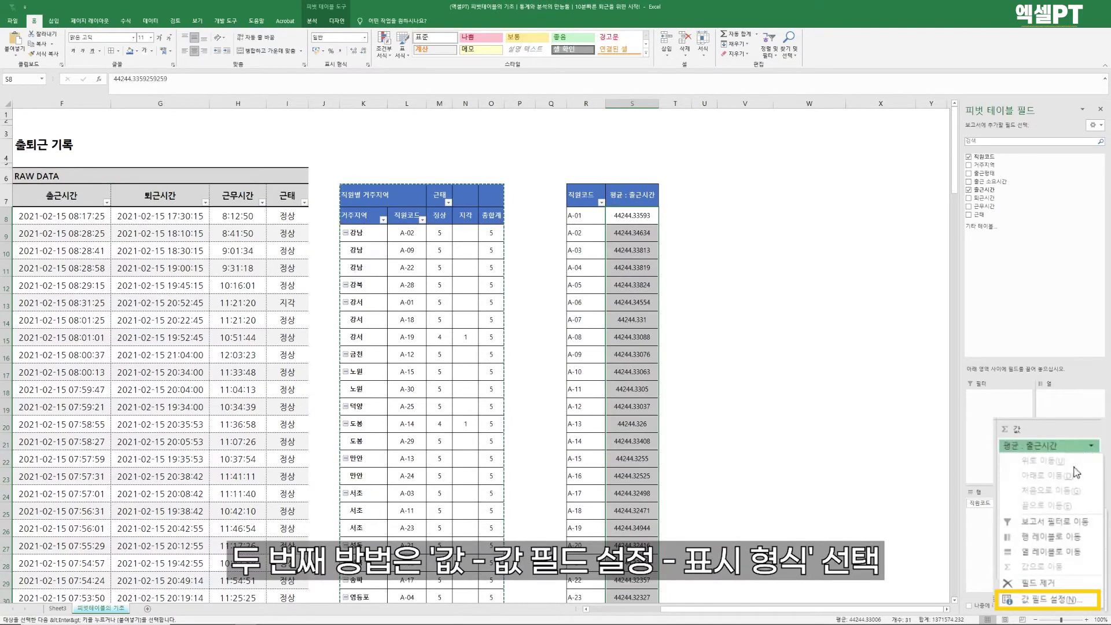
pyautogui.click(1068, 599)
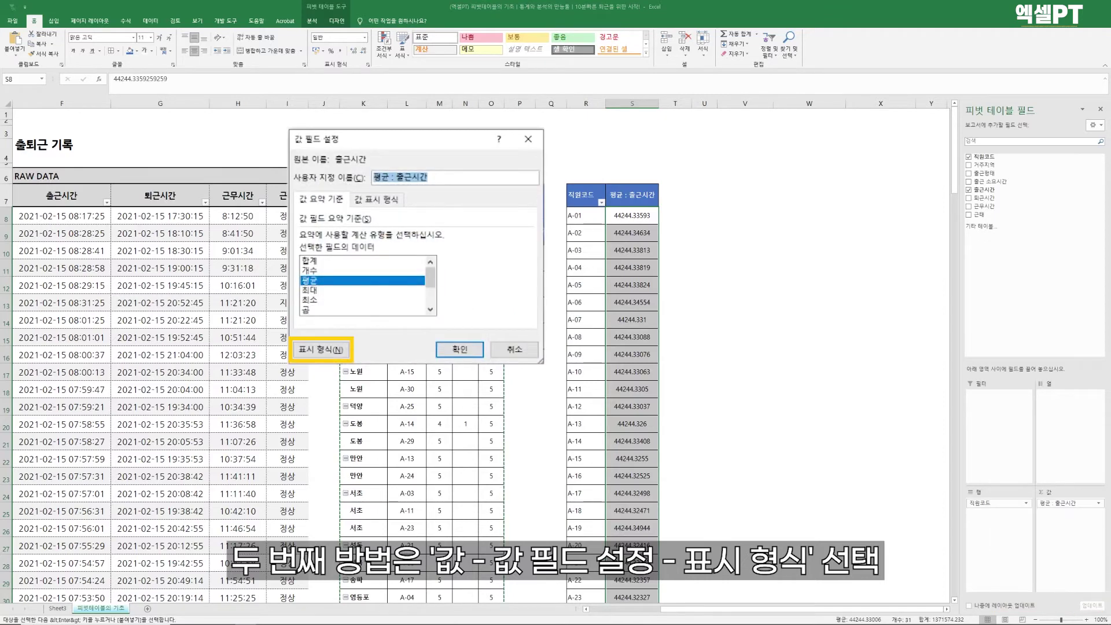
pyautogui.click(320, 350)
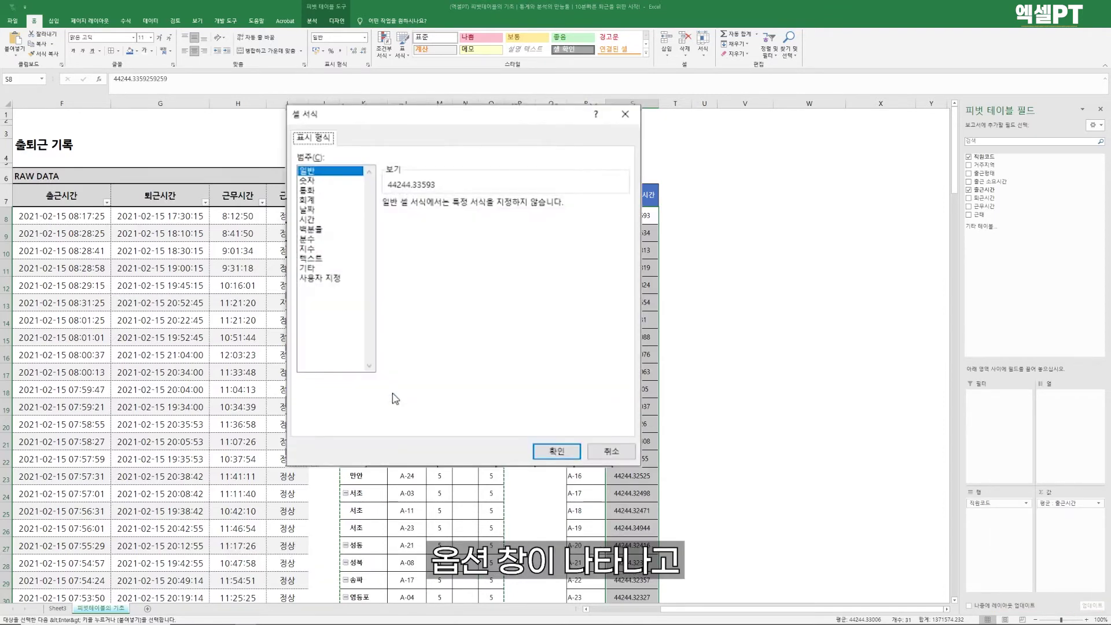
pyautogui.click(328, 280)
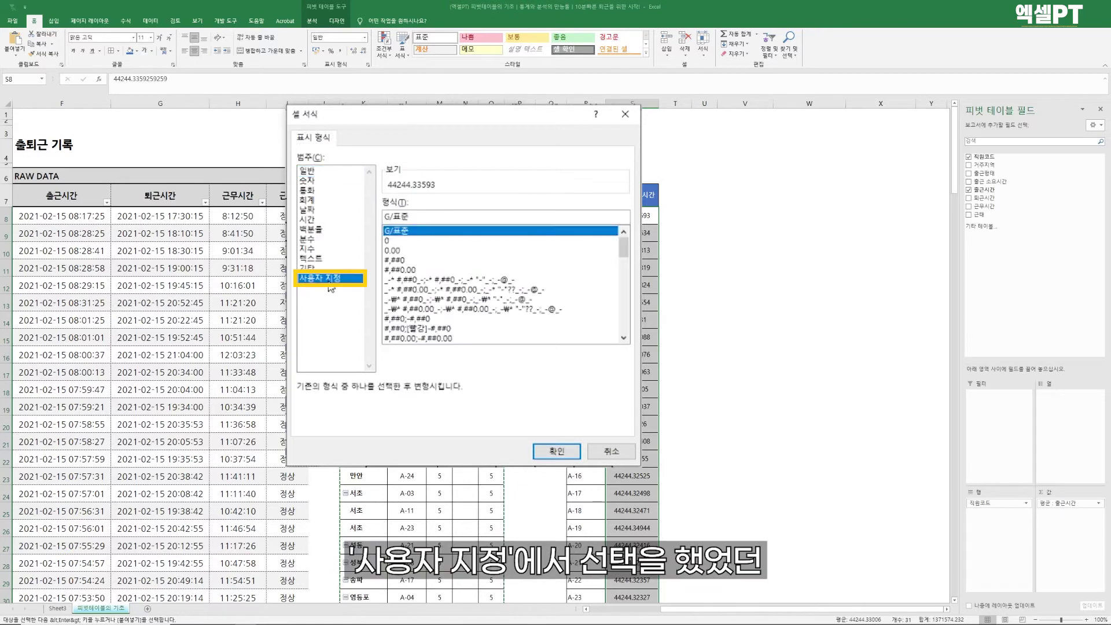
pyautogui.moveTo(624, 249); pyautogui.dragTo(626, 310)
pyautogui.click(458, 319)
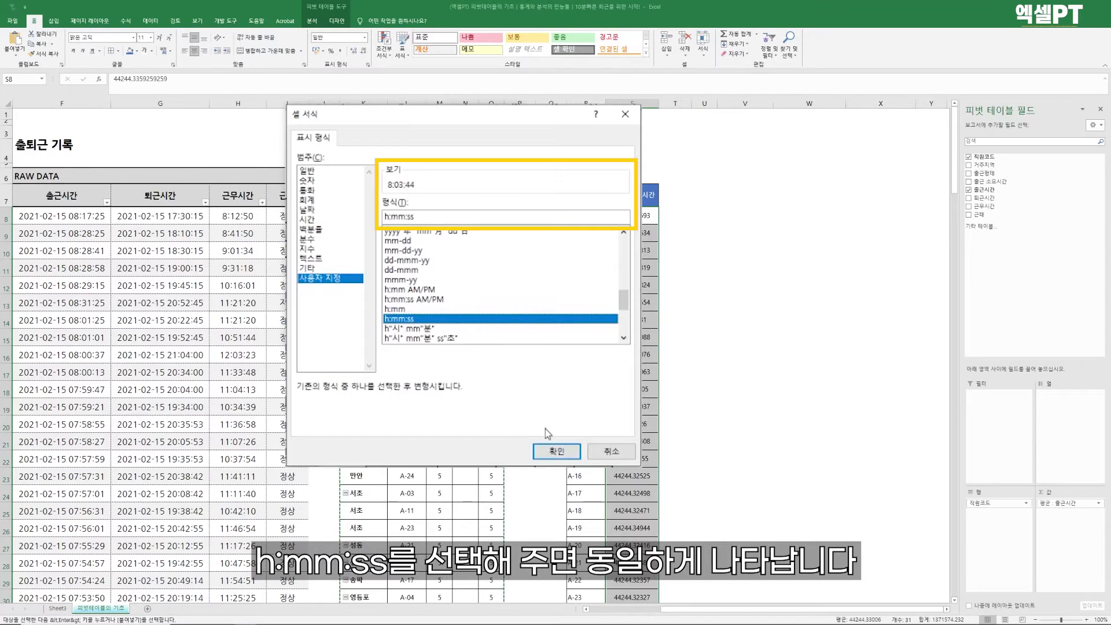
pyautogui.click(573, 453)
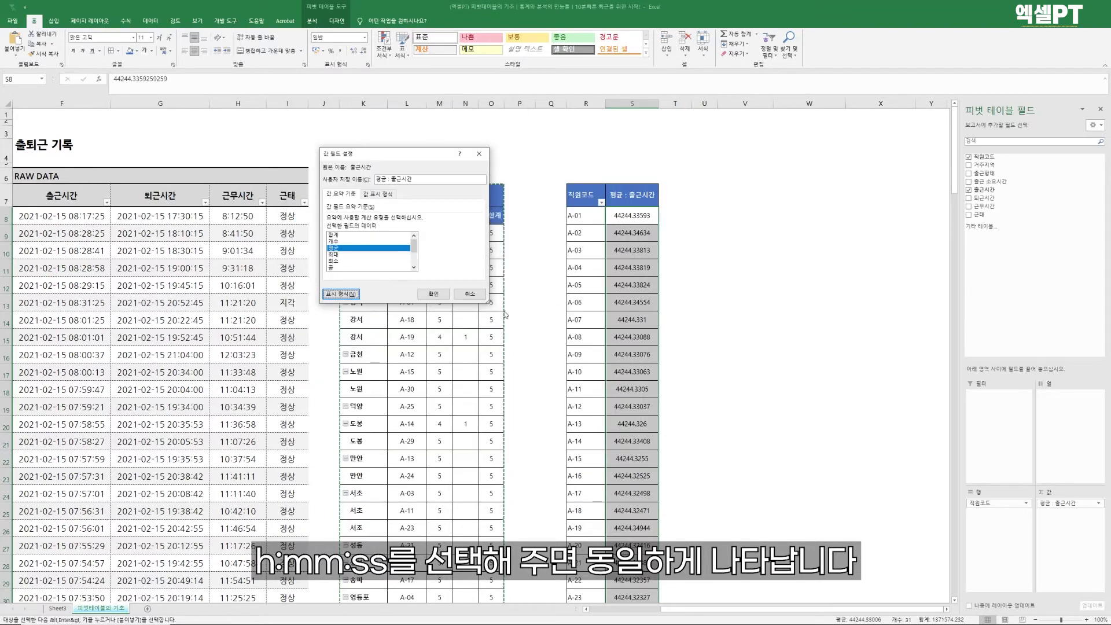
pyautogui.click(462, 294)
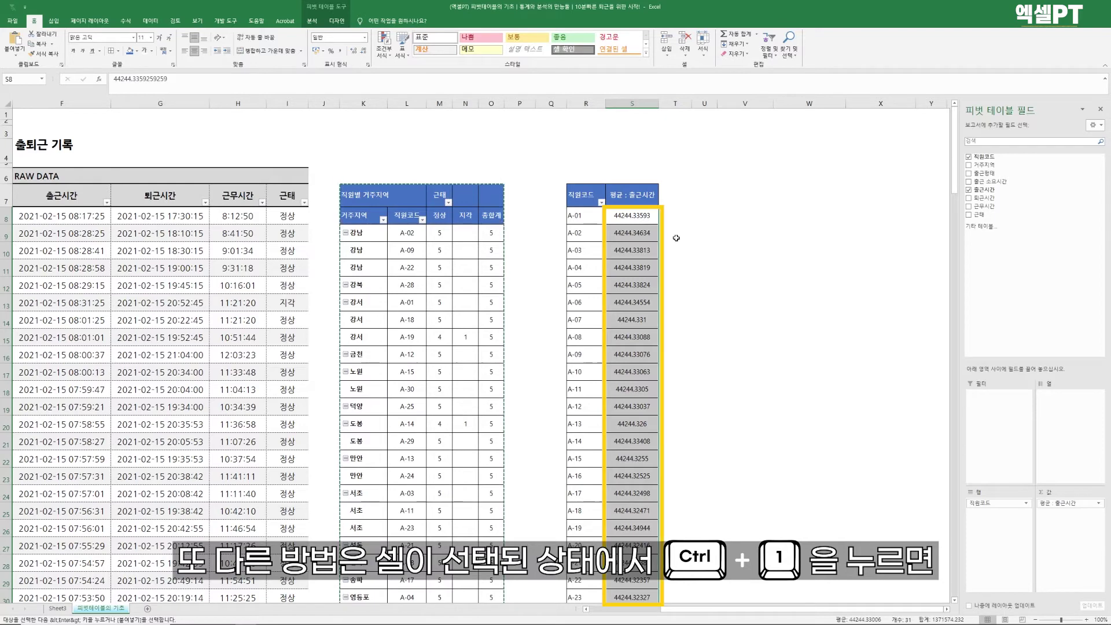
# Step: Apply the custom number format h:mm:ss to the selected average 출근시간 cells from S8 down
pyautogui.hotkey('ctrl', '1')
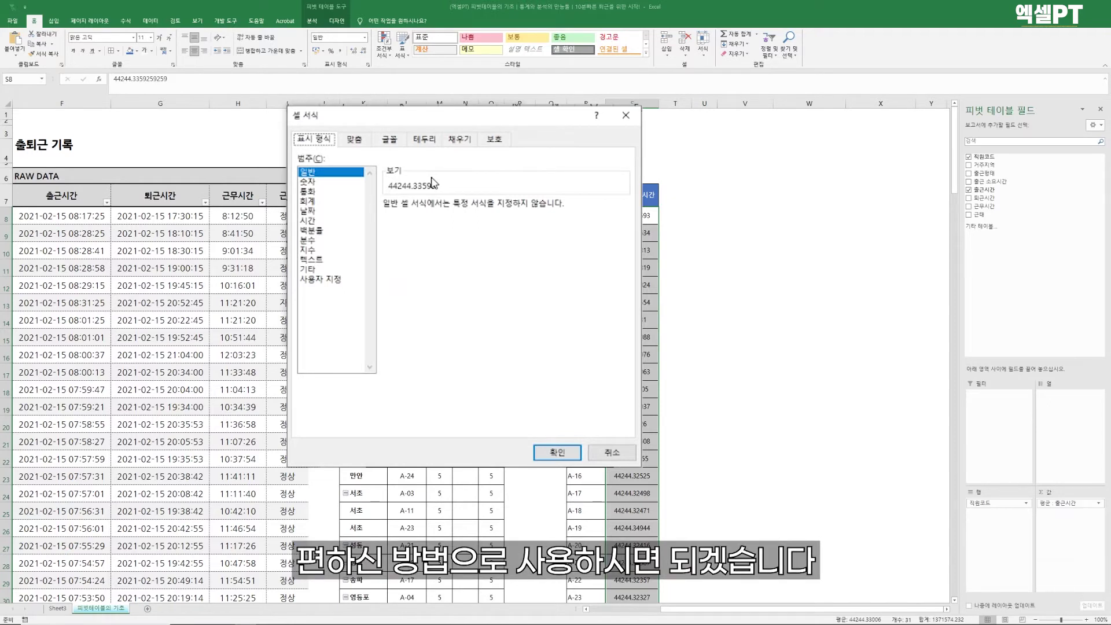
pyautogui.click(322, 281)
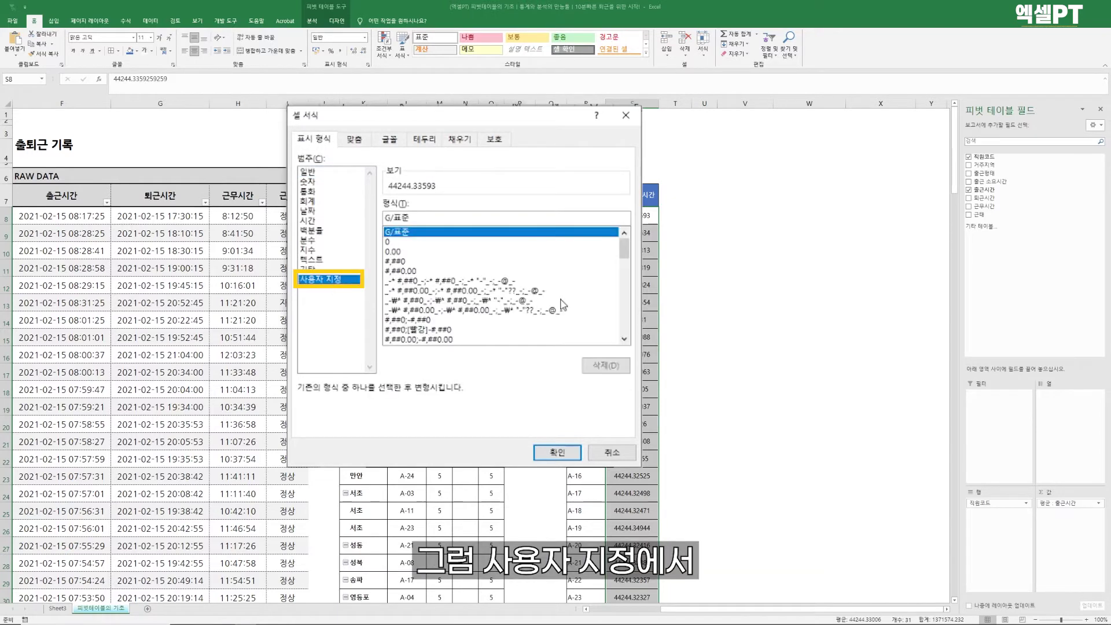
pyautogui.moveTo(624, 249); pyautogui.dragTo(624, 299)
pyautogui.click(485, 341)
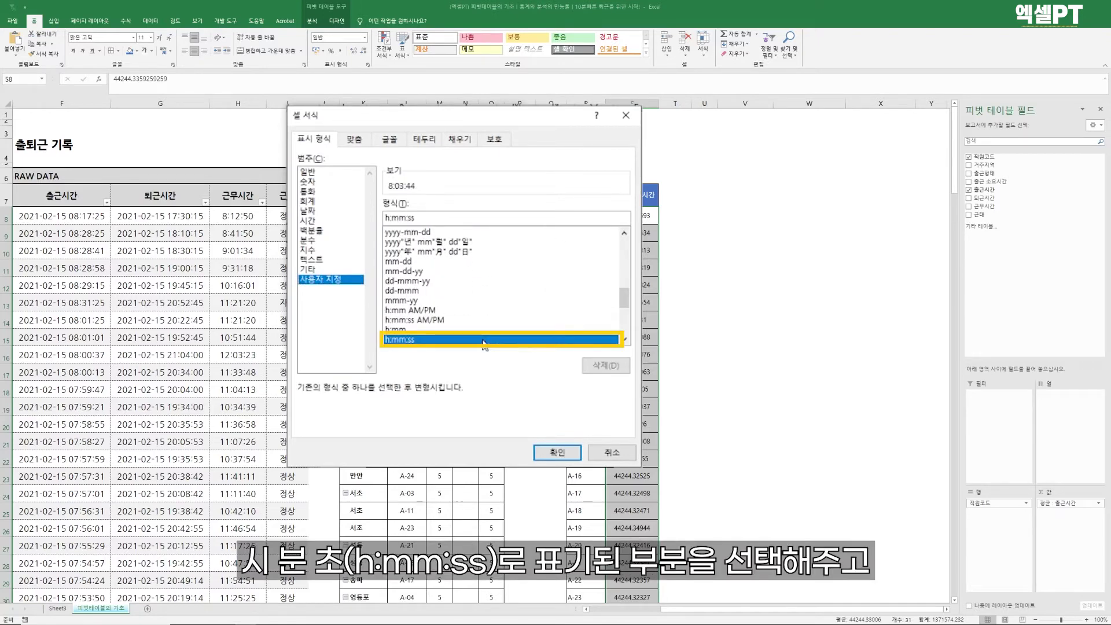
pyautogui.click(556, 452)
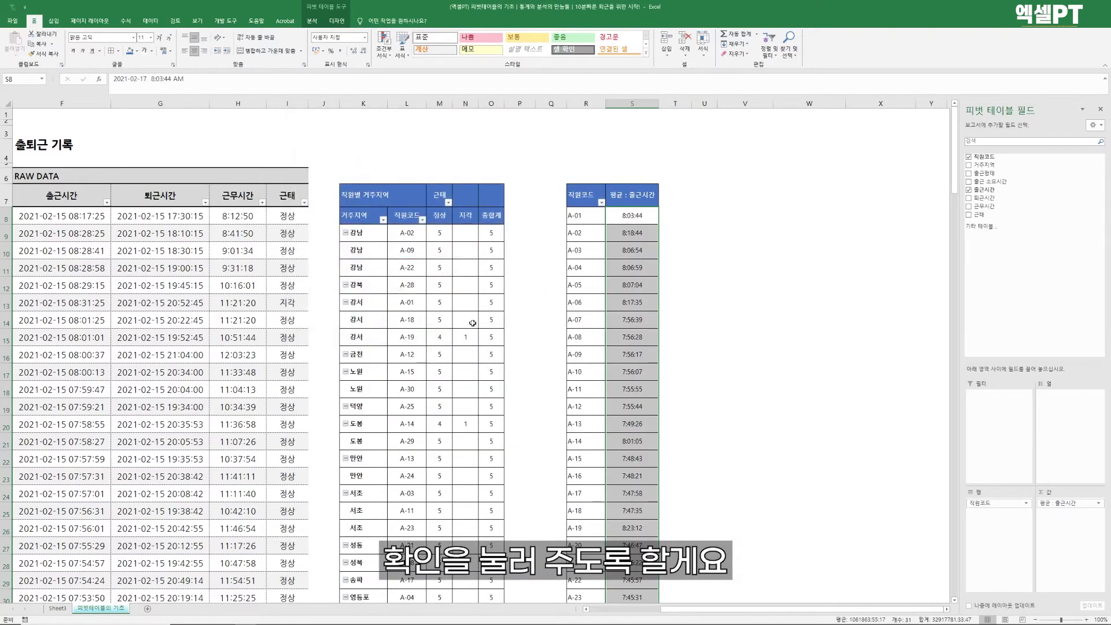
pyautogui.click(629, 221)
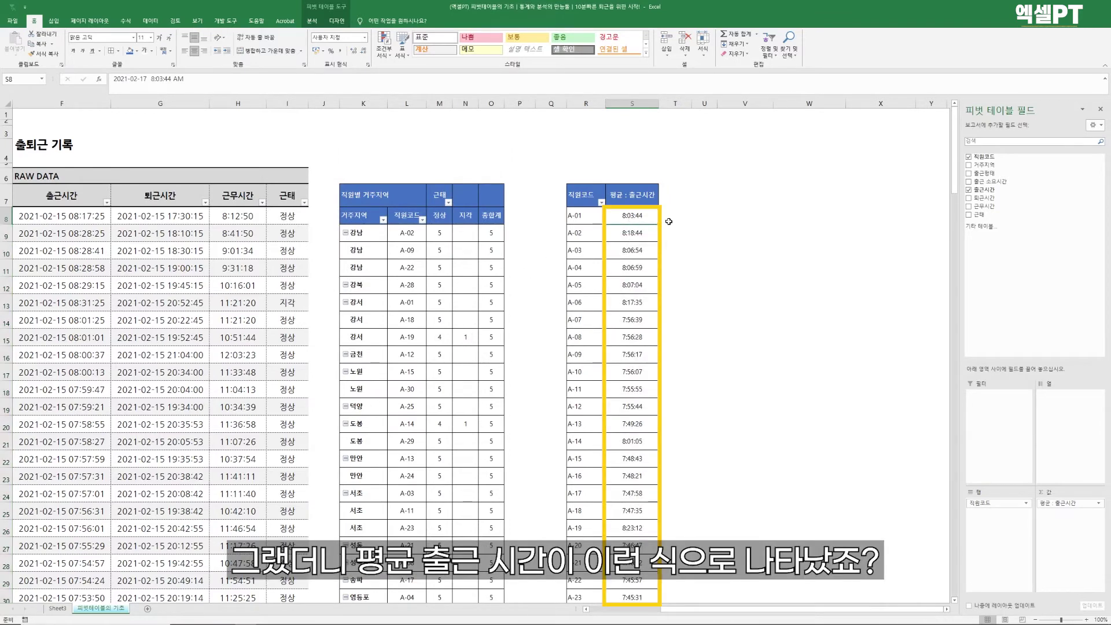
pyautogui.press('Down')
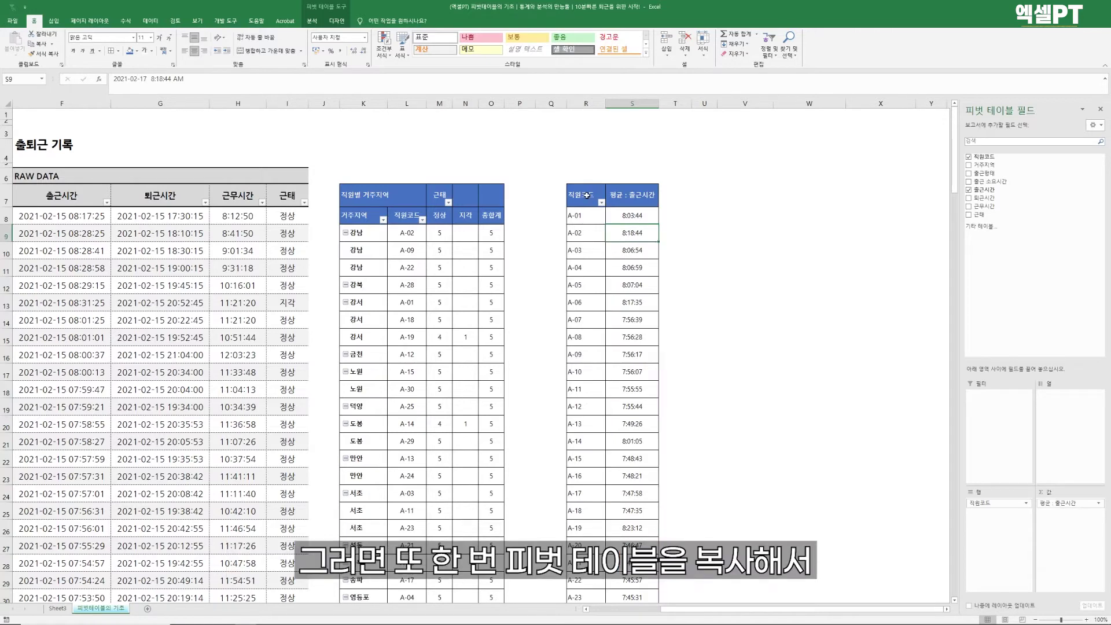
# Step: Copy the whole average 출근시간 pivot table and paste it as a third pivot table at U7
pyautogui.click(577, 188)
pyautogui.click(560, 193)
pyautogui.click(578, 189)
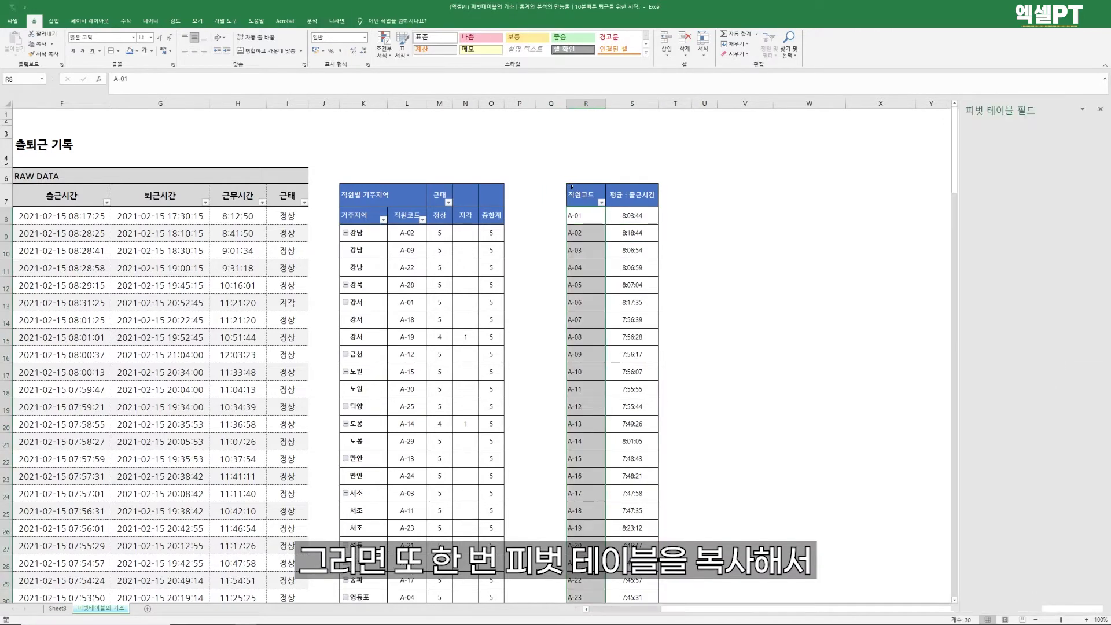
pyautogui.click(582, 197)
pyautogui.click(599, 218)
pyautogui.hotkey('ctrl', 'a')
pyautogui.hotkey('ctrl', 'c')
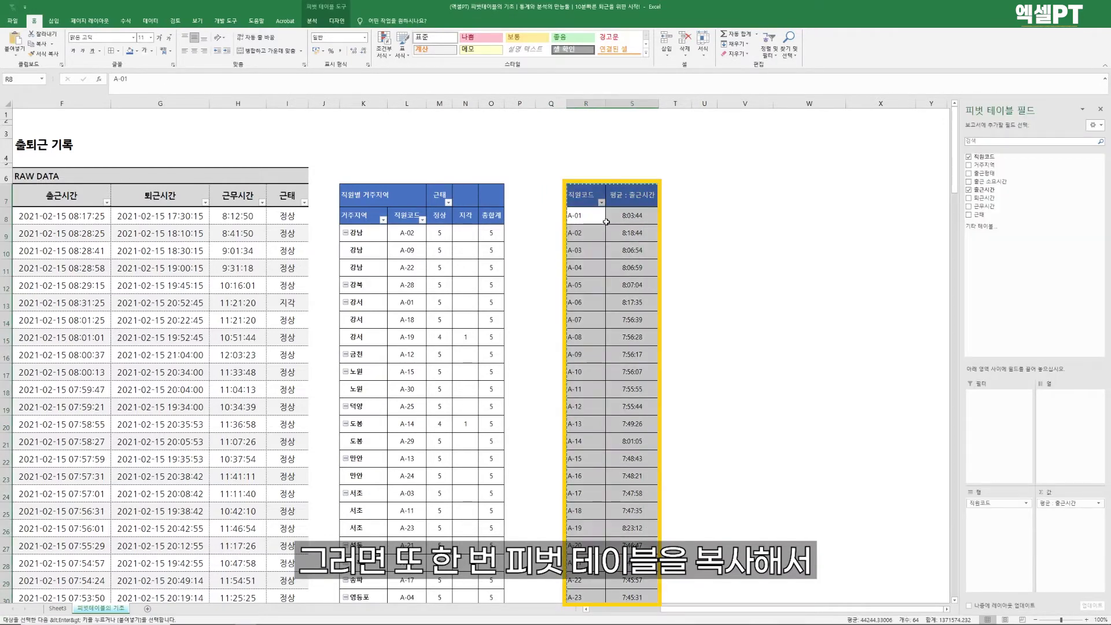
pyautogui.click(747, 196)
pyautogui.click(715, 197)
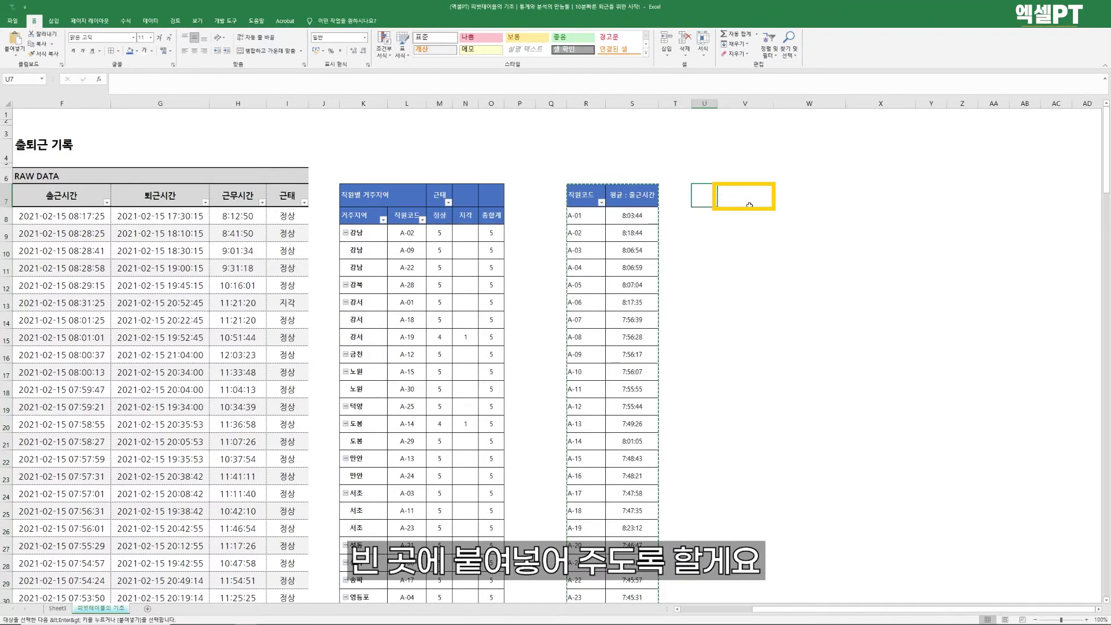
pyautogui.hotkey('ctrl', 'v')
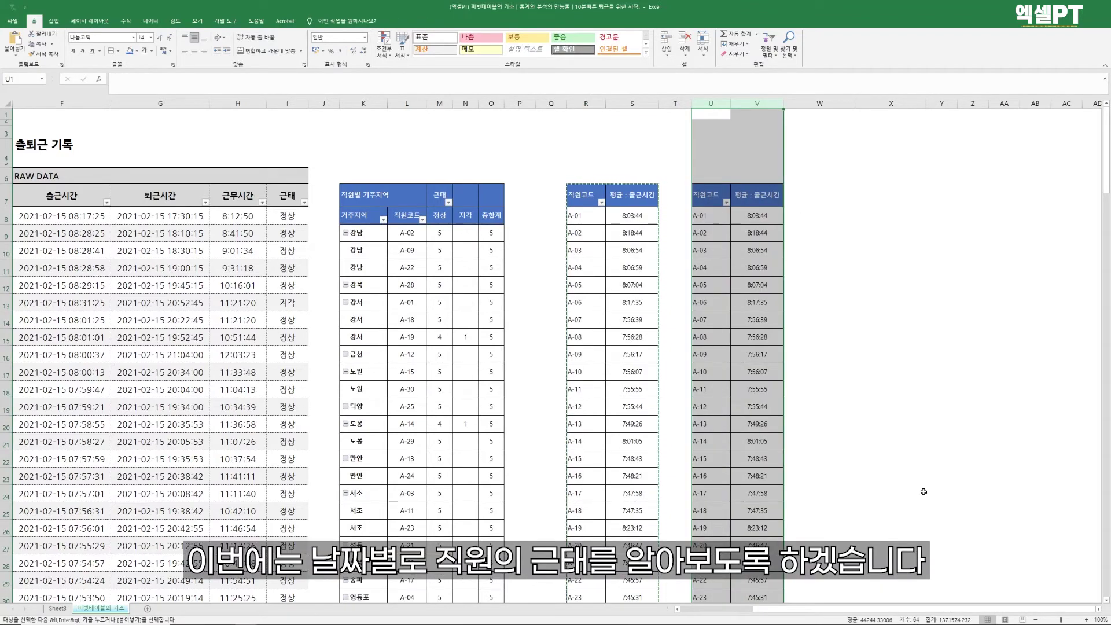
# Step: Rearrange the third pivot table with 출근시간 as rows and 근태 as both columns and values, removing 직원코드 and 평균 : 출근시간
pyautogui.click(762, 318)
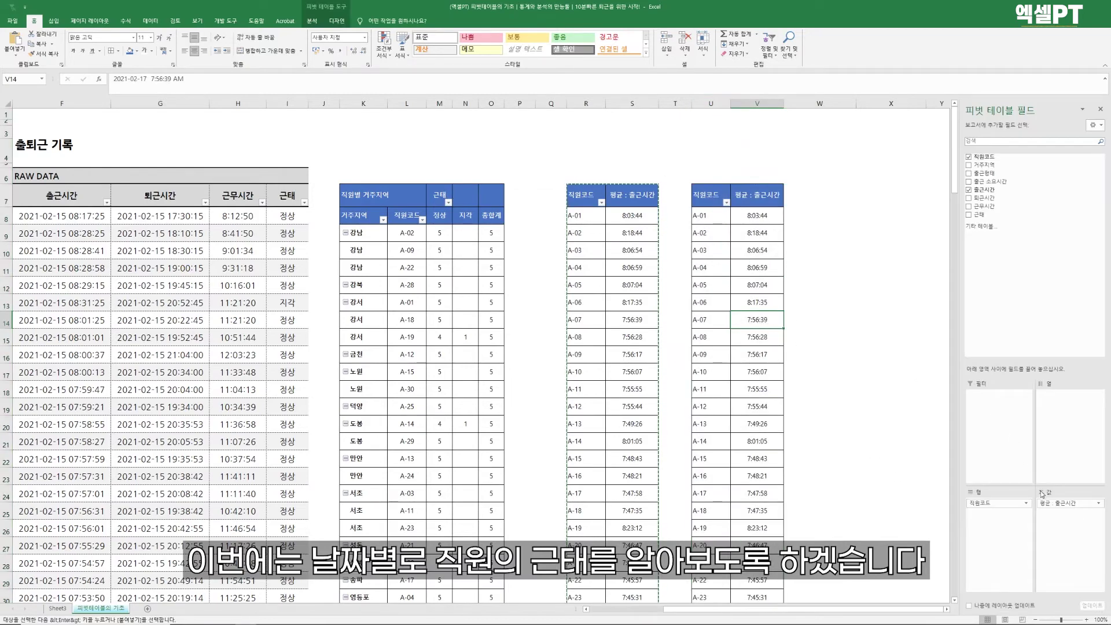
pyautogui.moveTo(1040, 508); pyautogui.dragTo(1058, 333)
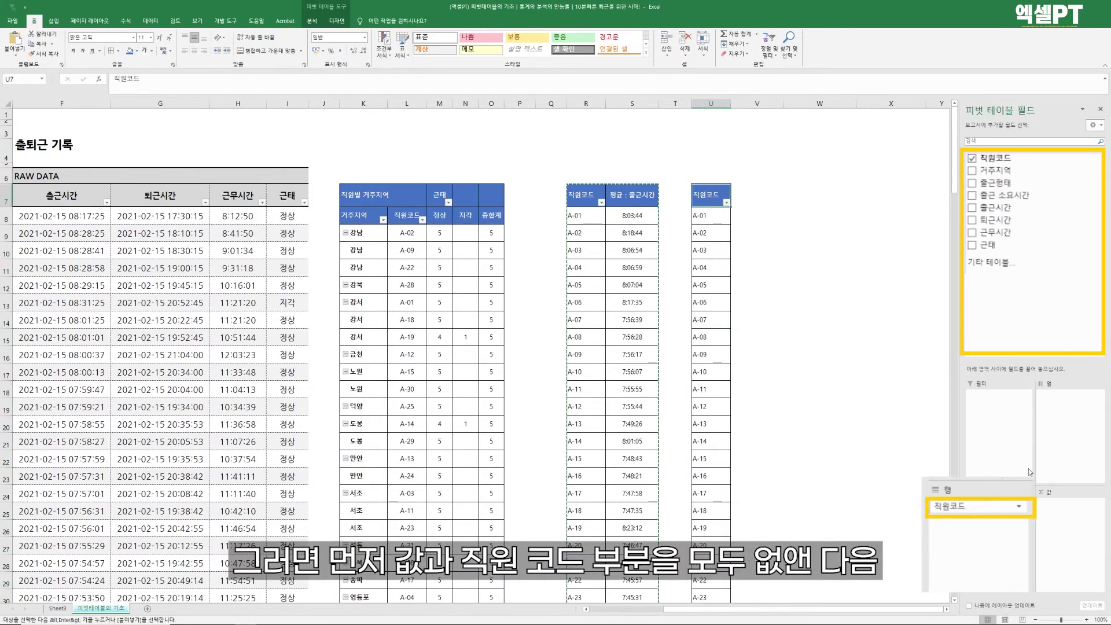
pyautogui.moveTo(988, 506); pyautogui.dragTo(1031, 314)
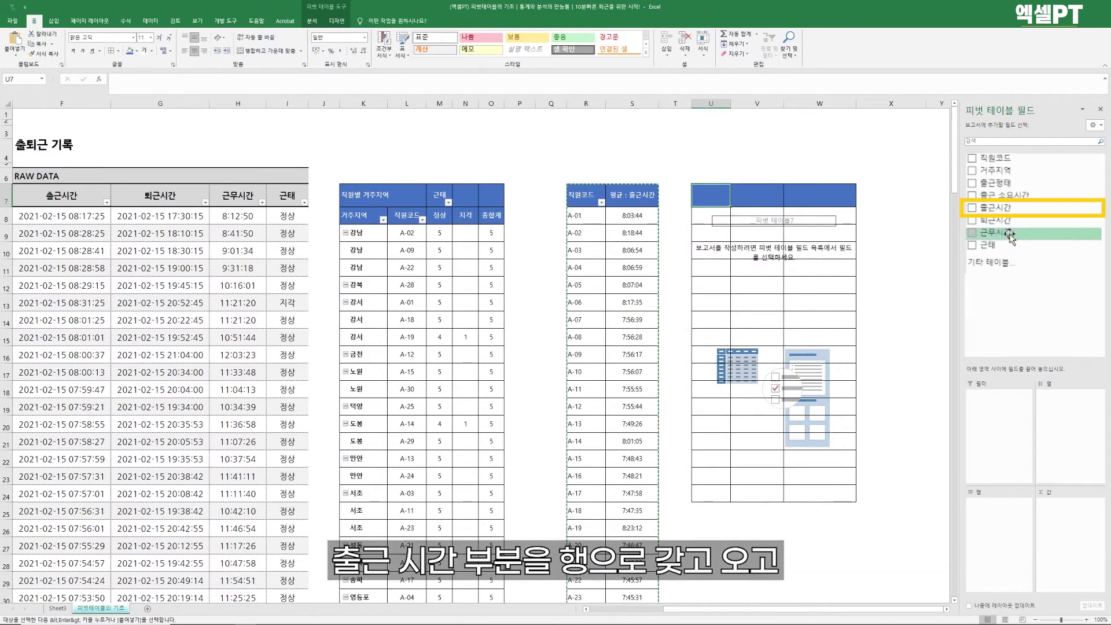
pyautogui.moveTo(985, 190); pyautogui.dragTo(982, 529)
pyautogui.moveTo(985, 245); pyautogui.dragTo(1027, 427)
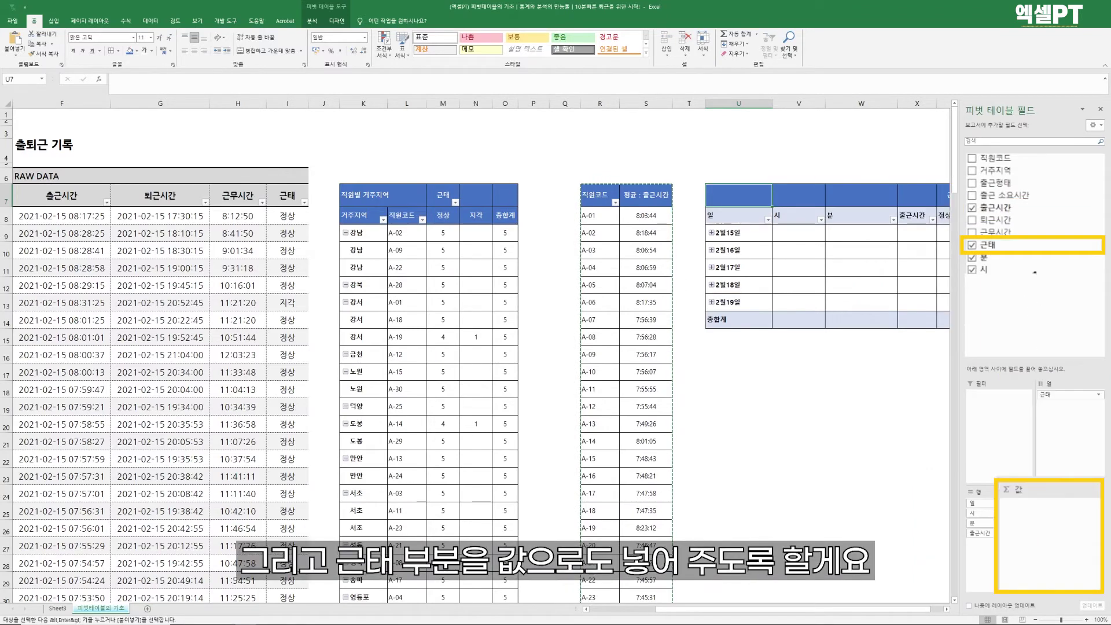
pyautogui.moveTo(987, 245); pyautogui.dragTo(1031, 538)
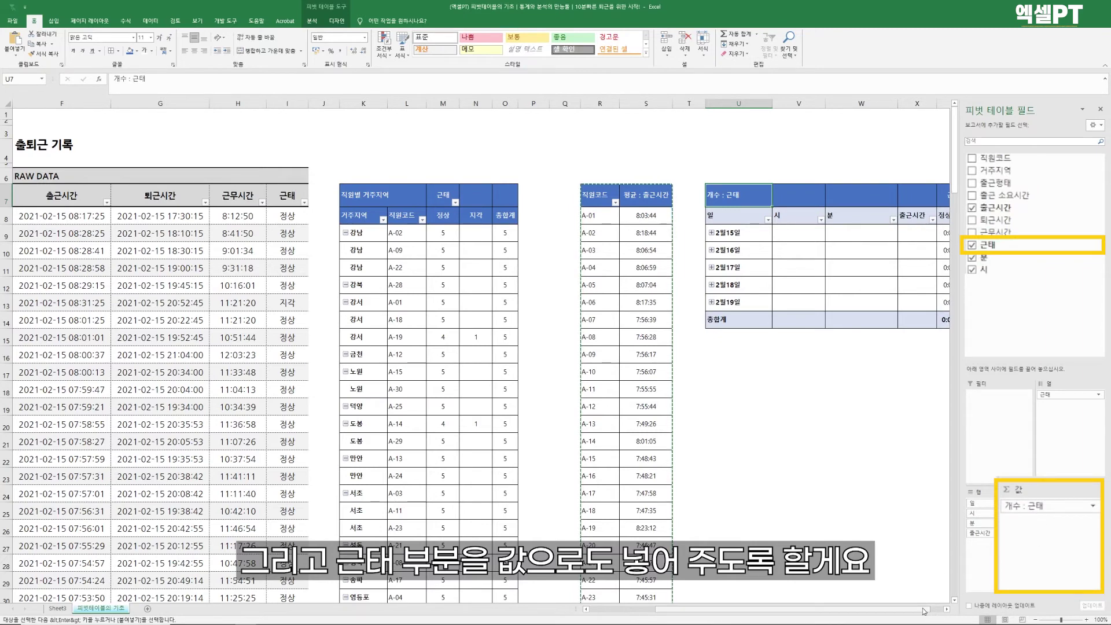
# Step: Expand the 2월15일 group to its hours, the 7시 group to minutes, and 49분 and 50분 to seconds
pyautogui.moveTo(936, 610); pyautogui.dragTo(949, 610)
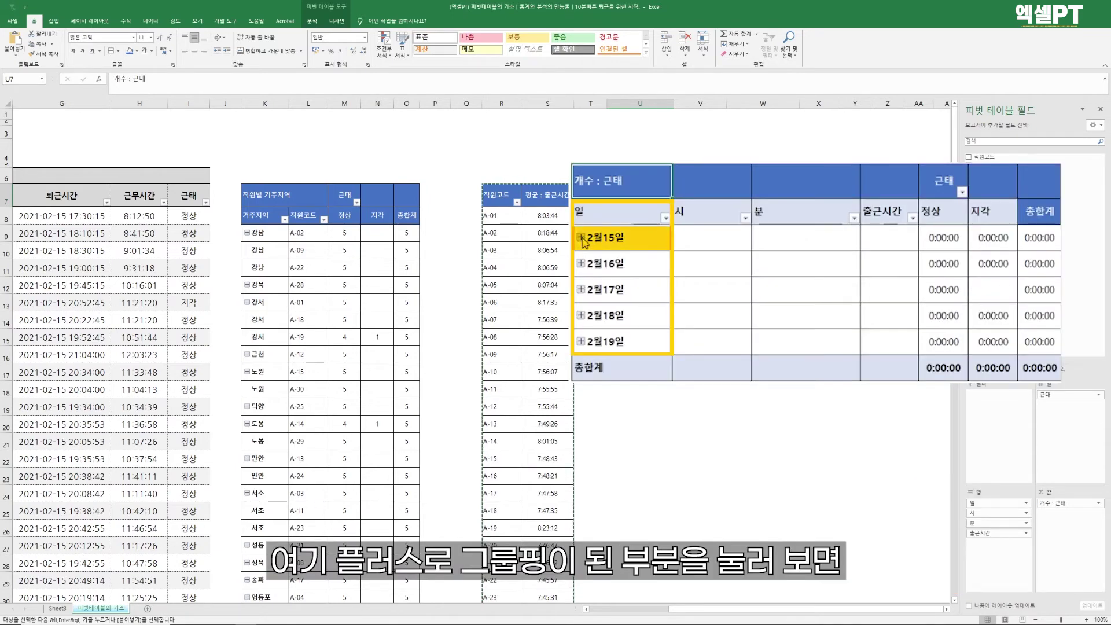
pyautogui.click(581, 237)
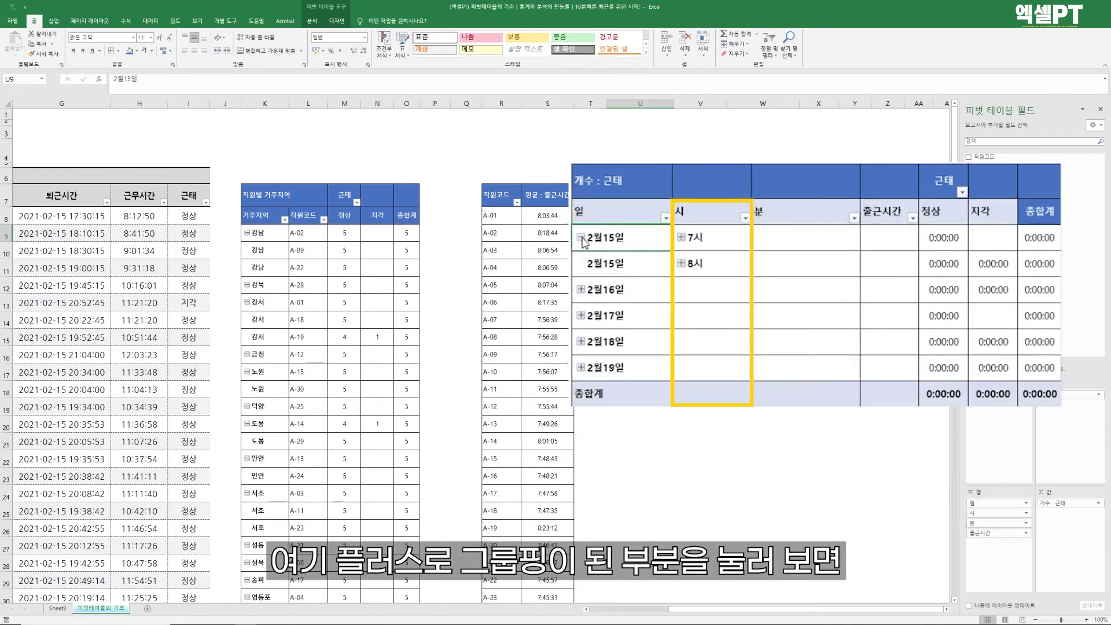
pyautogui.click(682, 237)
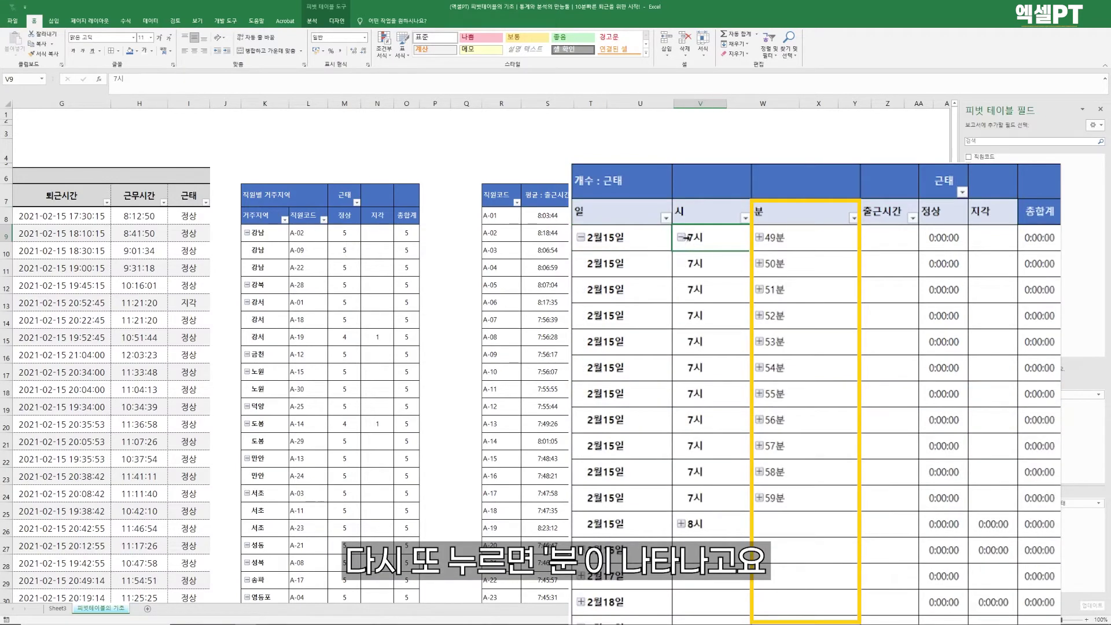
pyautogui.click(759, 237)
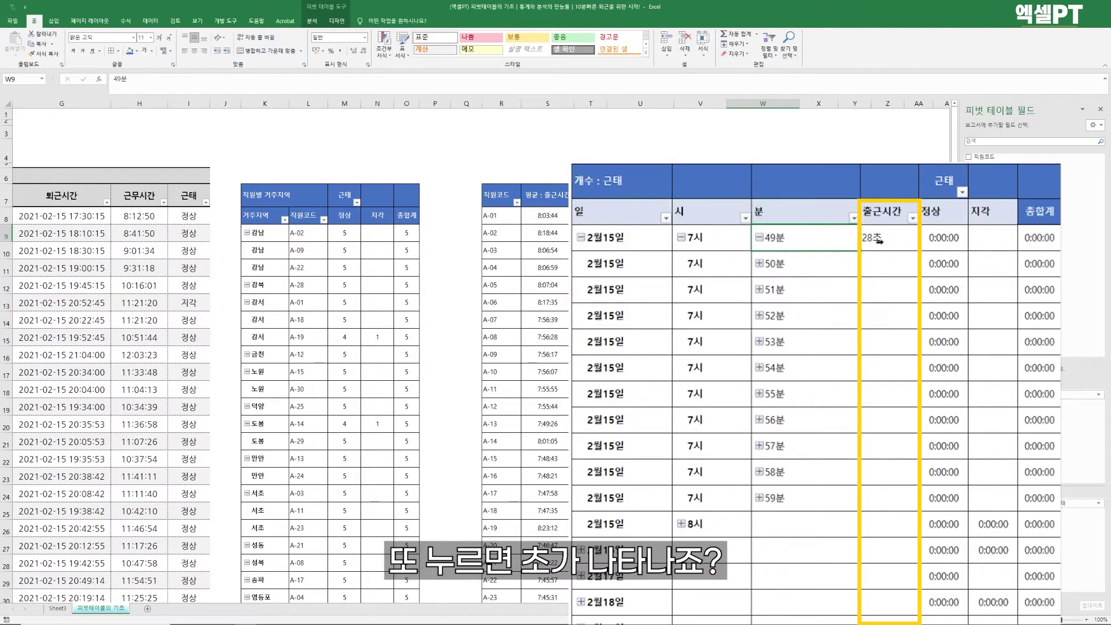
pyautogui.click(760, 264)
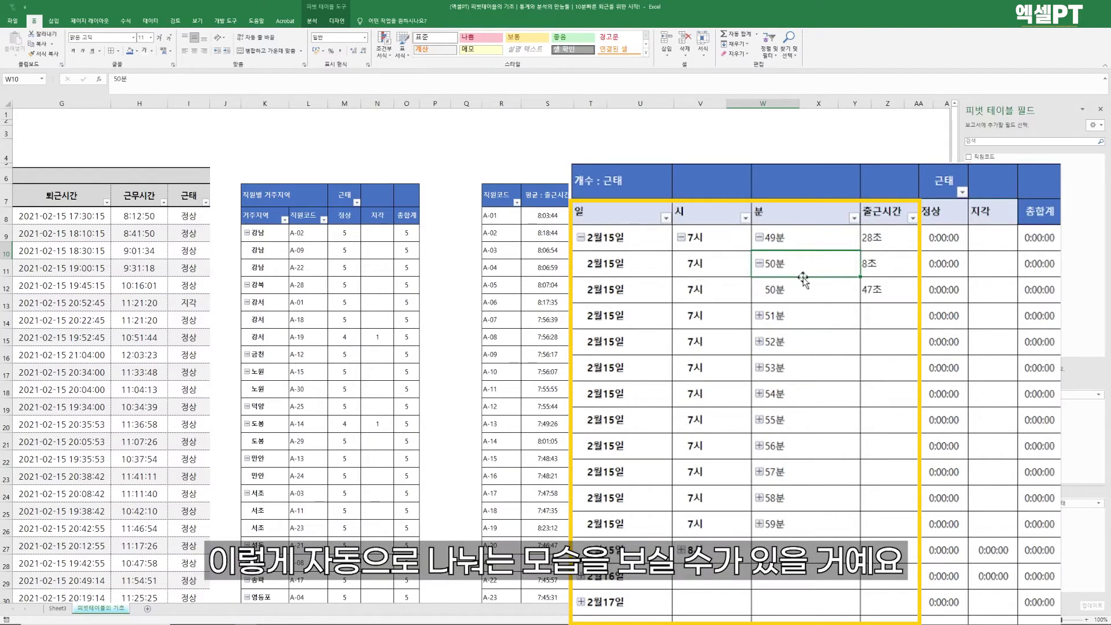
# Step: Collapse the expanded 50분, 49분, 7시 and 2월15일 groups back to the day level
pyautogui.click(760, 264)
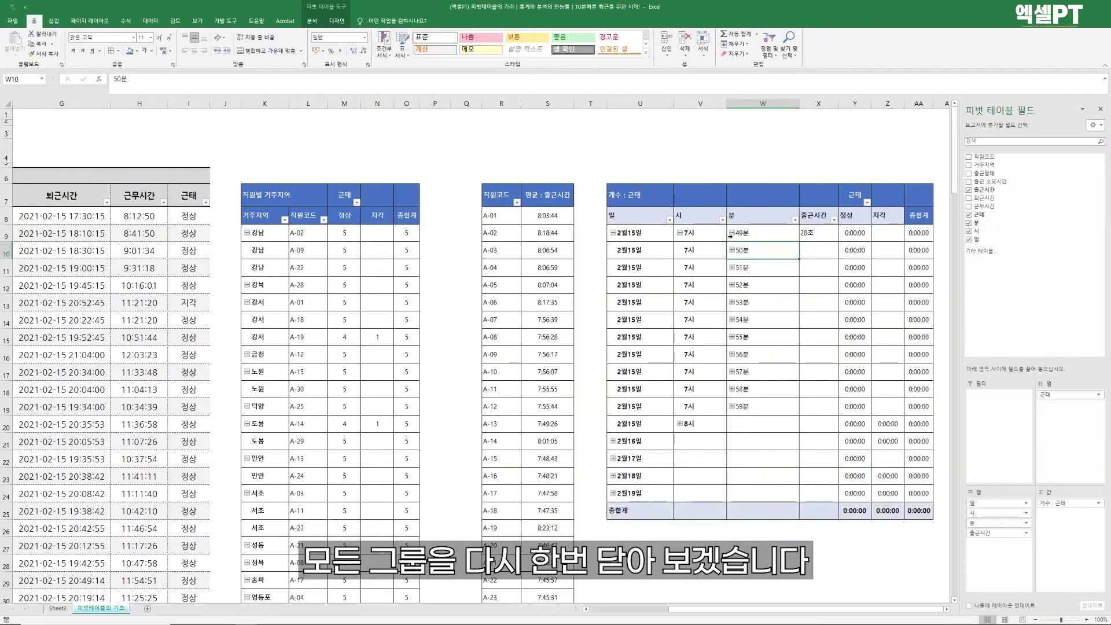
pyautogui.click(733, 233)
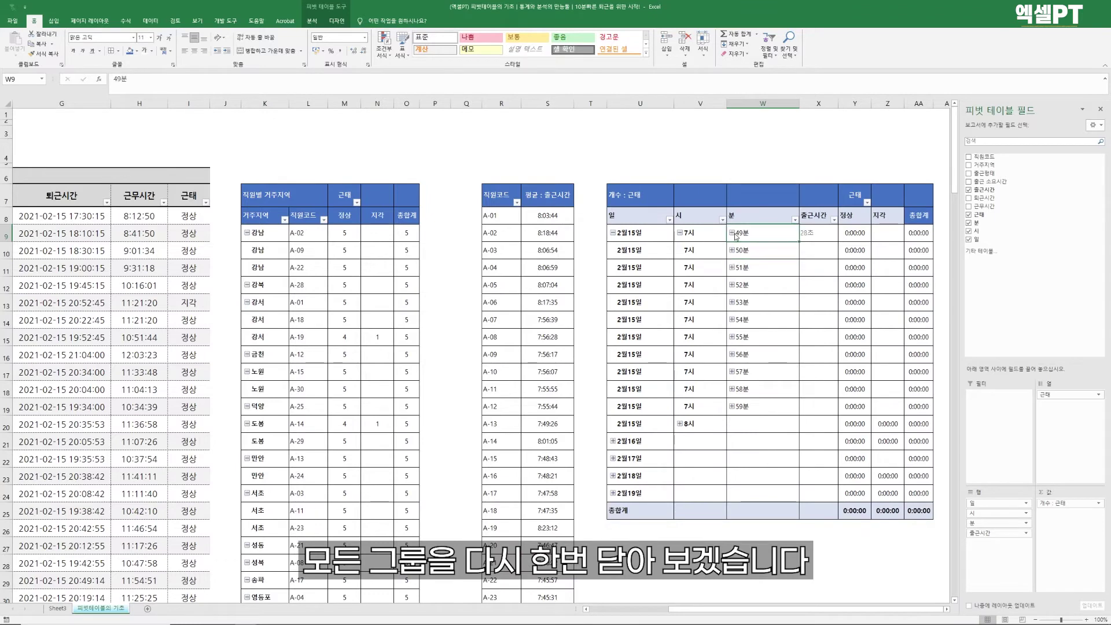
pyautogui.click(680, 233)
pyautogui.click(613, 233)
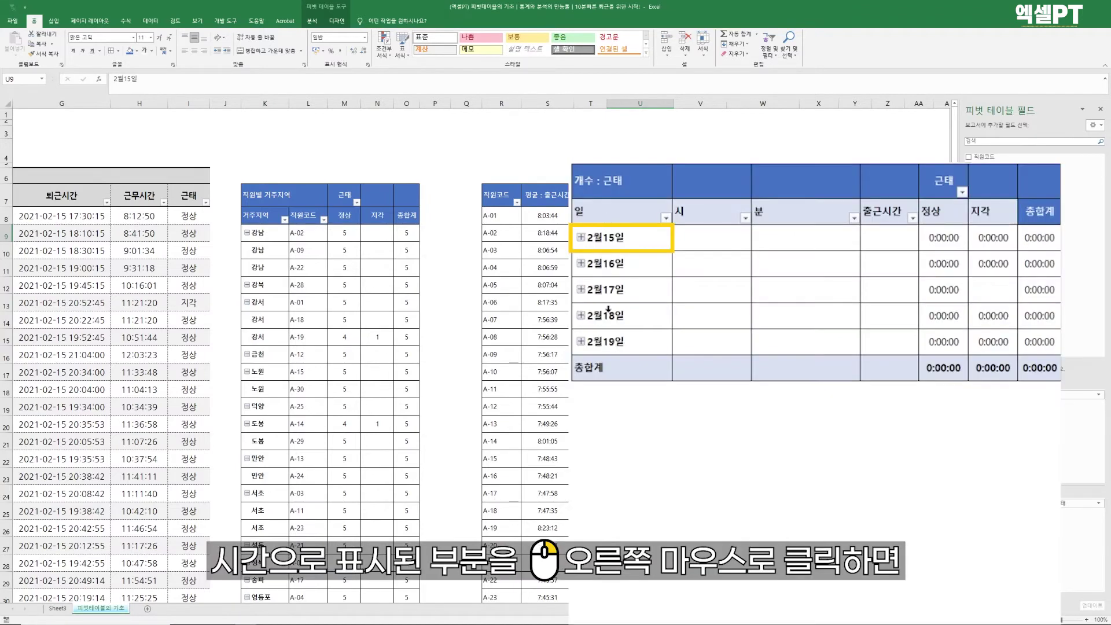
# Step: Ungroup the third pivot table's date rows to inspect the individual 출근시간 entries, and undo the ungrouping
pyautogui.rightClick(616, 239)
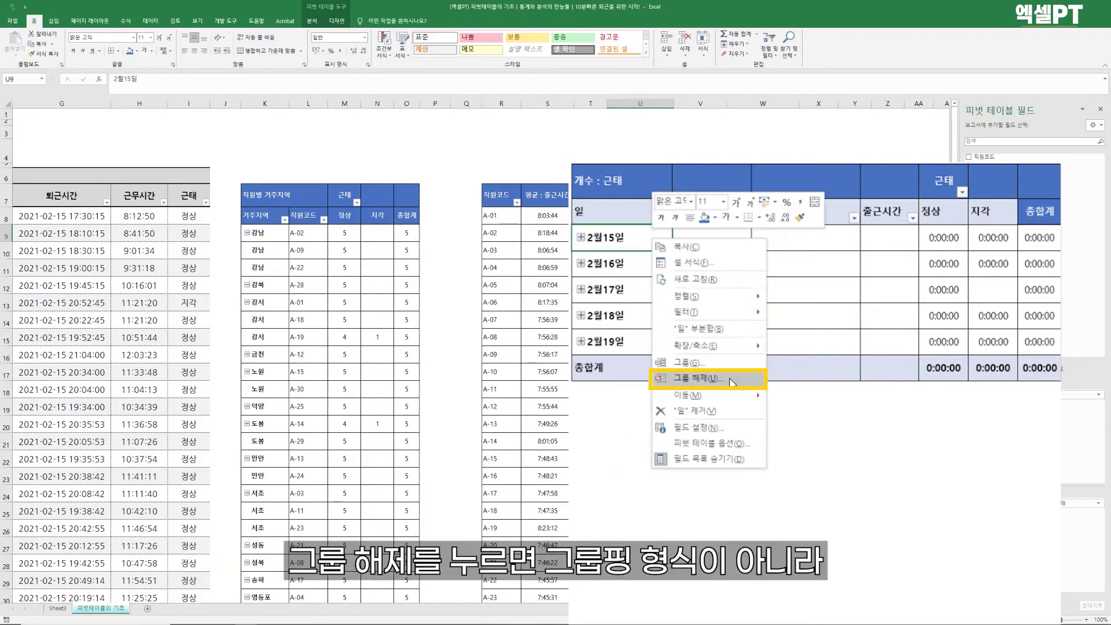
pyautogui.click(732, 380)
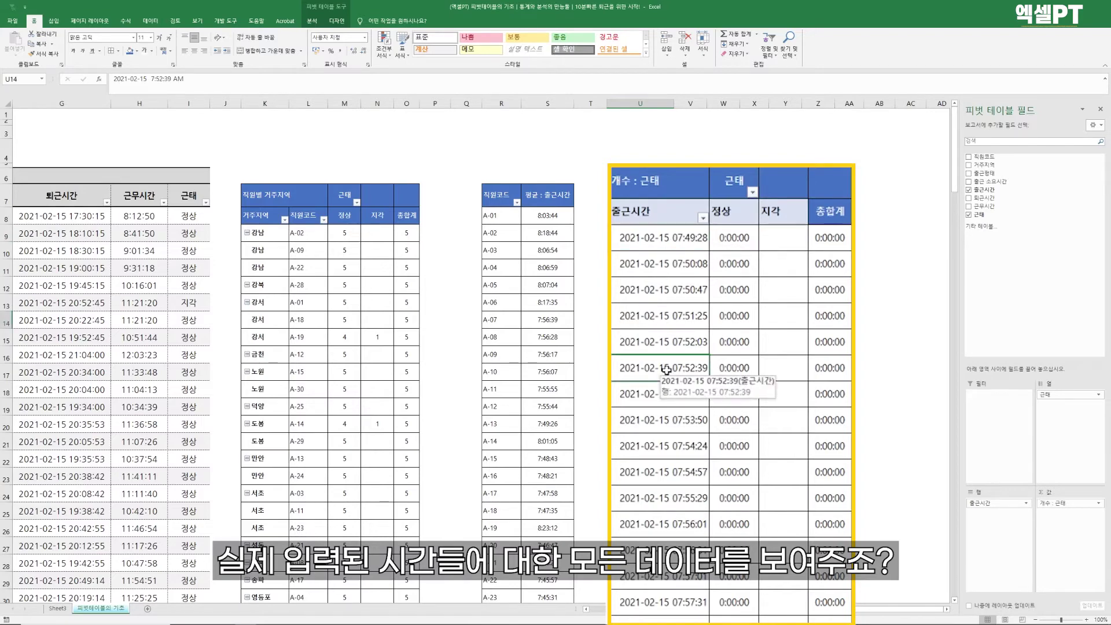
pyautogui.hotkey('ctrl', 'Down')
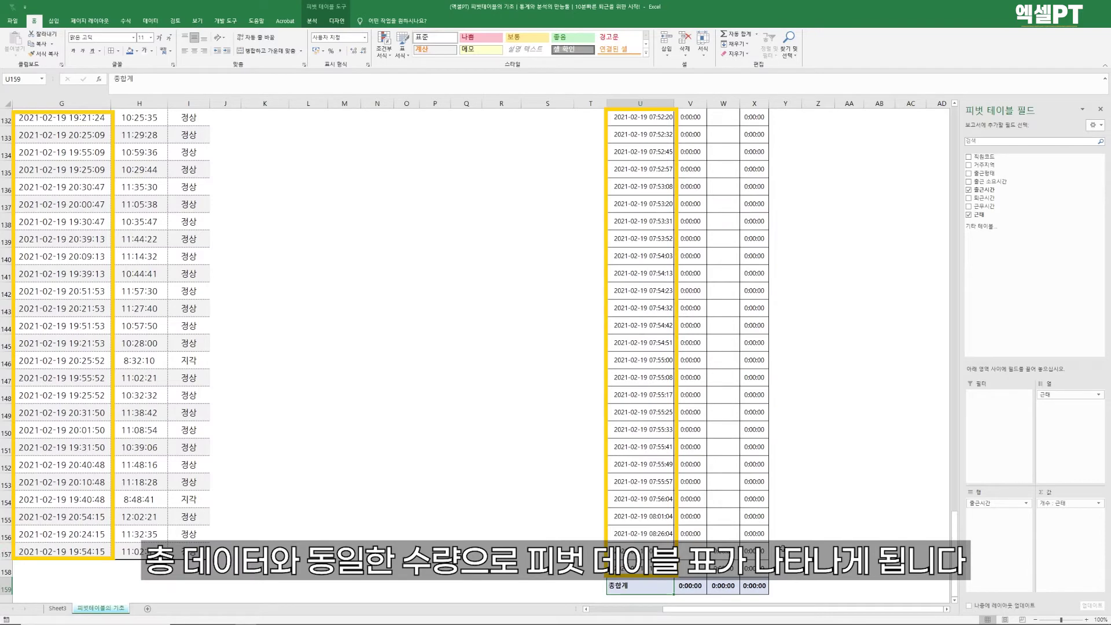
pyautogui.click(664, 562)
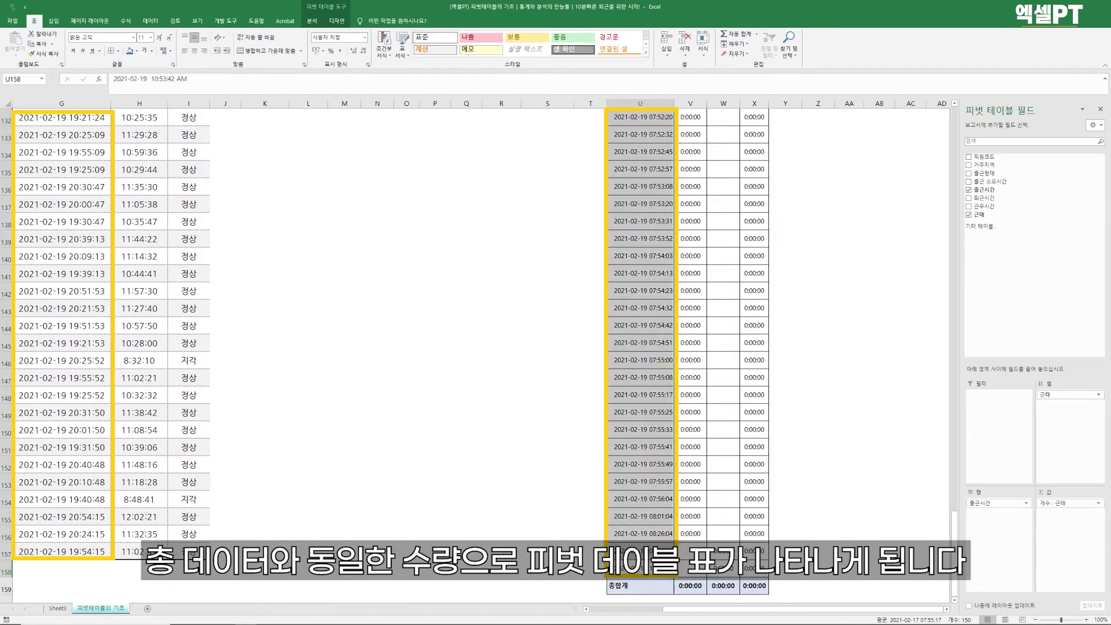
pyautogui.hotkey('ctrl', 'Up')
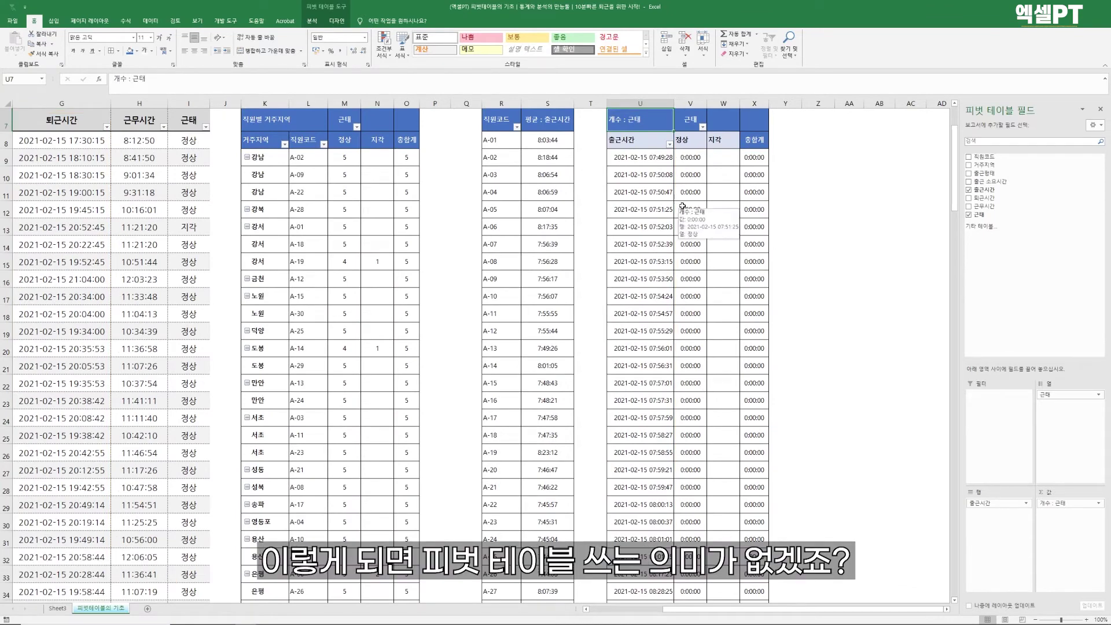
pyautogui.click(654, 161)
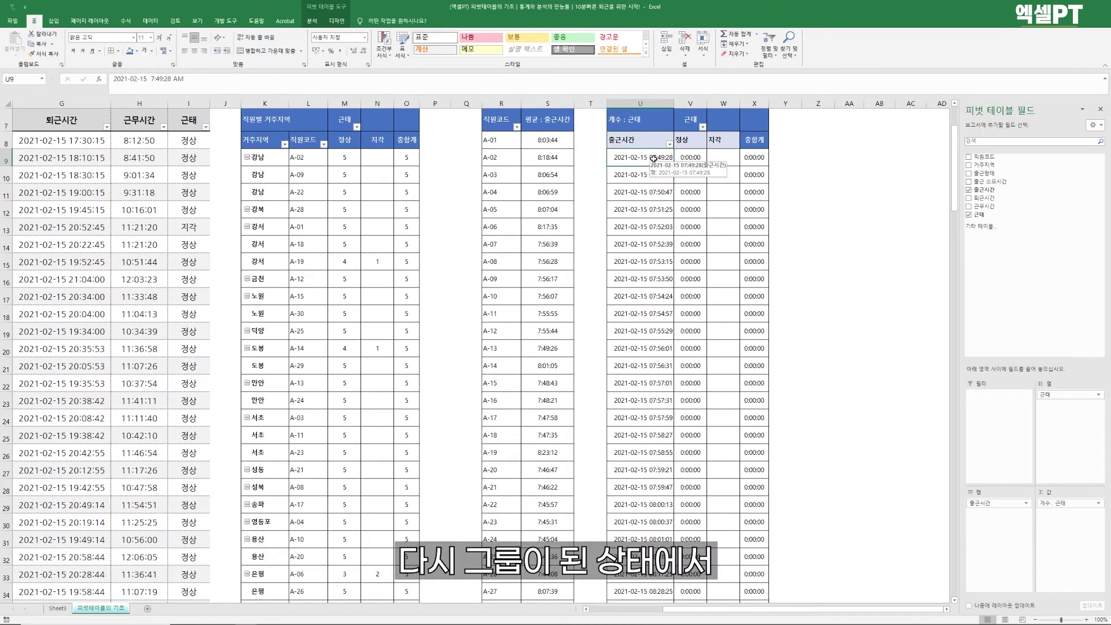
pyautogui.hotkey('ctrl', 'z')
# Step: Open the grouping settings for the third pivot table's 출근시간 rows and add 연, 분기 and 월 to the selected units
pyautogui.rightClick(654, 159)
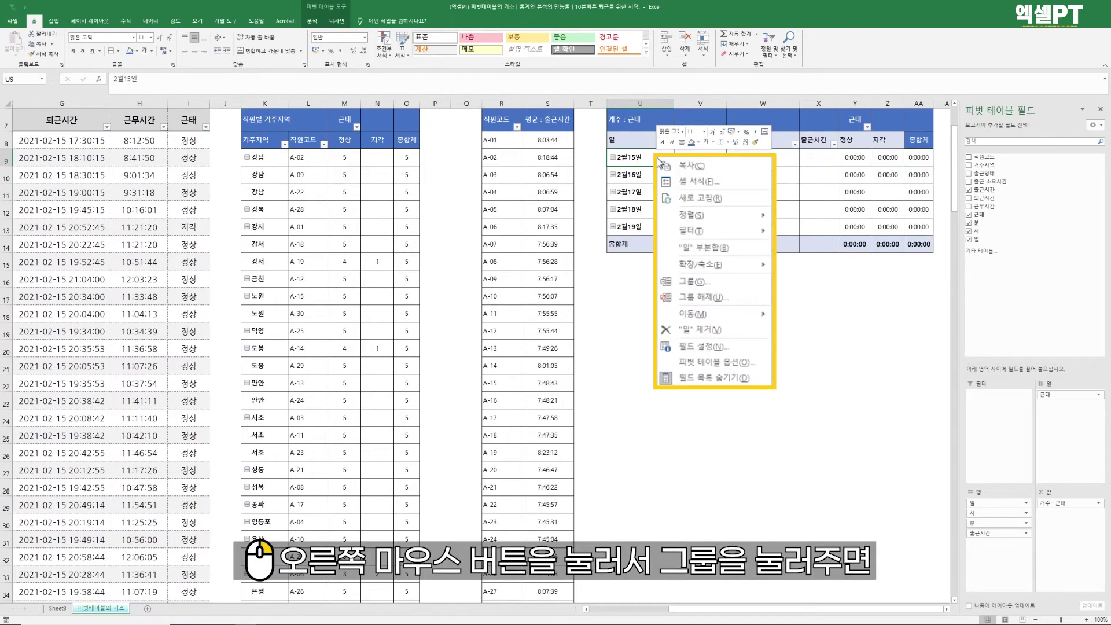
pyautogui.click(733, 282)
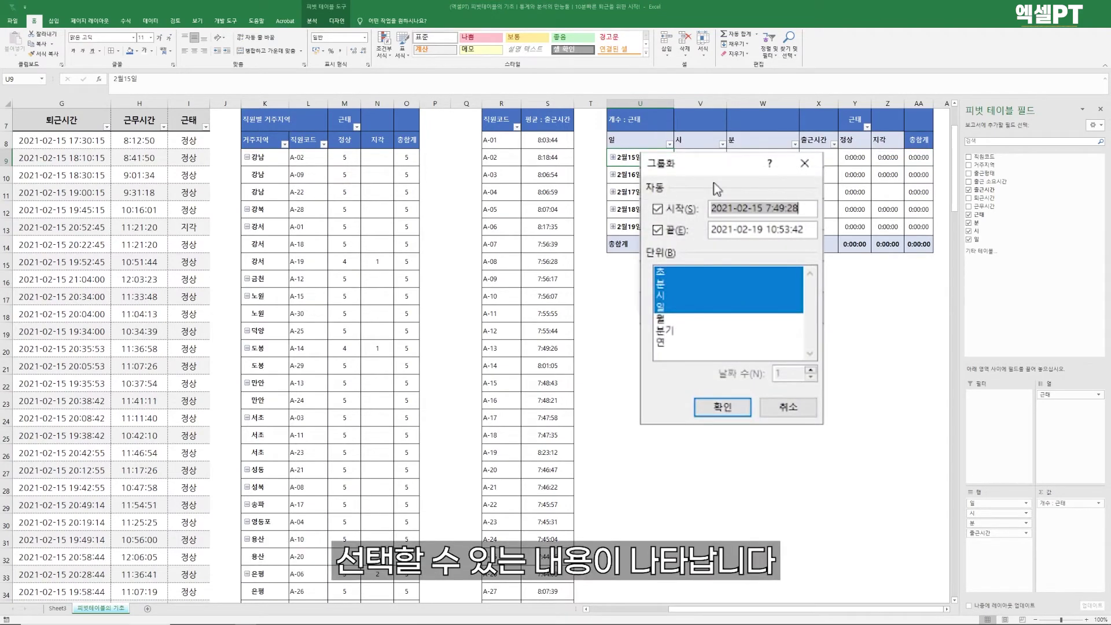
pyautogui.moveTo(722, 165); pyautogui.dragTo(789, 171)
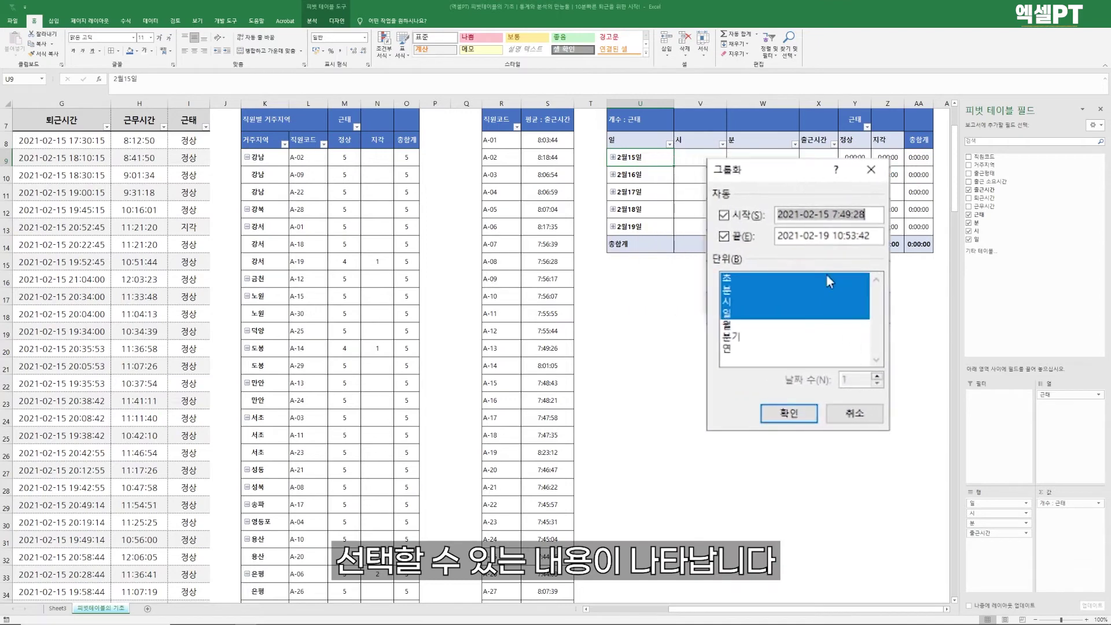
pyautogui.click(728, 349)
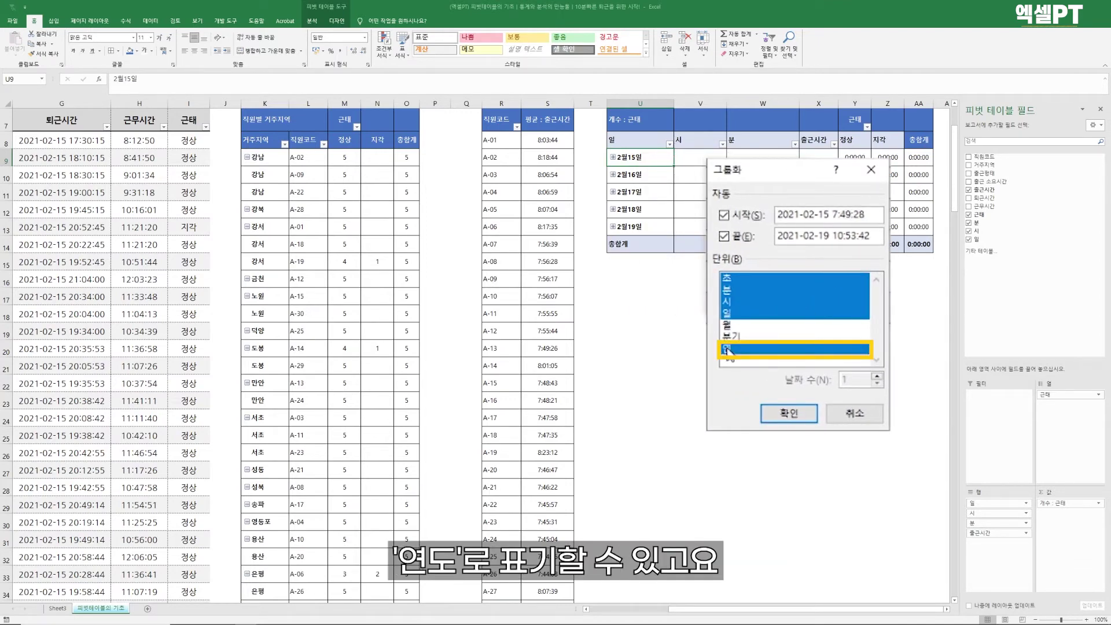
pyautogui.click(740, 341)
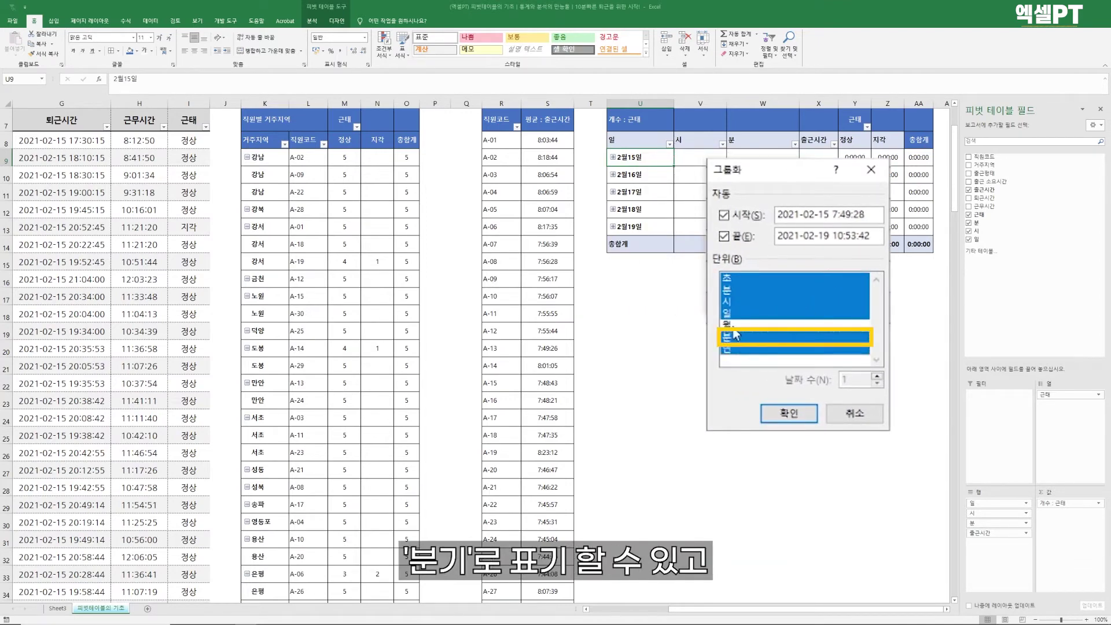
pyautogui.click(733, 327)
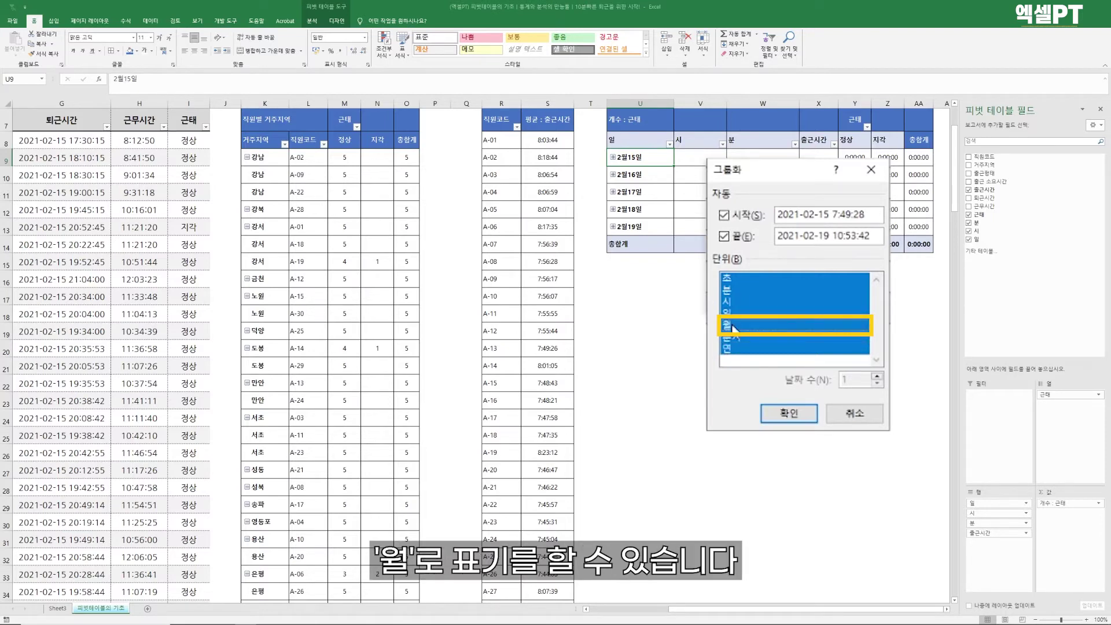
# Step: Group the third pivot table's 출근시간 rows by 일 only, deselecting every other unit
pyautogui.click(733, 327)
pyautogui.click(733, 338)
pyautogui.click(731, 348)
pyautogui.click(728, 301)
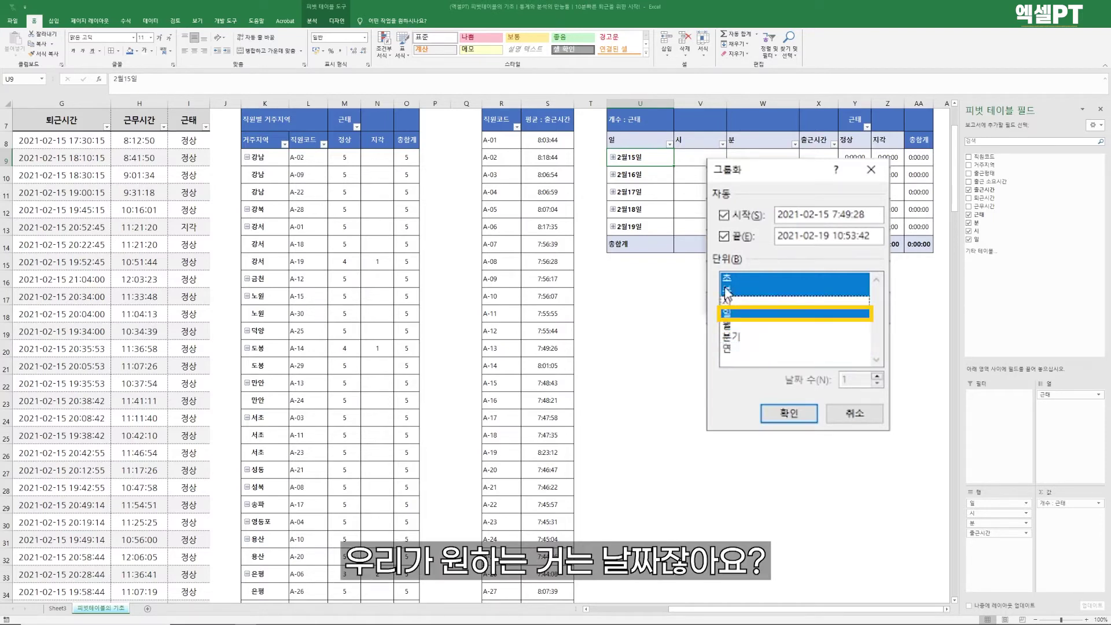
pyautogui.click(727, 290)
pyautogui.click(727, 278)
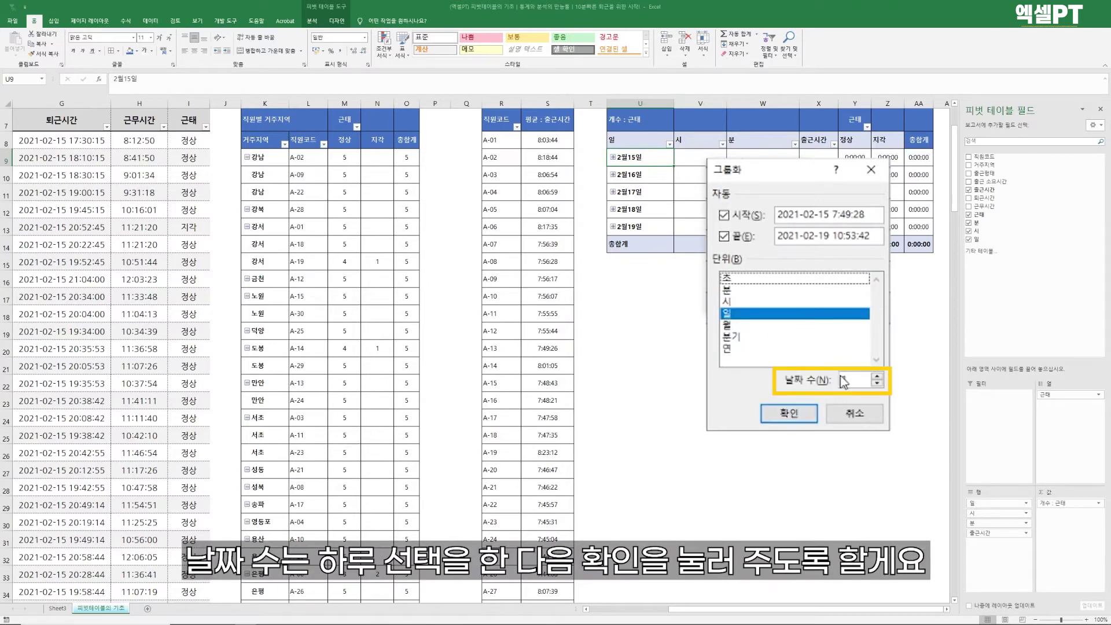
pyautogui.click(788, 413)
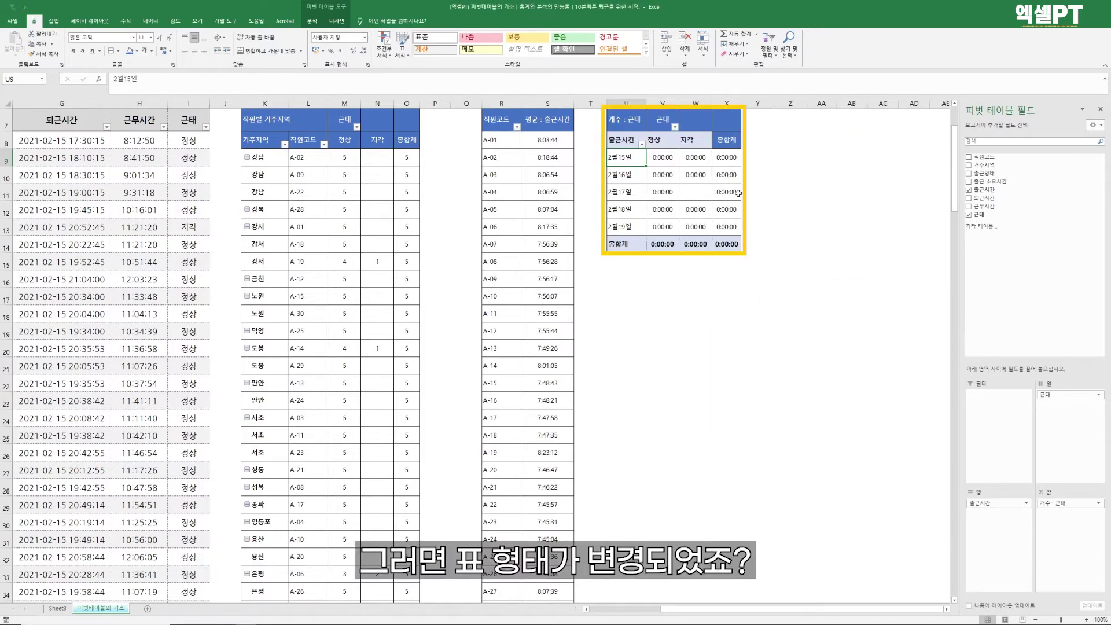
# Step: Set the number format of the third pivot table's count values, including the totals, to 일반
pyautogui.moveTo(659, 156)
pyautogui.mouseDown()
pyautogui.moveTo(726, 211)
pyautogui.moveTo(728, 246)
pyautogui.mouseUp()
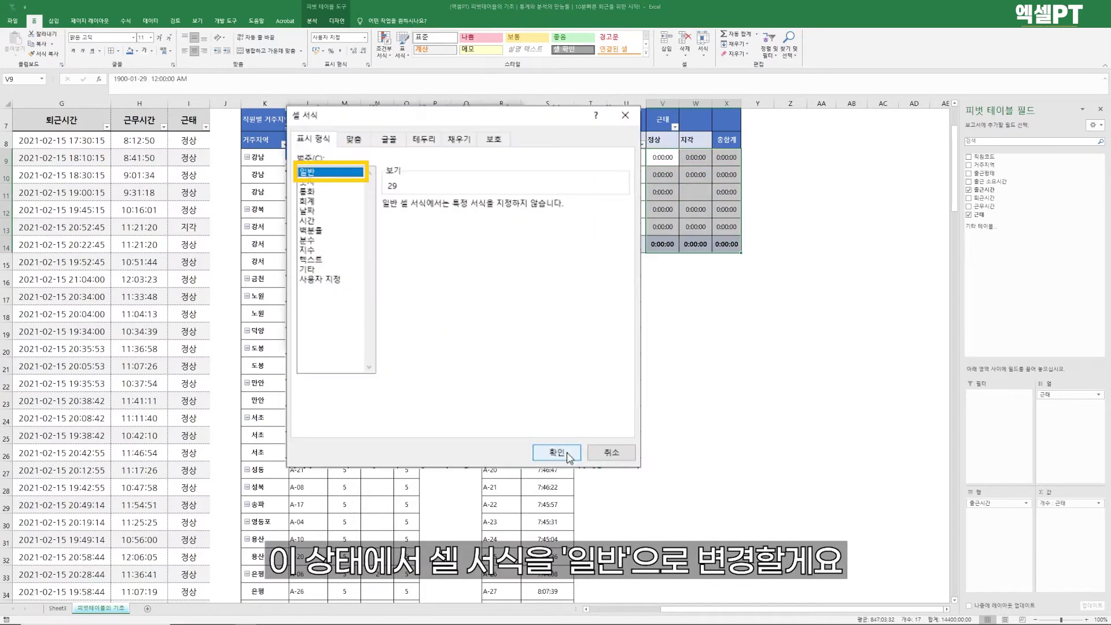
pyautogui.click(565, 452)
pyautogui.click(709, 295)
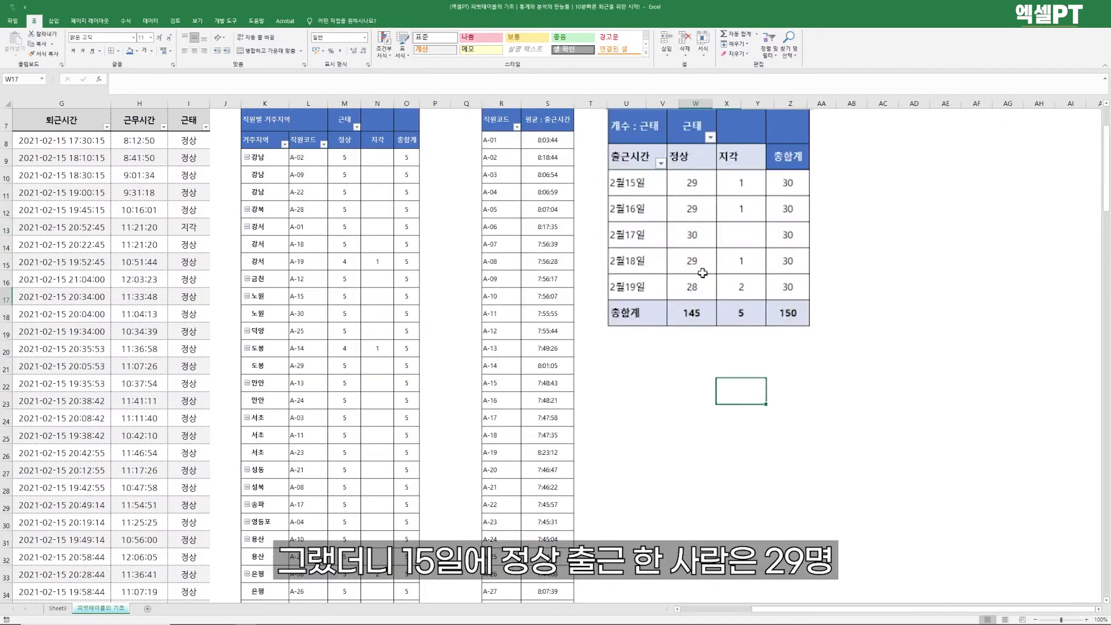
# Step: Check the 정상 and 지각 counts for 2월15일 in the third pivot table
pyautogui.click(630, 158)
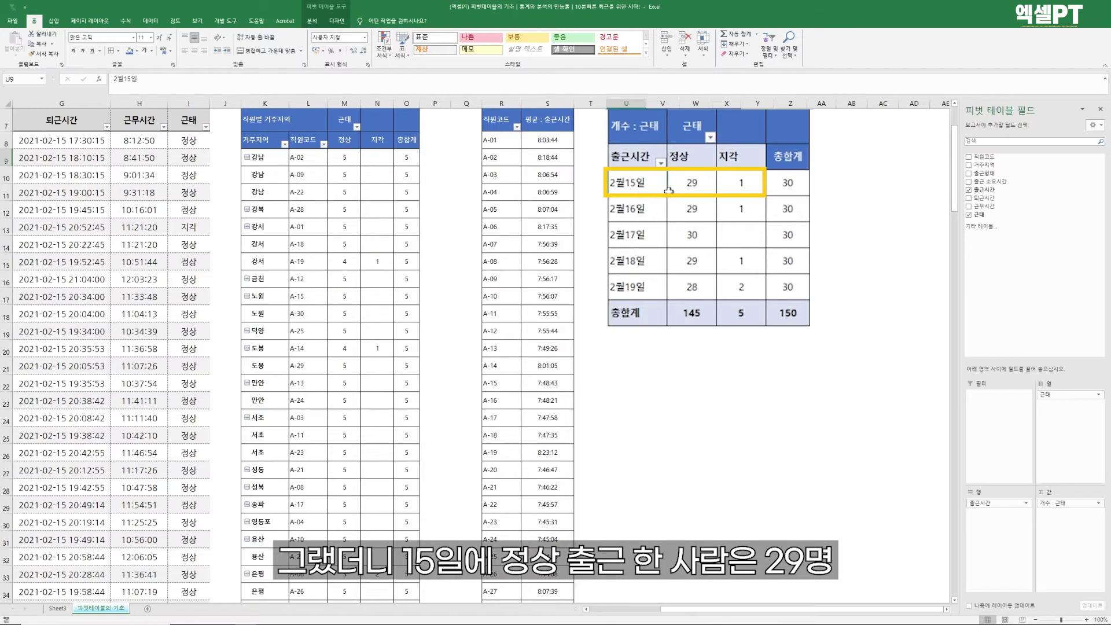
pyautogui.click(690, 187)
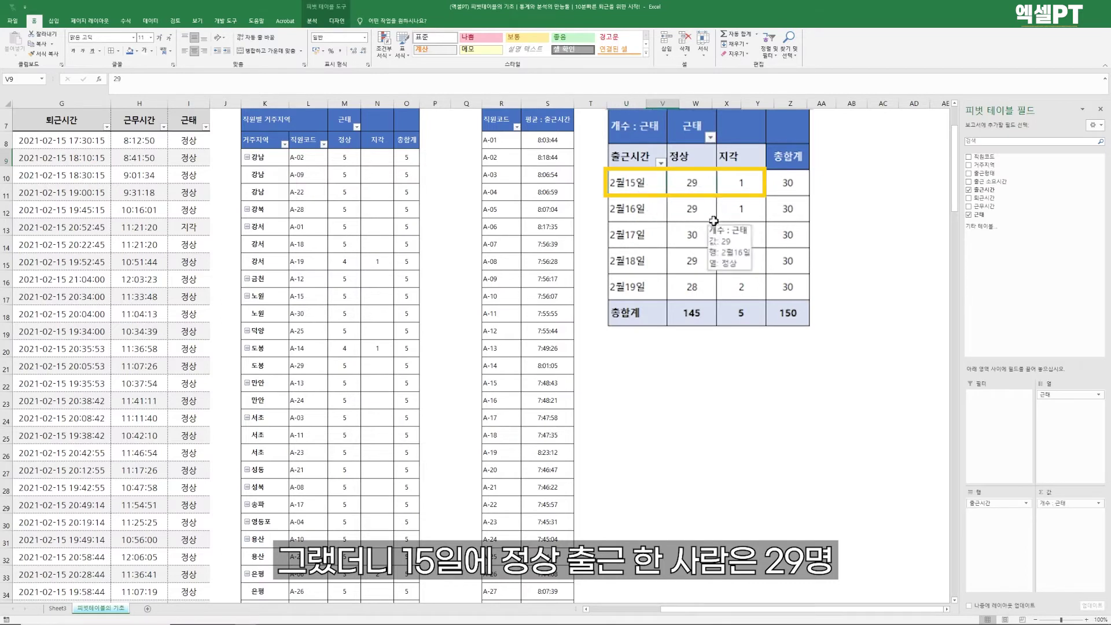
pyautogui.click(741, 184)
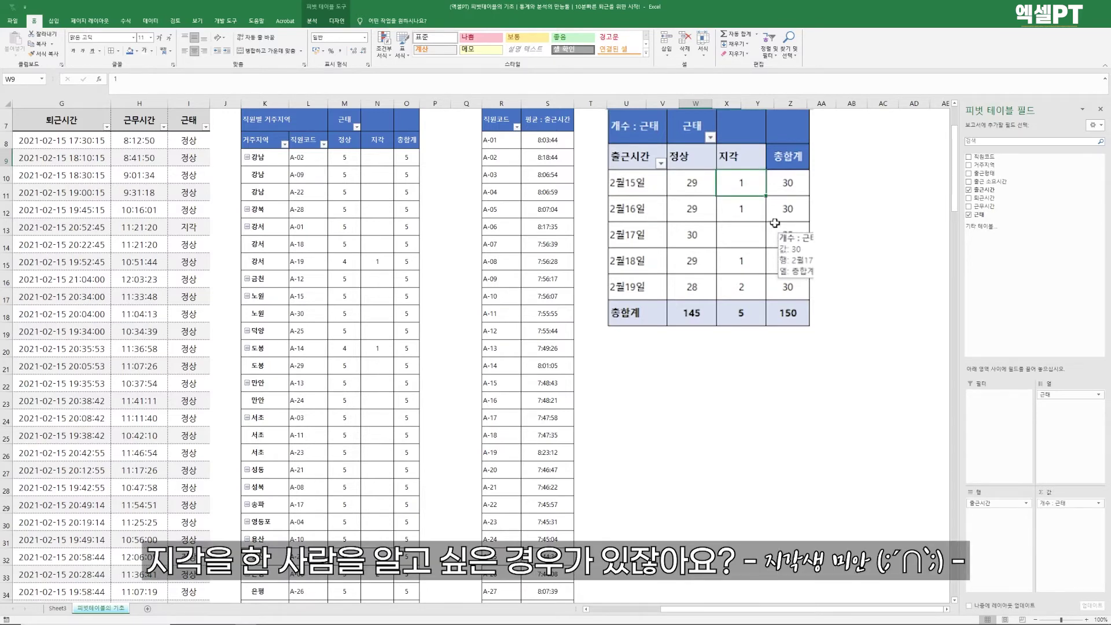
# Step: Extract the records behind the 2월15일 지각 count to a new sheet and autofit its columns A to H to read them
pyautogui.scroll(1, 775, 222)
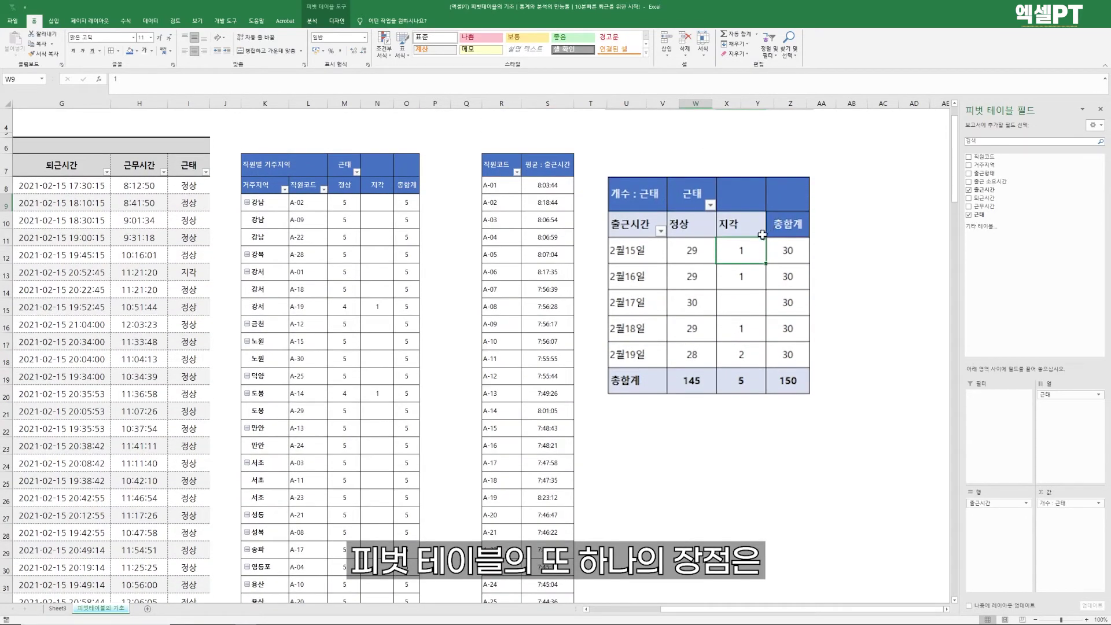
pyautogui.moveTo(748, 265)
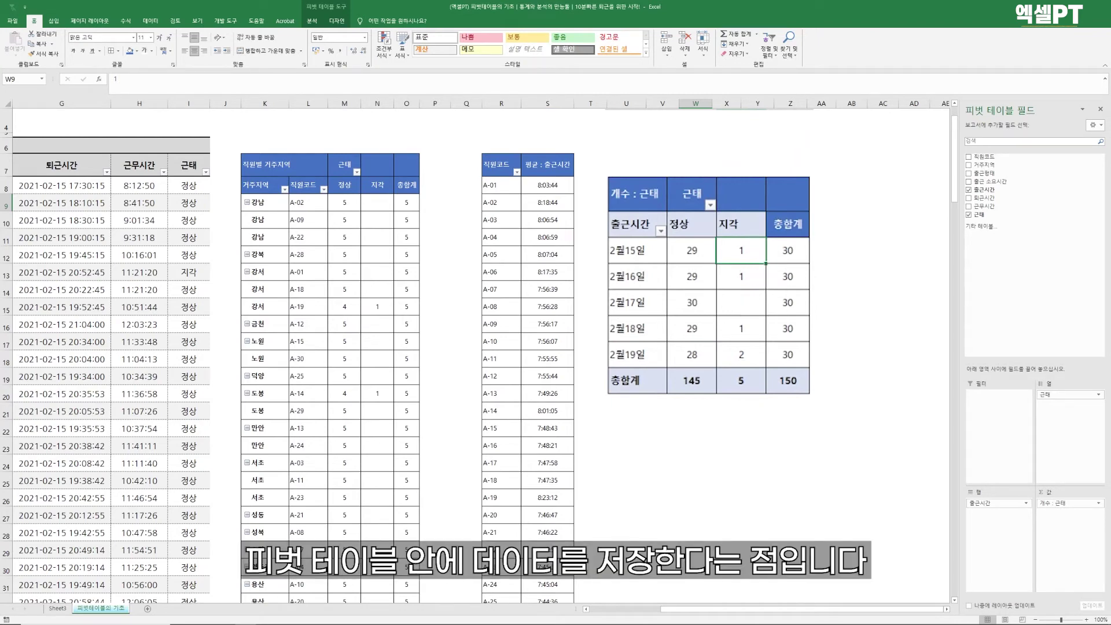
pyautogui.doubleClick(756, 255)
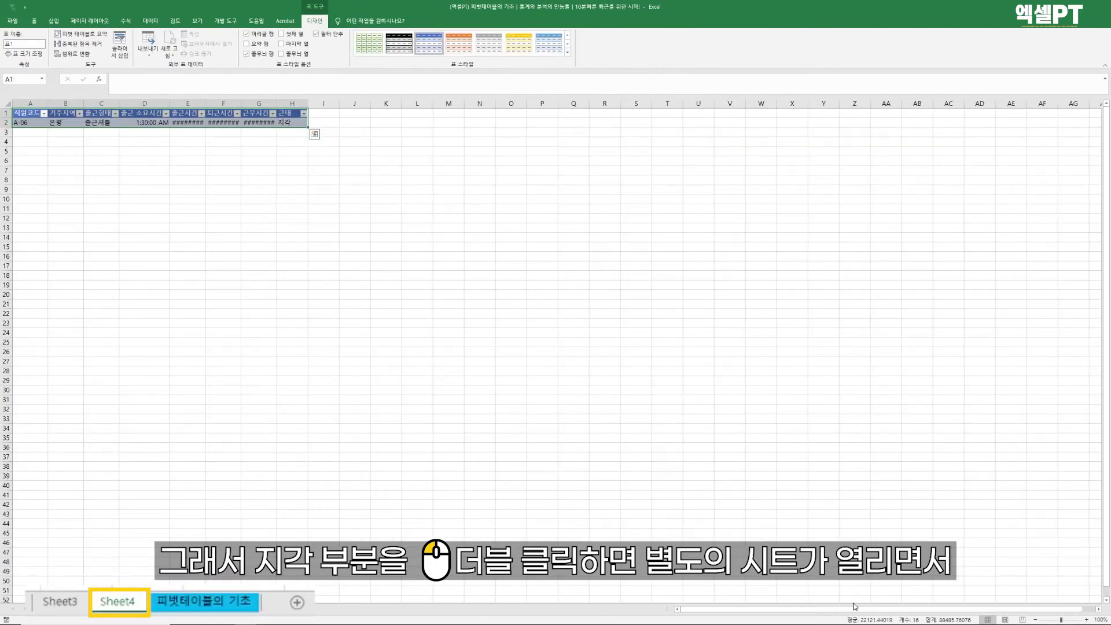
pyautogui.moveTo(30, 103); pyautogui.dragTo(457, 103)
pyautogui.doubleClick(252, 103)
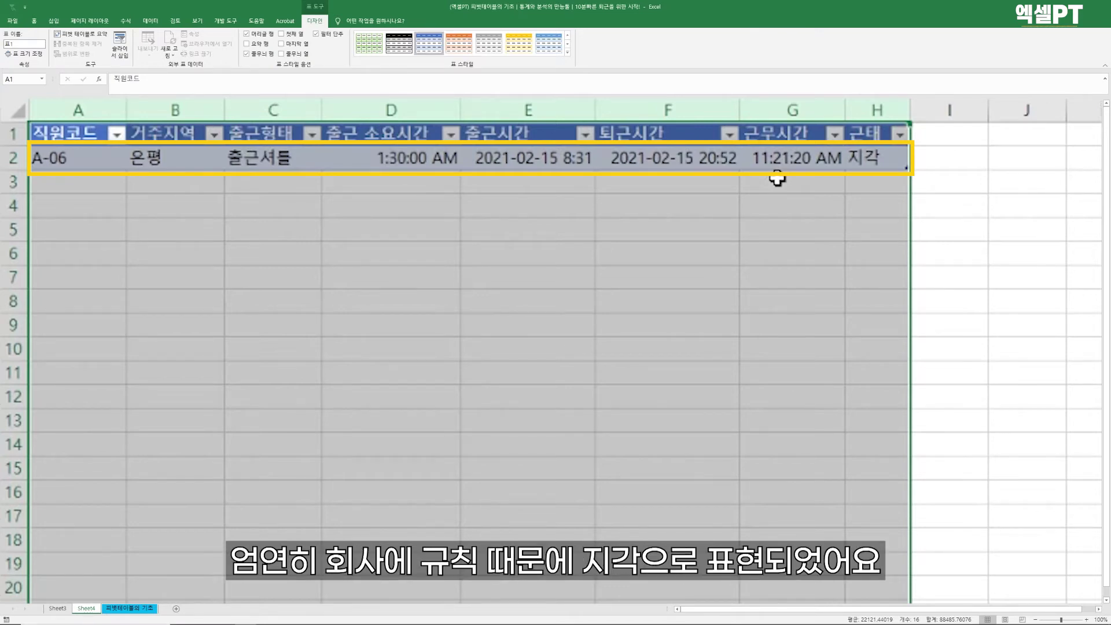
pyautogui.click(866, 163)
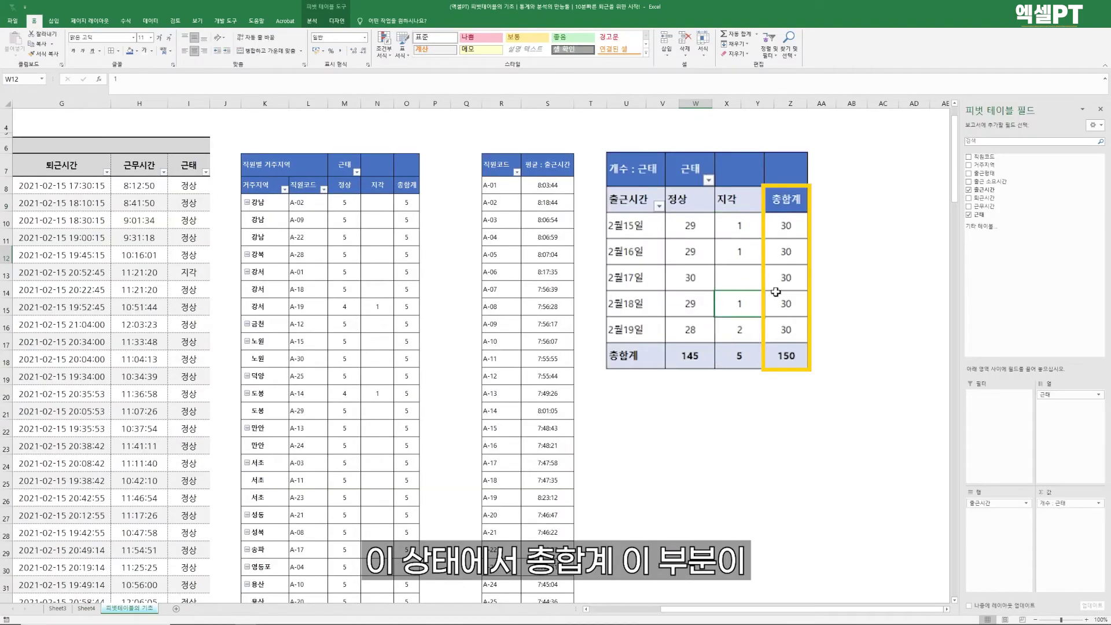
# Step: Turn off the third pivot table's grand totals for both rows and columns
pyautogui.moveTo(785, 199); pyautogui.dragTo(783, 356)
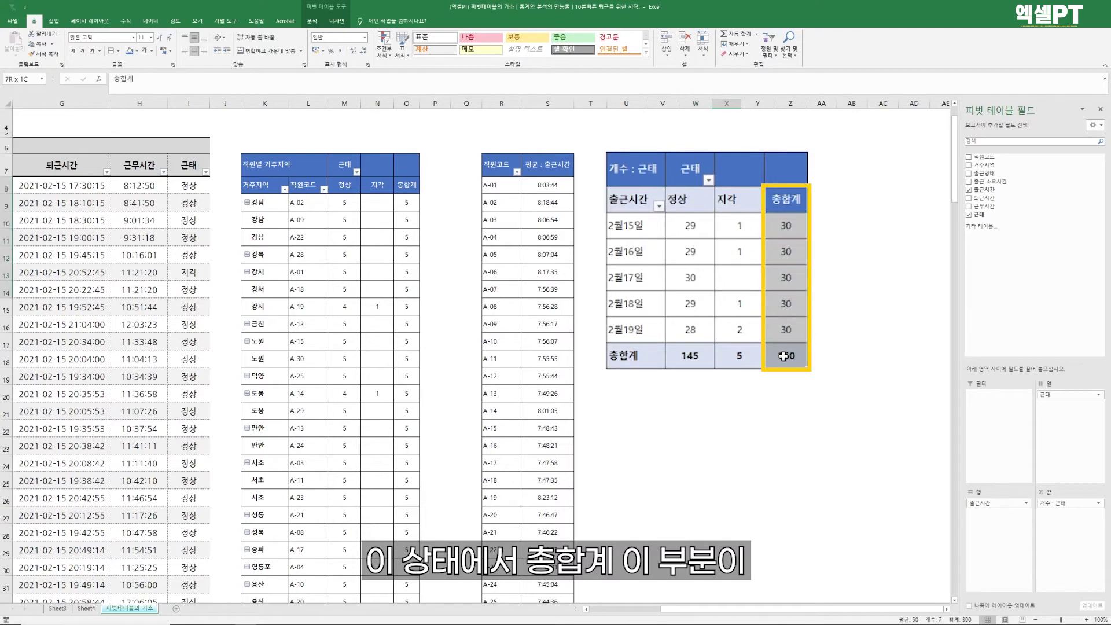
pyautogui.click(336, 21)
pyautogui.click(41, 79)
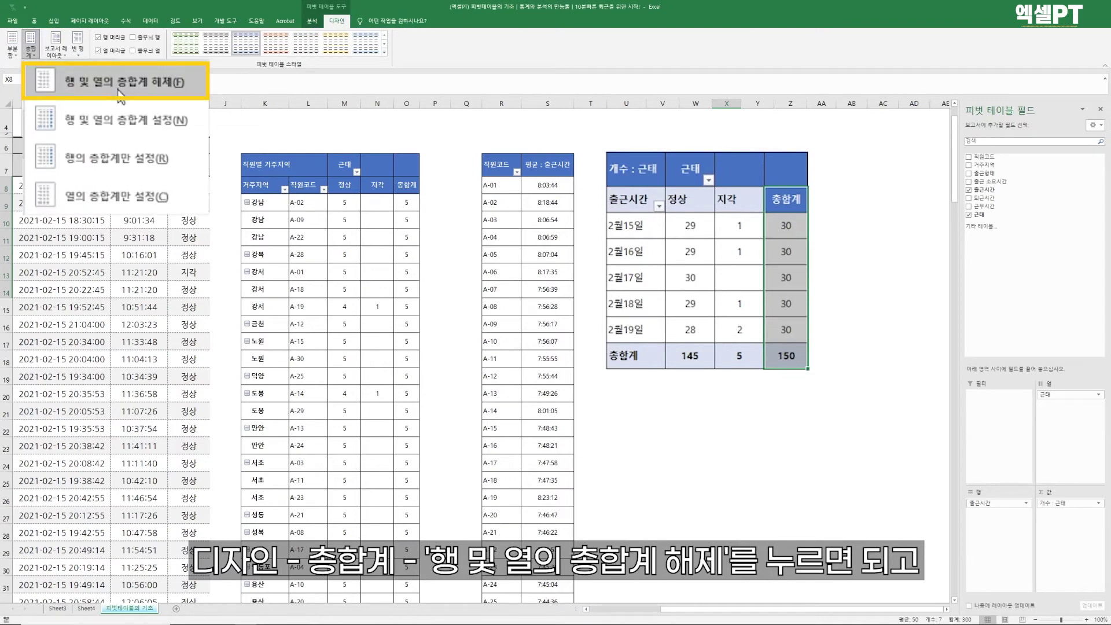
pyautogui.click(70, 77)
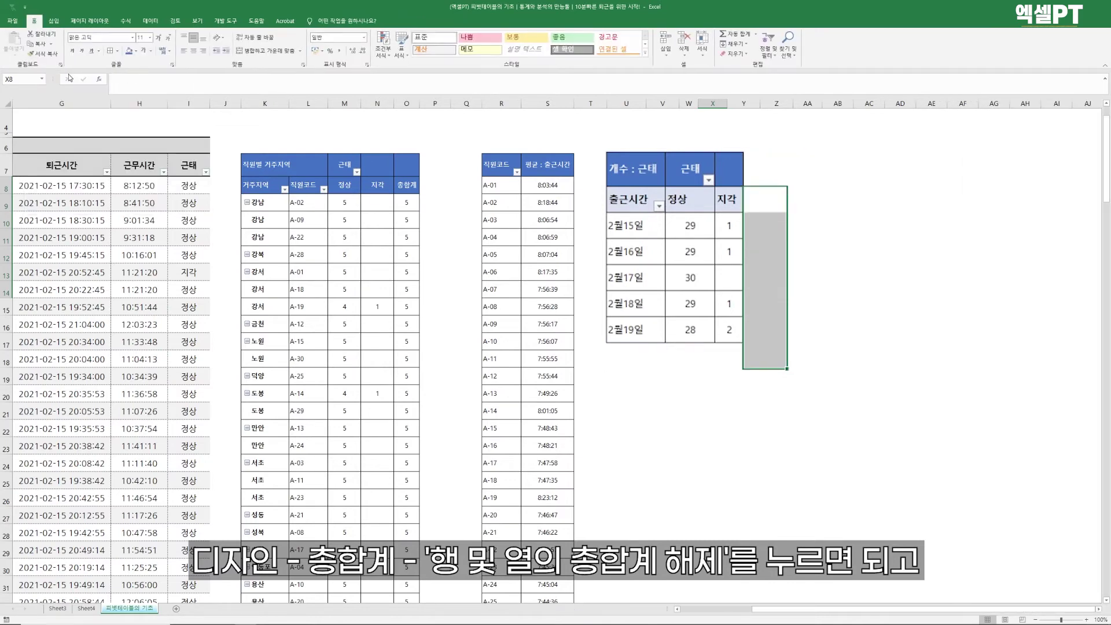
# Step: Turn on grand totals for columns only in the third pivot table
pyautogui.click(642, 218)
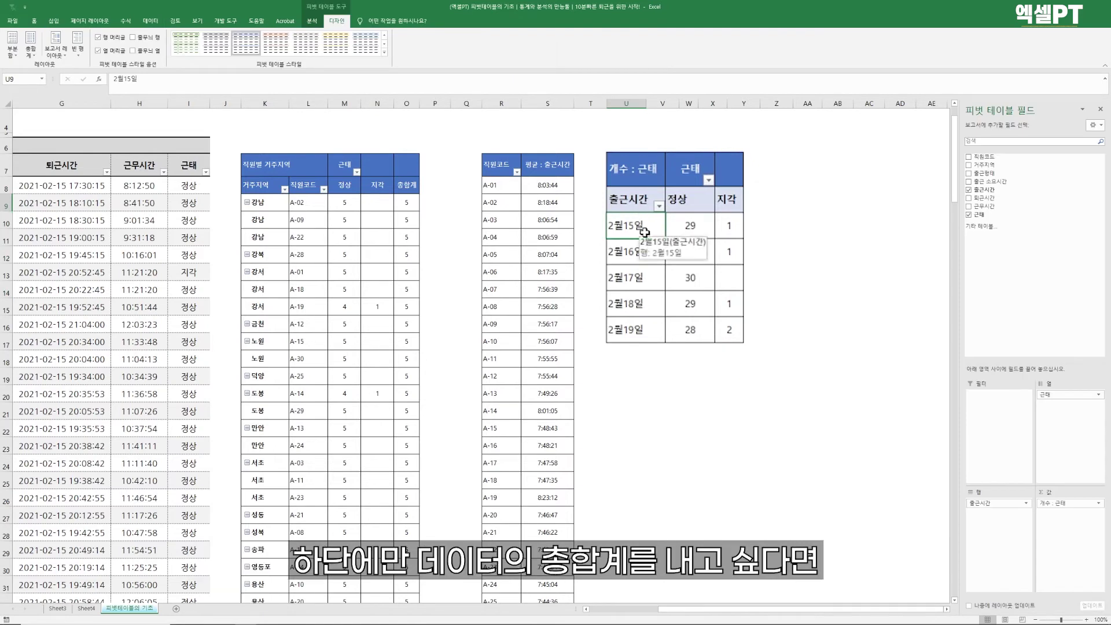
pyautogui.click(31, 55)
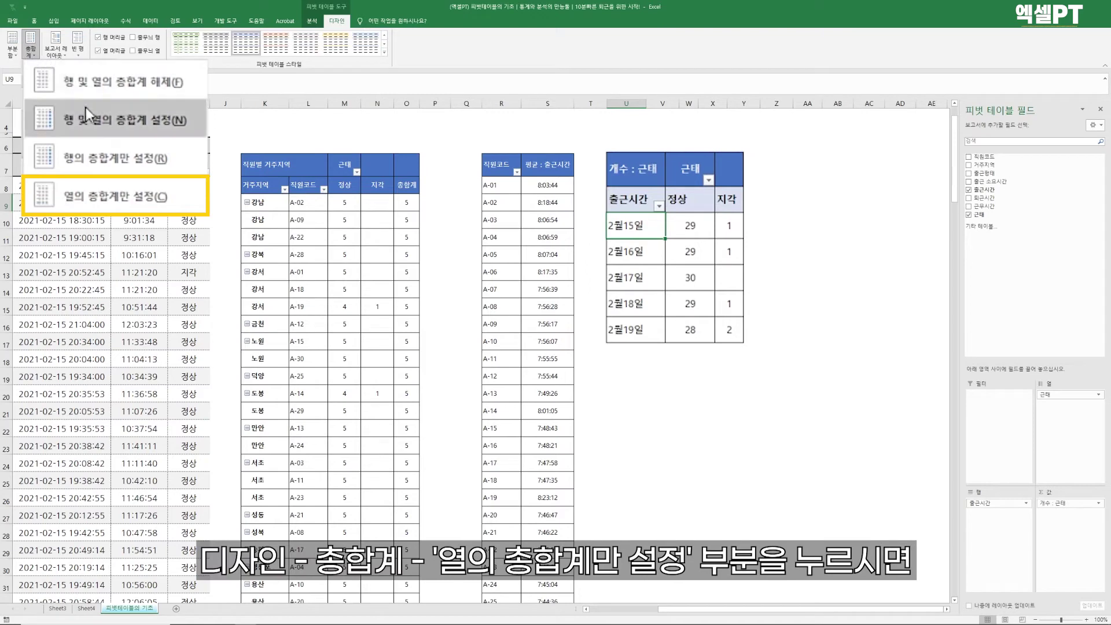
pyautogui.click(110, 197)
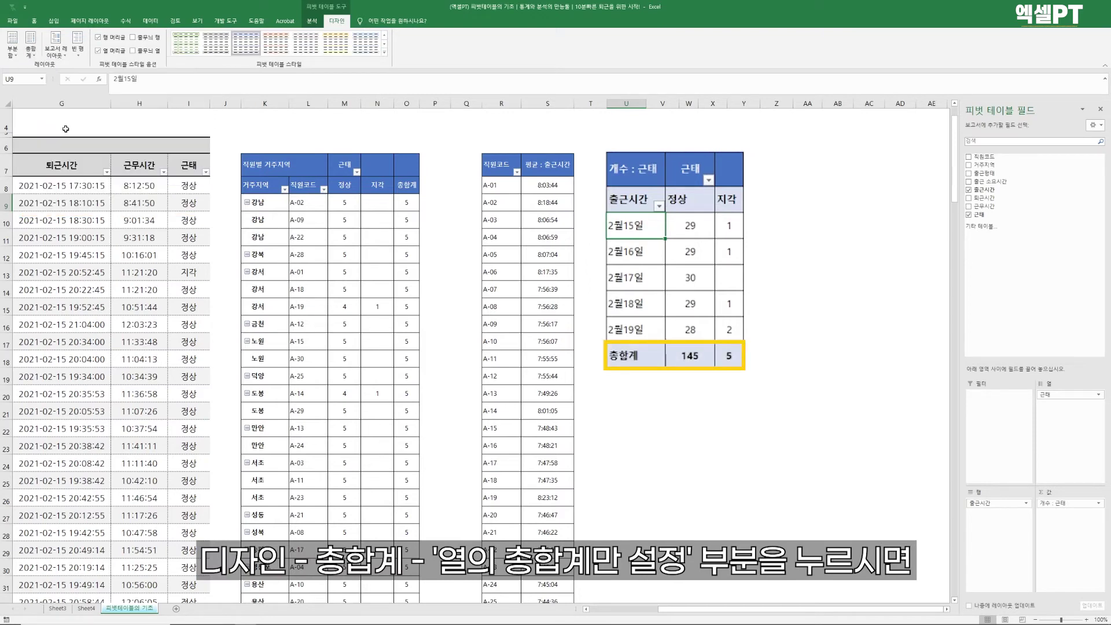
# Step: Switch the third pivot table to grand totals for rows only and select its 총합계 column
pyautogui.click(30, 47)
pyautogui.click(87, 158)
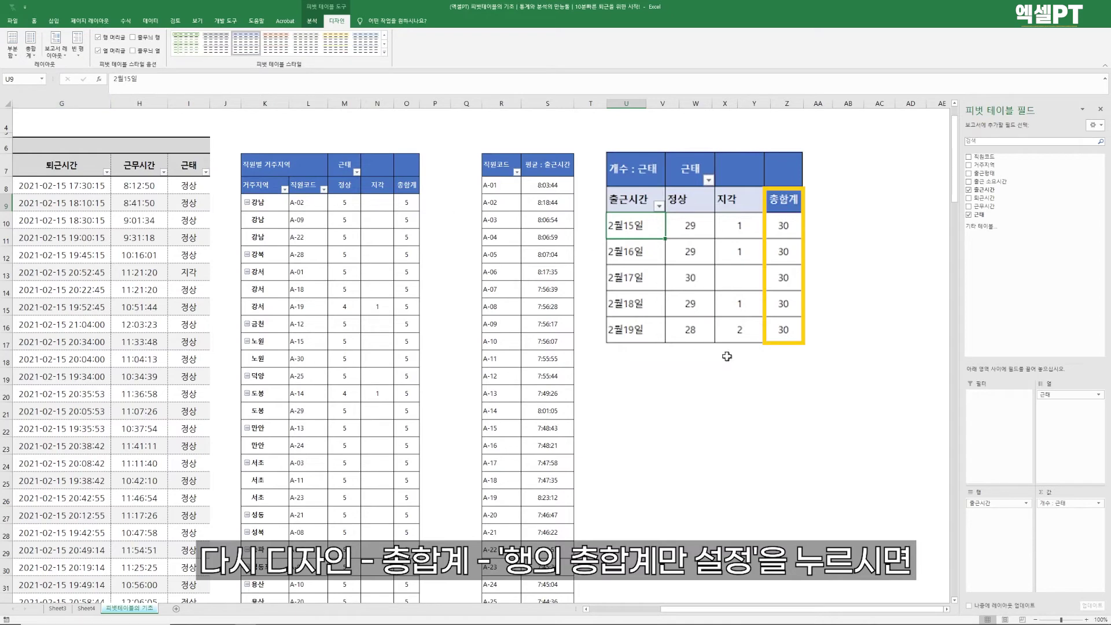
pyautogui.moveTo(783, 199); pyautogui.dragTo(789, 324)
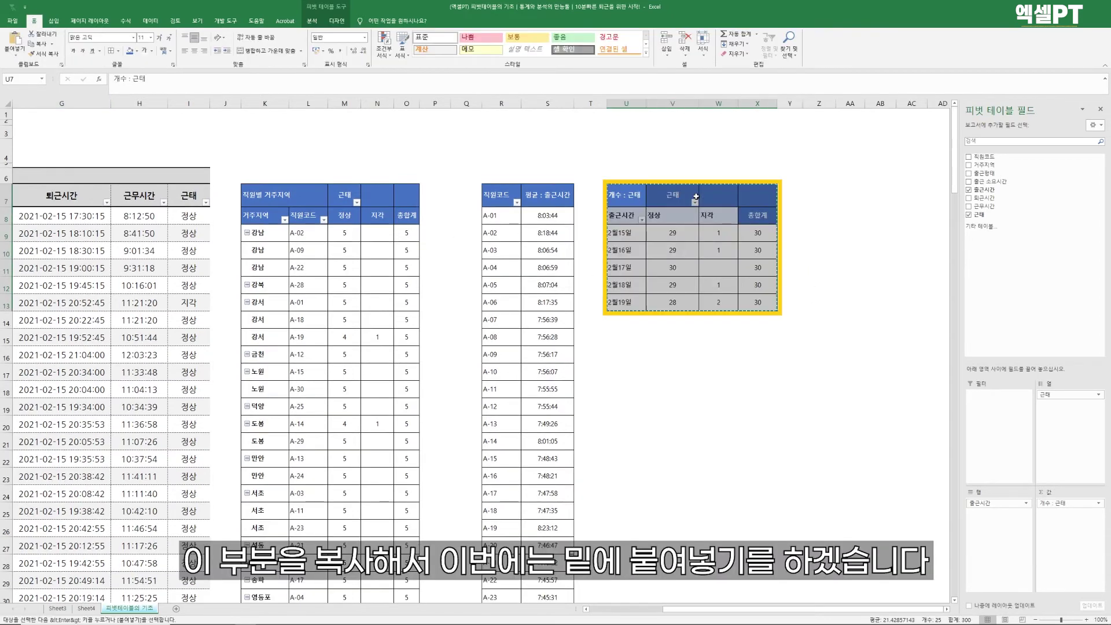
# Step: Paste a copy of the third pivot table below it at cell U15
pyautogui.click(620, 338)
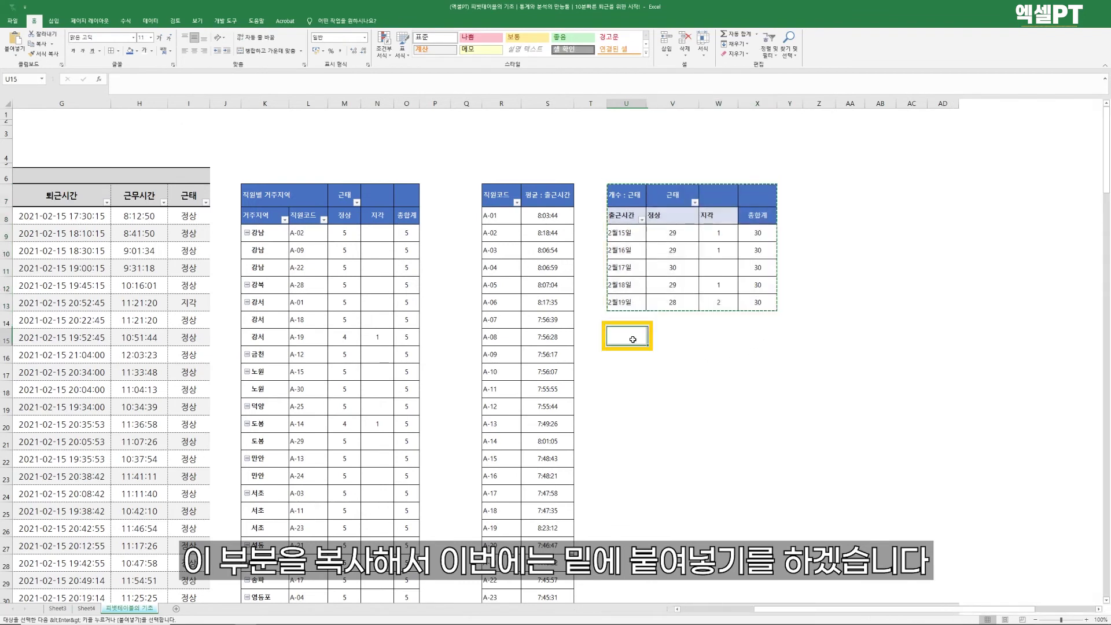
pyautogui.hotkey('ctrl', 'v')
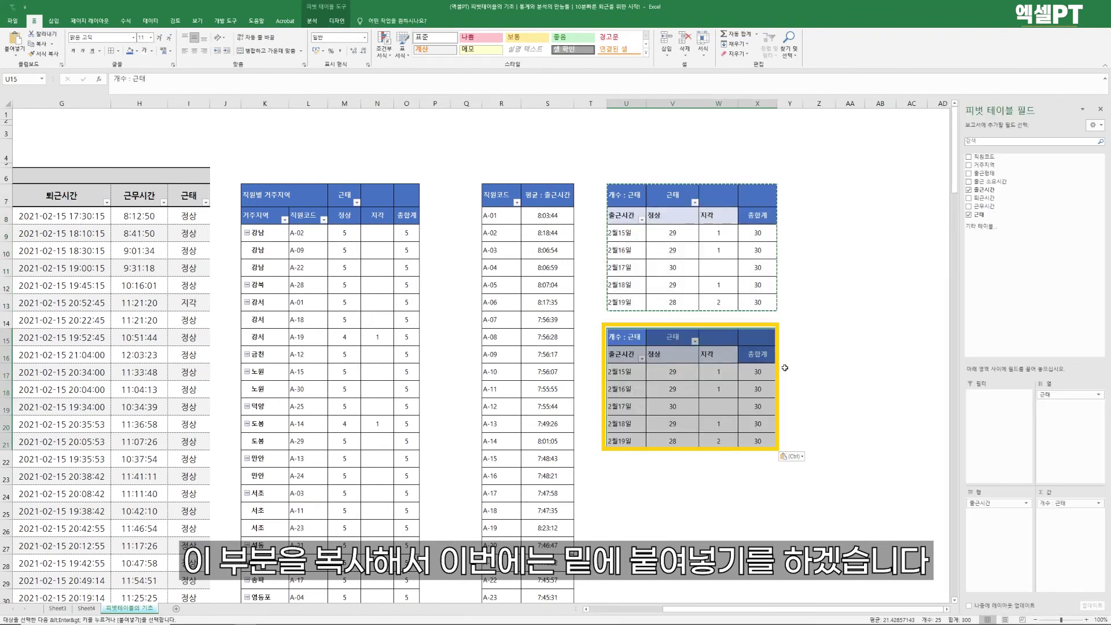
# Step: Rearrange the copied pivot table with 직원코드 as rows and 근무시간 as values, removing 출근시간 and 근태
pyautogui.click(619, 371)
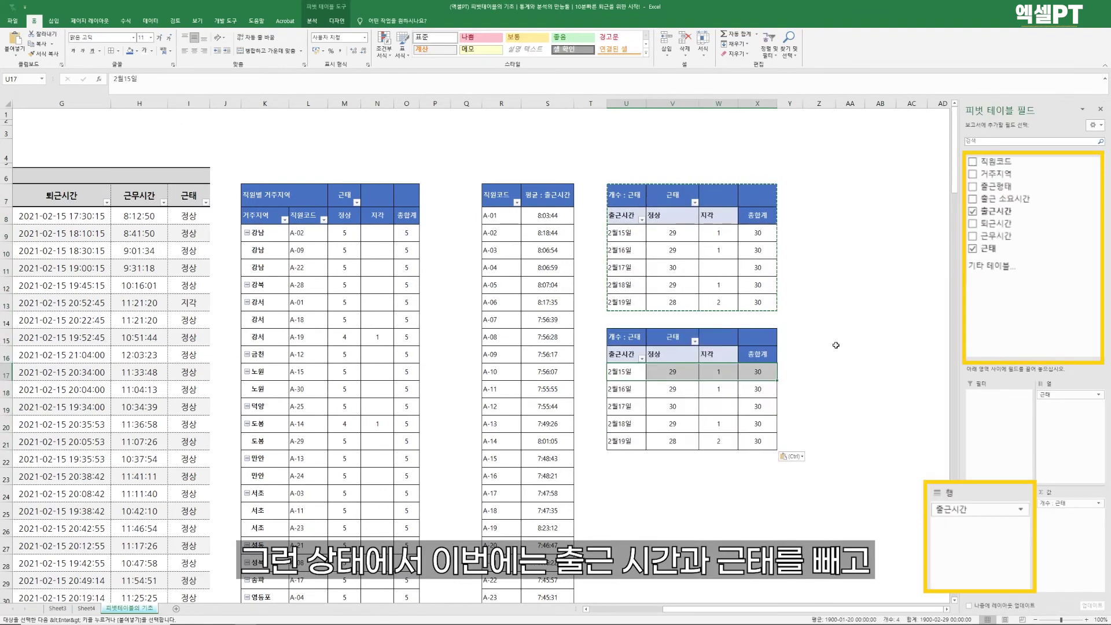
pyautogui.click(973, 211)
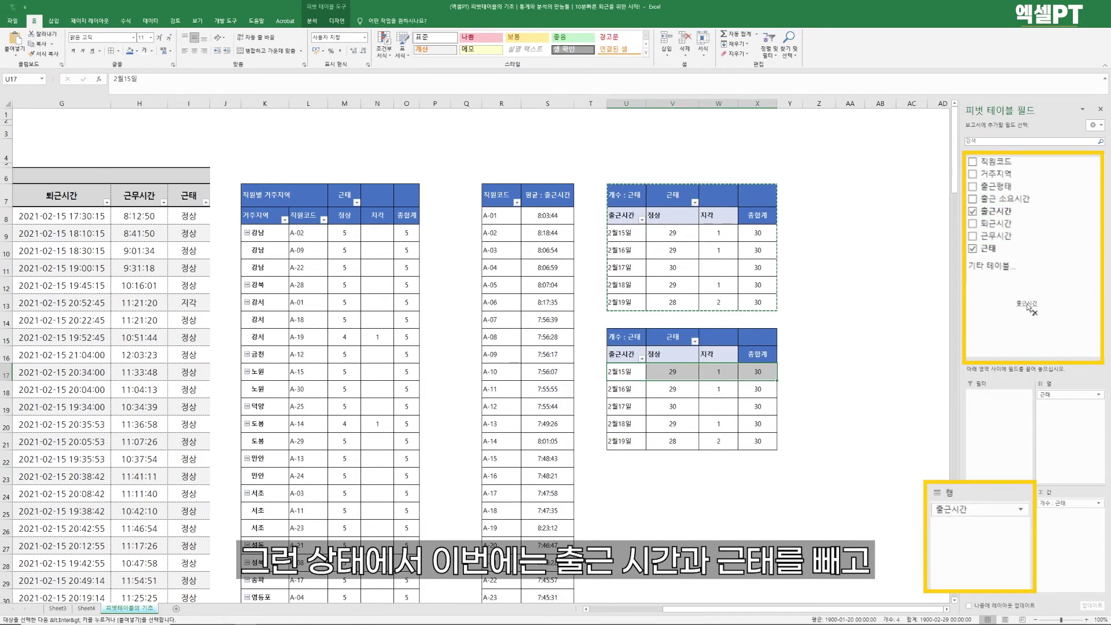
pyautogui.moveTo(1042, 510); pyautogui.dragTo(1001, 544)
pyautogui.moveTo(1010, 235); pyautogui.dragTo(1032, 532)
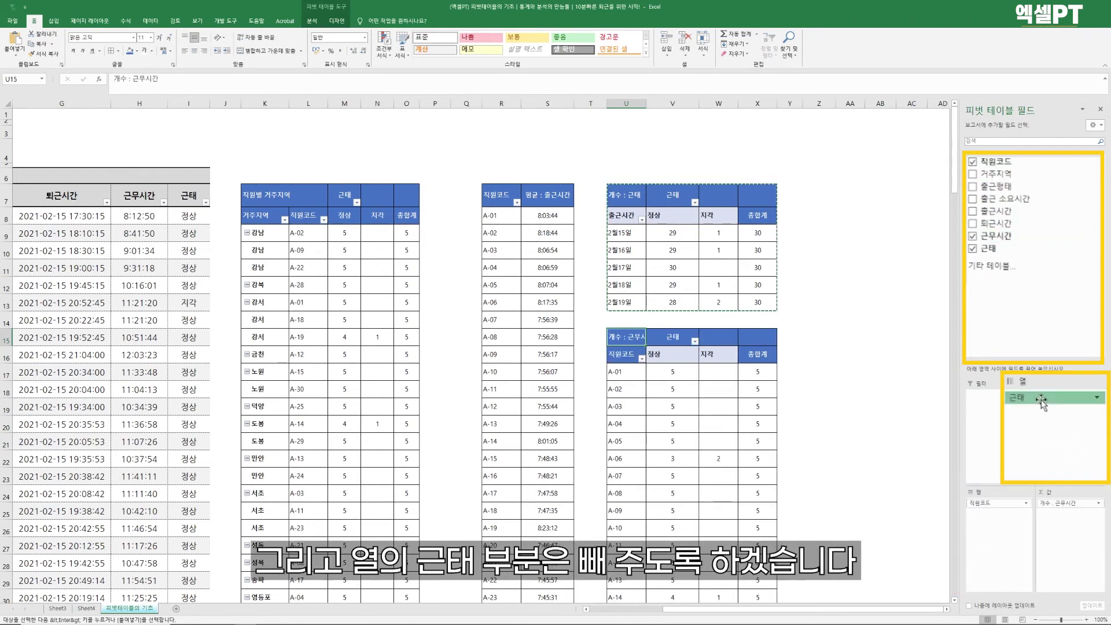
pyautogui.moveTo(1042, 401); pyautogui.dragTo(1034, 290)
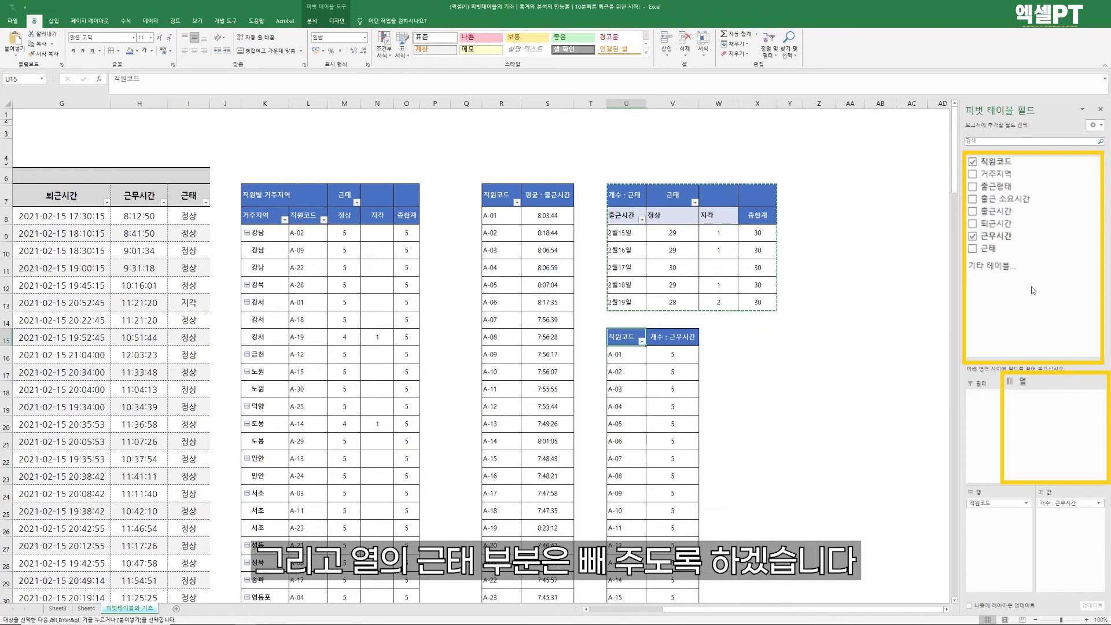
# Step: Summarize 근무시간 in the fourth pivot table by average (평균) and give it the custom number format h:mm:ss
pyautogui.click(1099, 503)
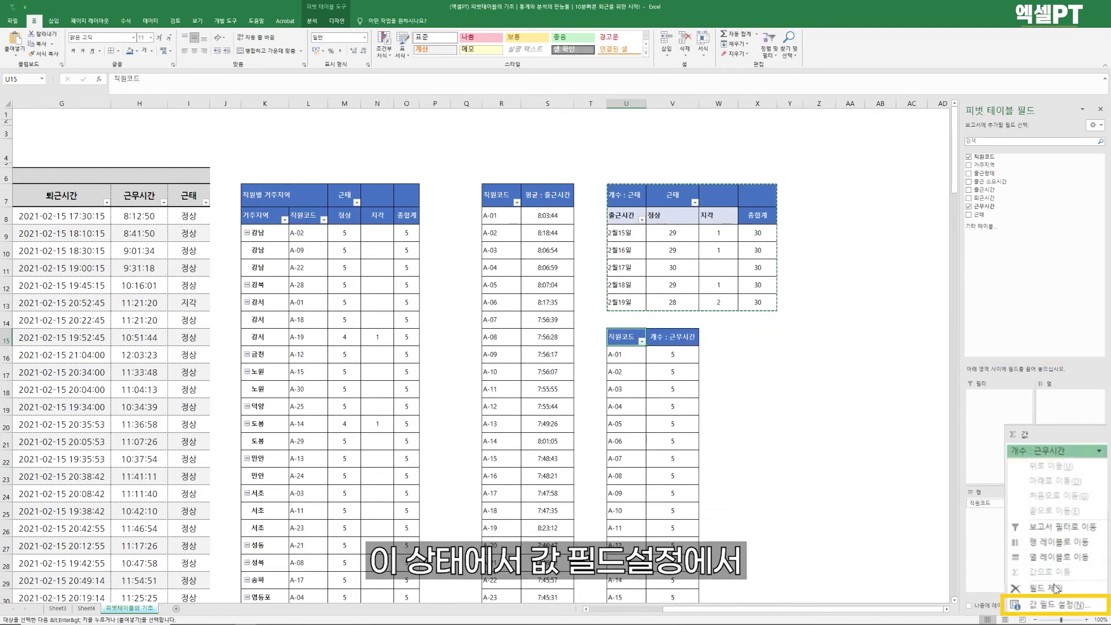
pyautogui.click(1051, 605)
pyautogui.click(345, 297)
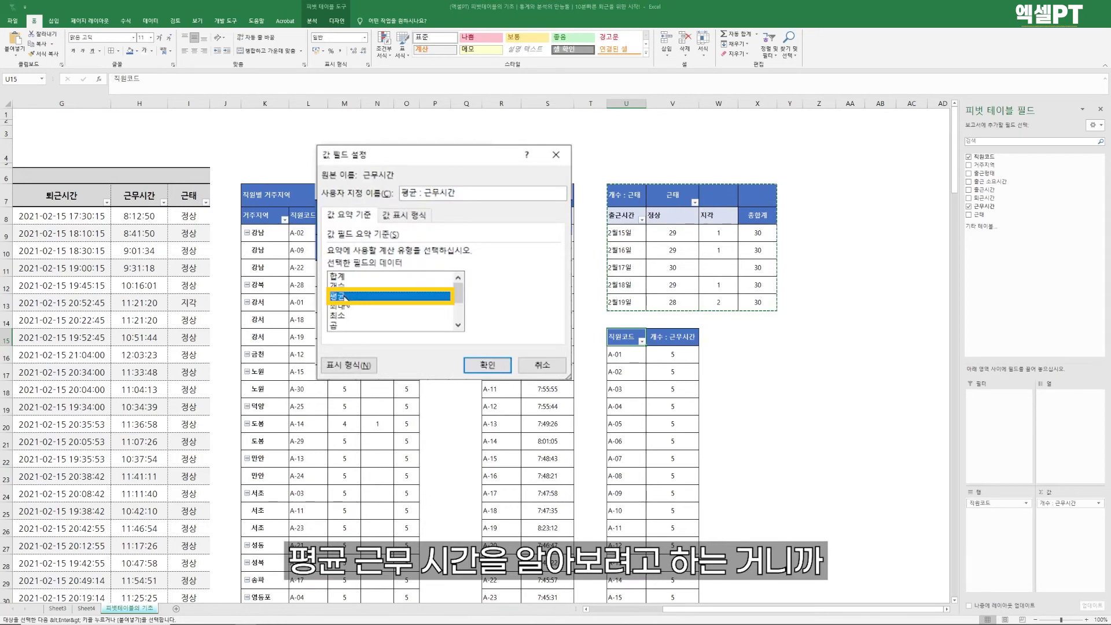
pyautogui.click(360, 365)
pyautogui.click(327, 280)
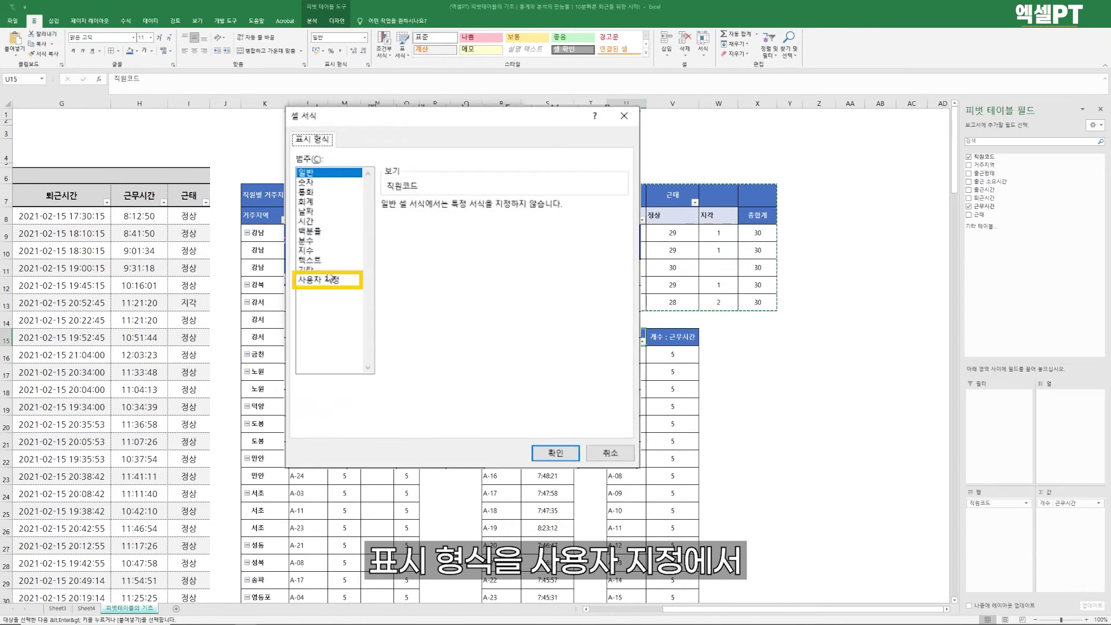
pyautogui.moveTo(625, 256); pyautogui.dragTo(625, 307)
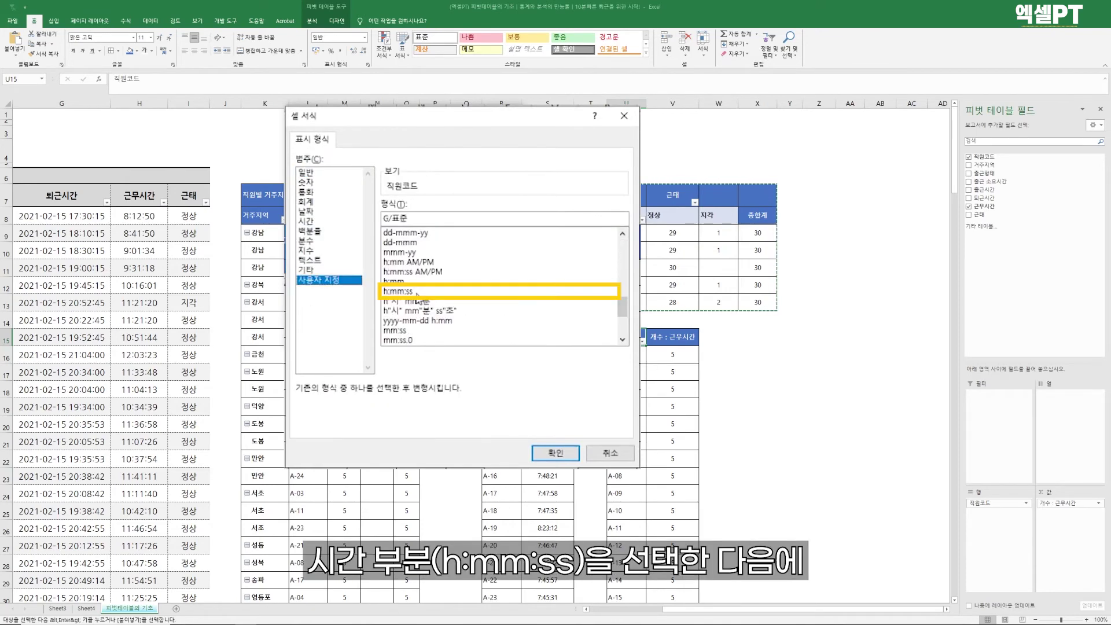
pyautogui.click(405, 291)
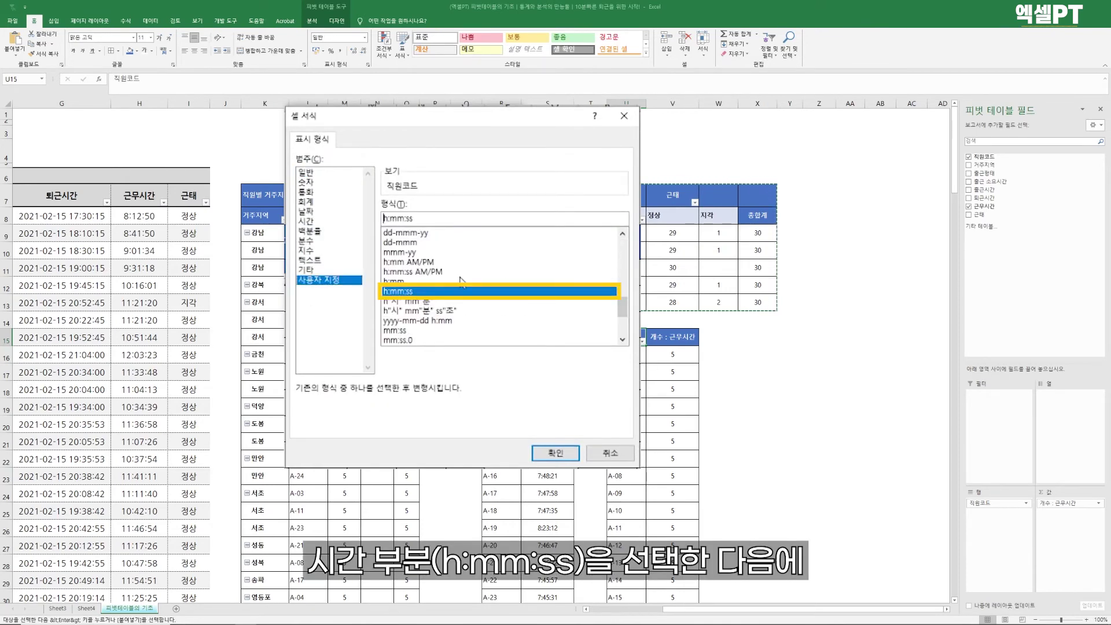
pyautogui.click(556, 453)
pyautogui.click(441, 296)
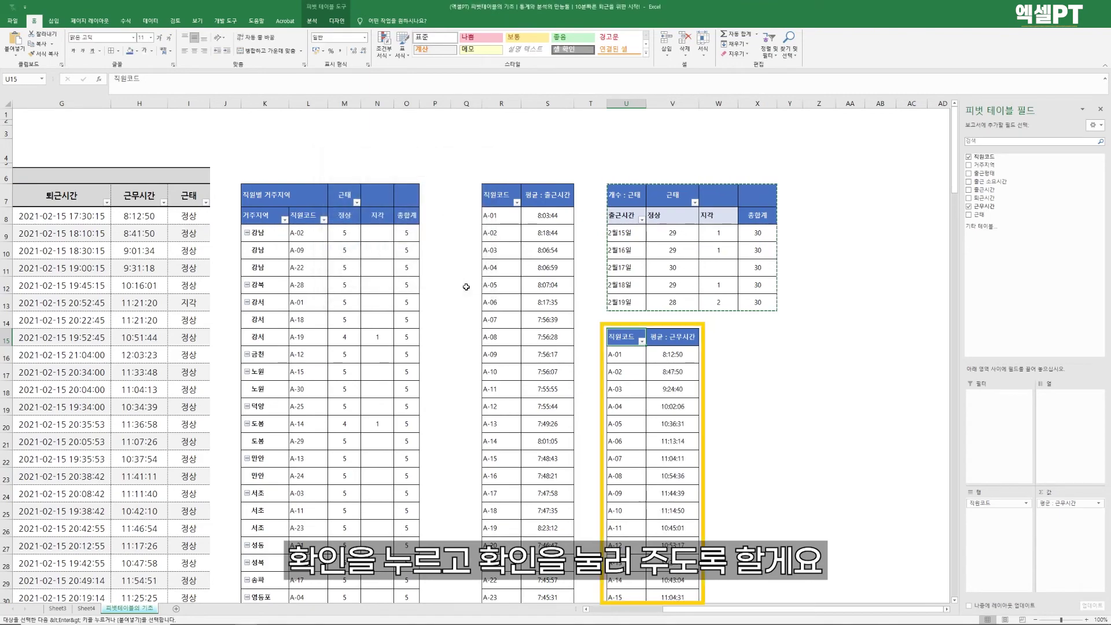
# Step: Turn on grand totals for both rows and columns in the fourth pivot table
pyautogui.scroll(-3, 774, 370)
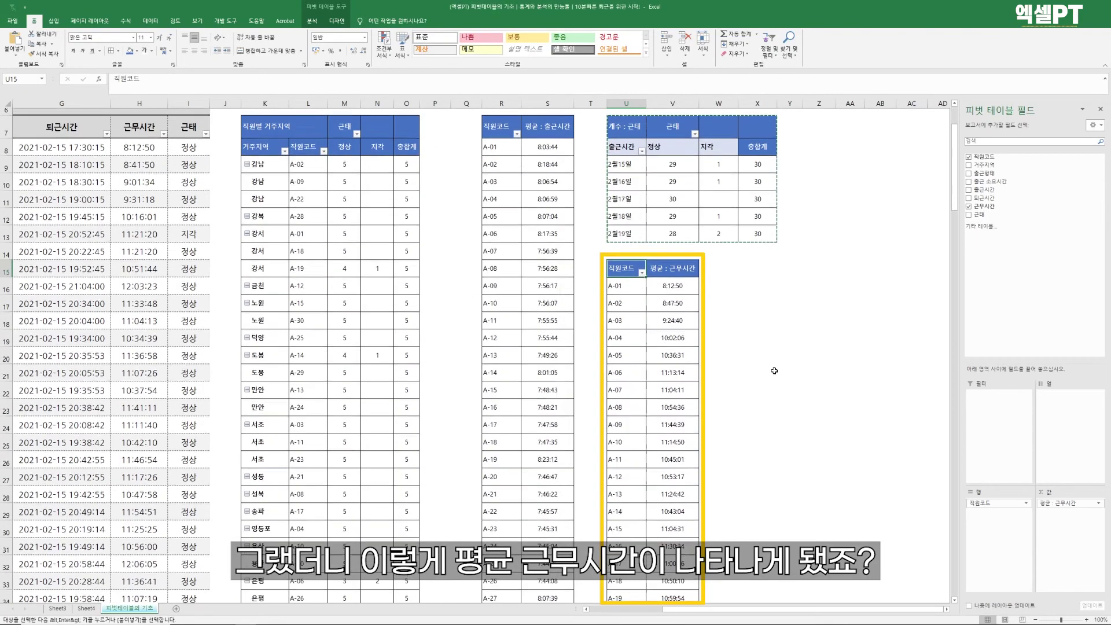
pyautogui.scroll(-3, 666, 223)
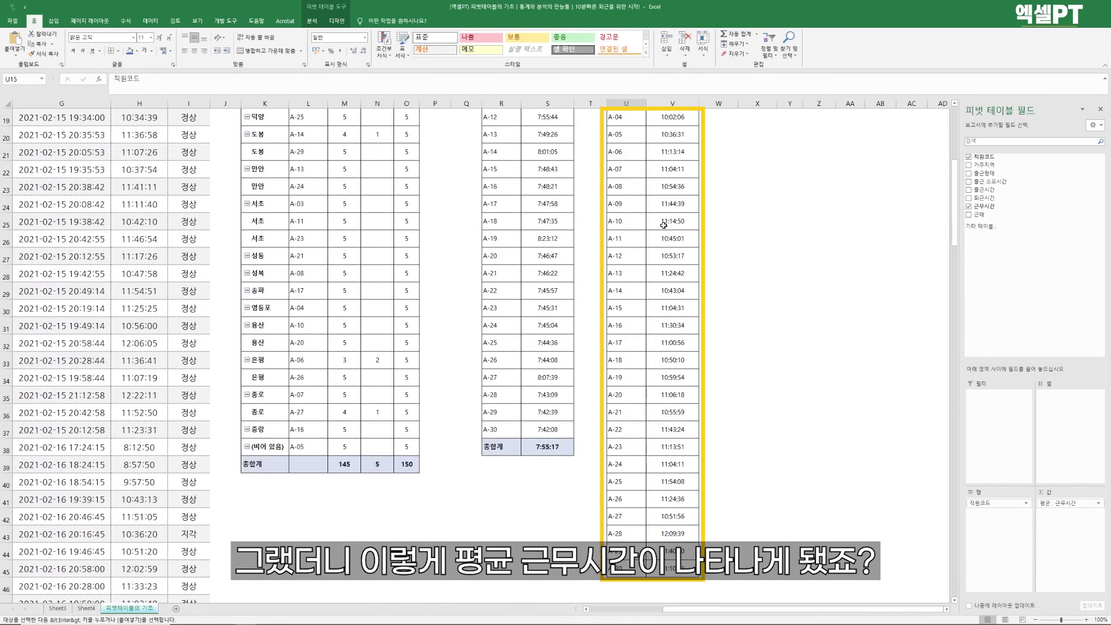
pyautogui.scroll(5, 664, 224)
pyautogui.click(671, 324)
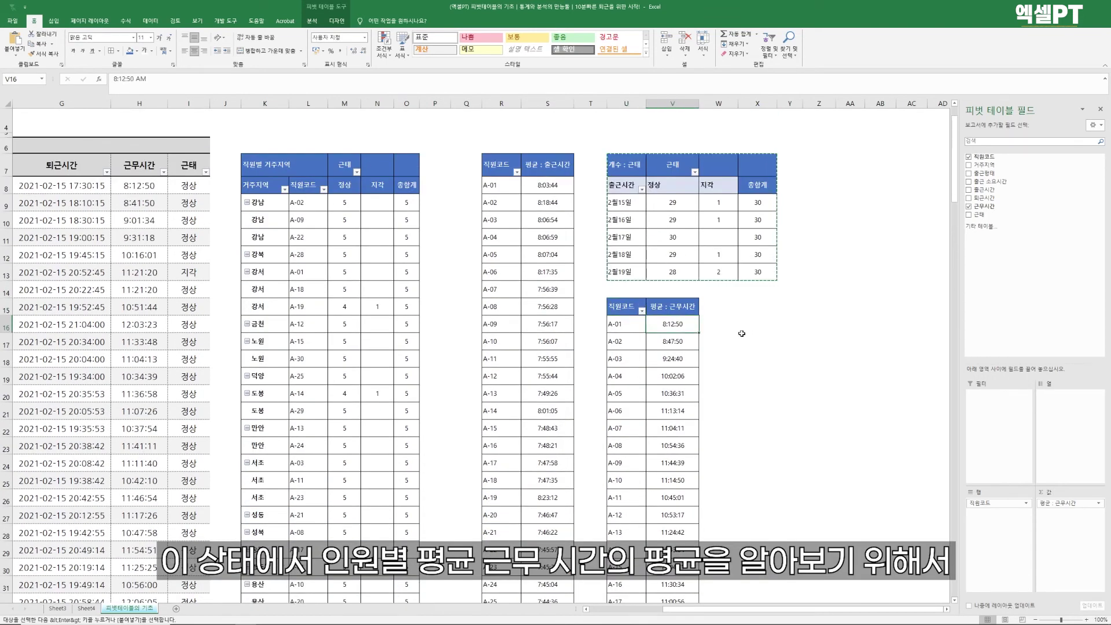
pyautogui.click(27, 54)
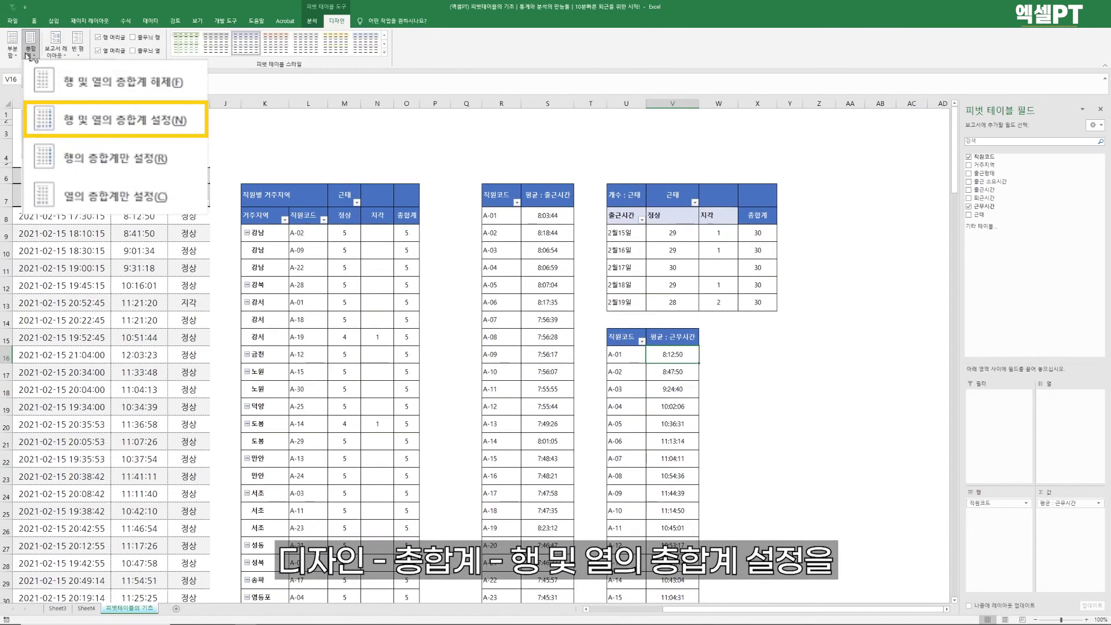
pyautogui.click(94, 128)
pyautogui.scroll(-6, 657, 426)
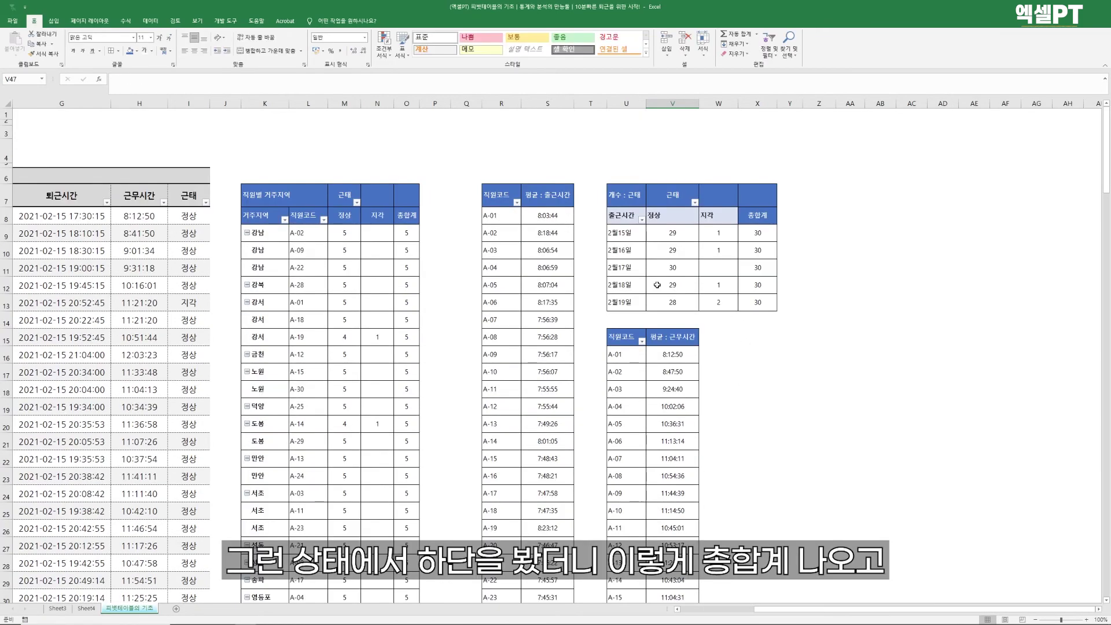
pyautogui.scroll(-10, 657, 285)
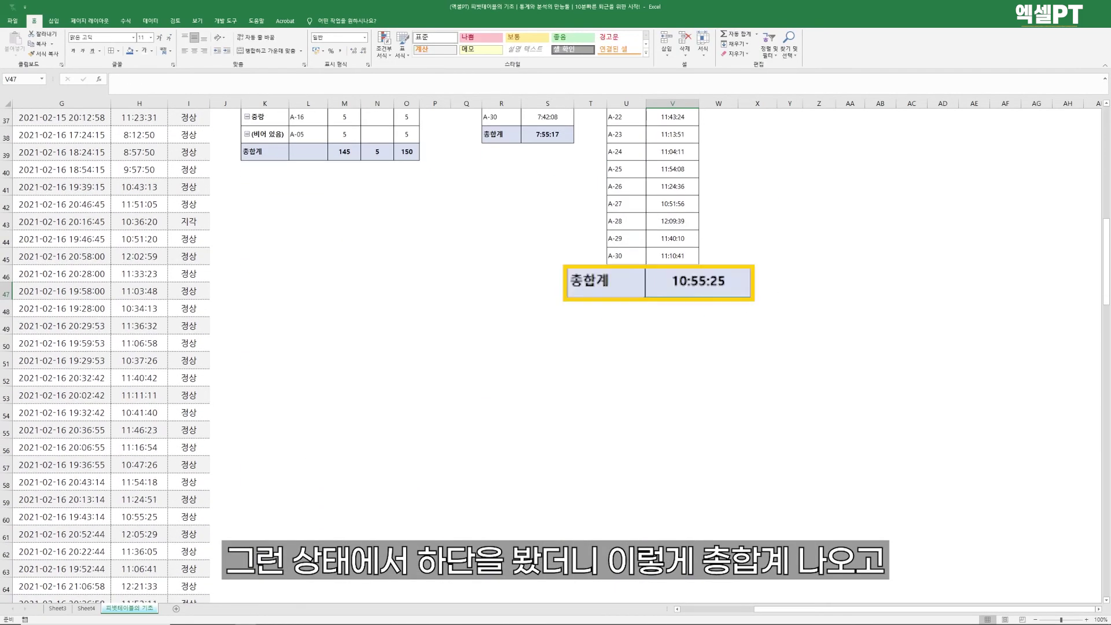
# Step: Compare the fourth pivot table's 총합계 value with the average working times of the last employees listed above it
pyautogui.click(672, 278)
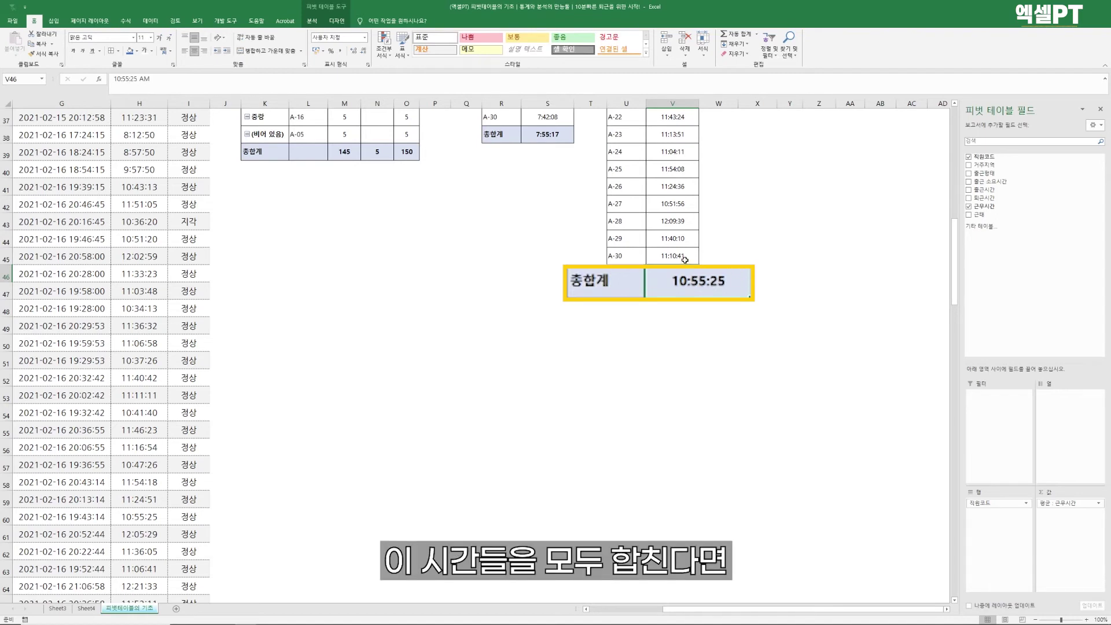
pyautogui.moveTo(682, 258); pyautogui.dragTo(680, 168)
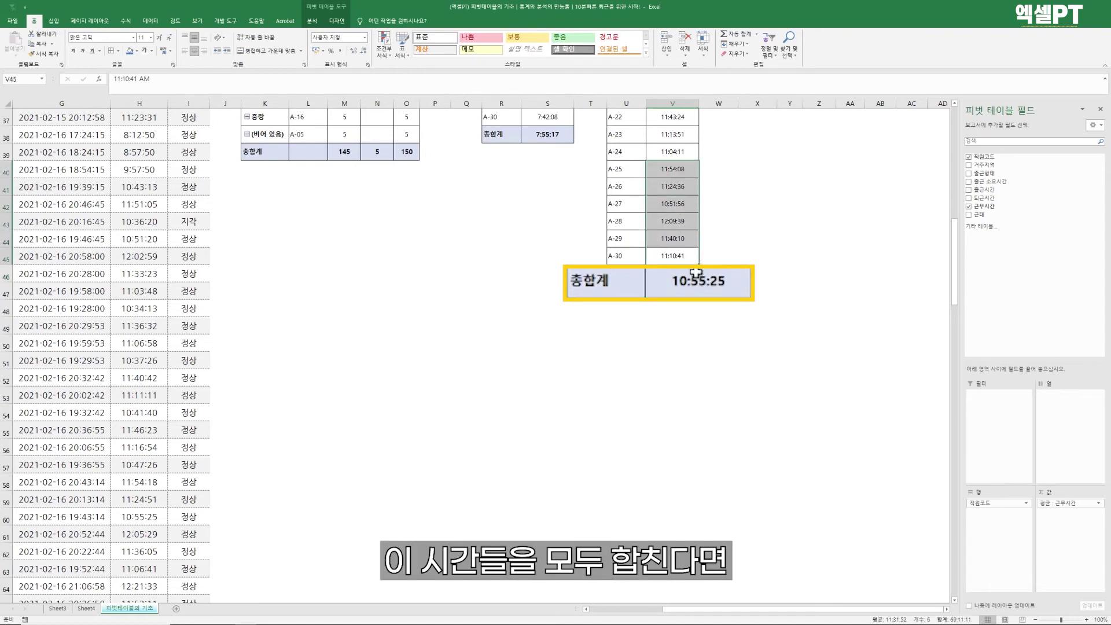
pyautogui.click(703, 290)
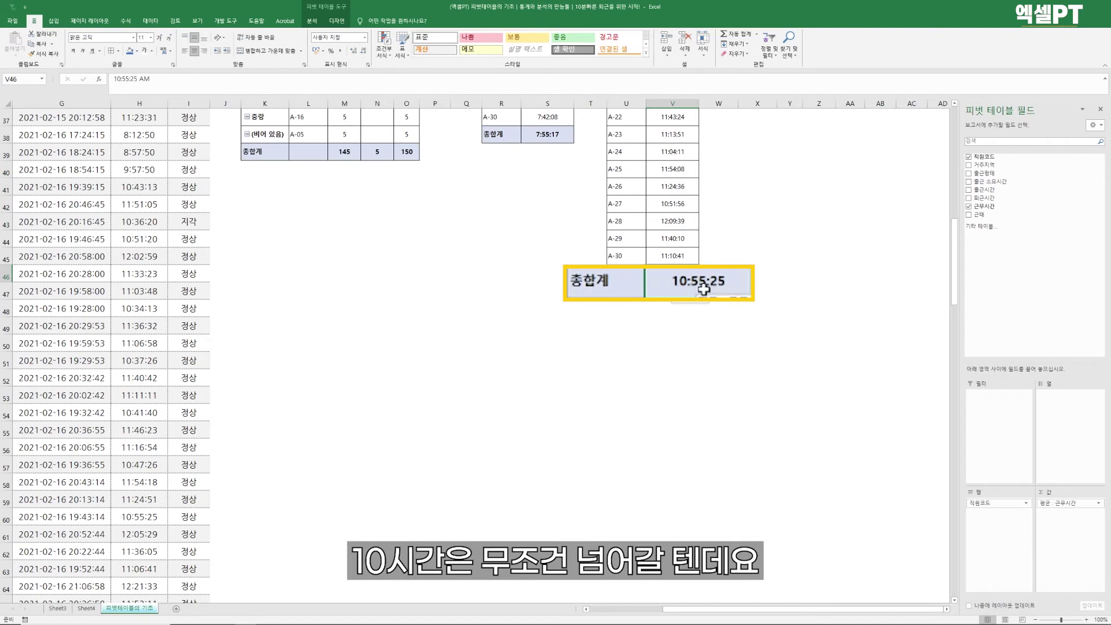
pyautogui.click(683, 253)
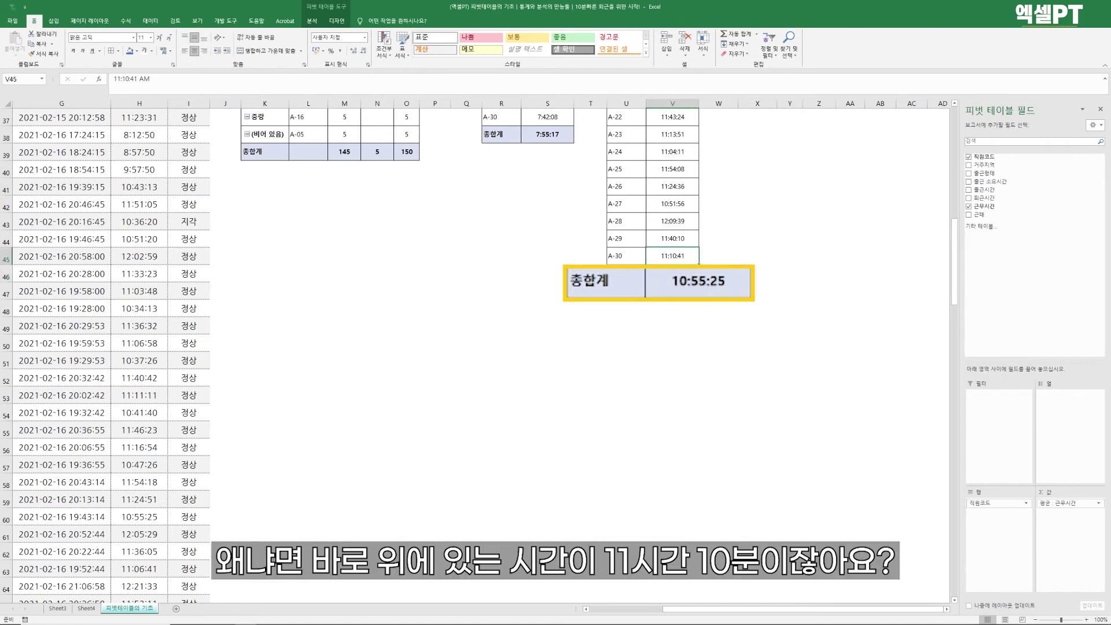
pyautogui.moveTo(590, 282); pyautogui.dragTo(654, 295)
pyautogui.click(654, 292)
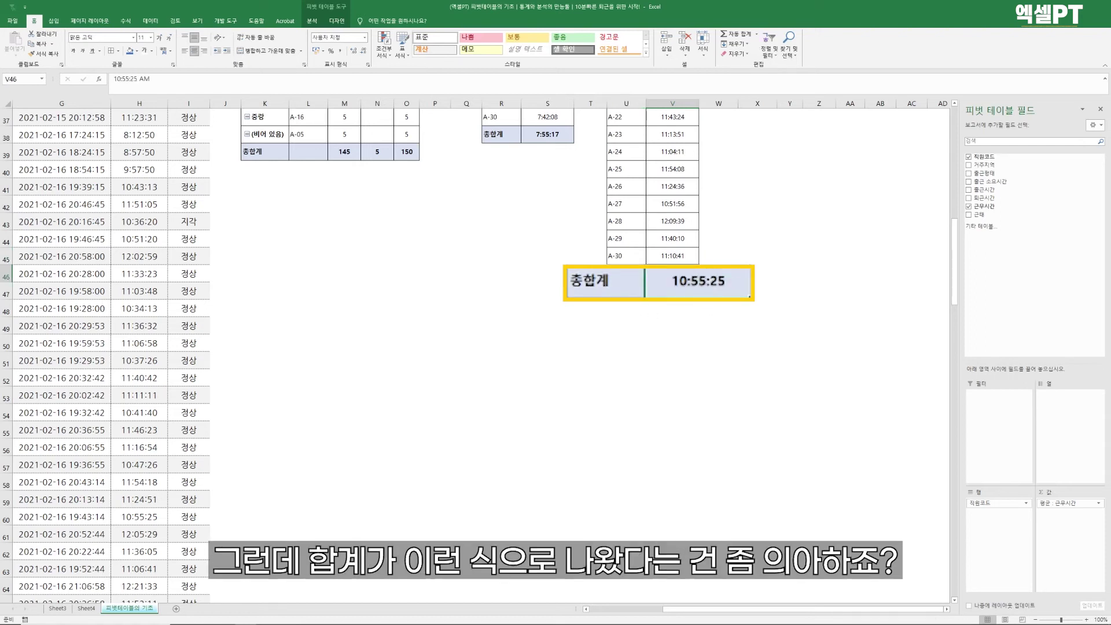
pyautogui.click(337, 21)
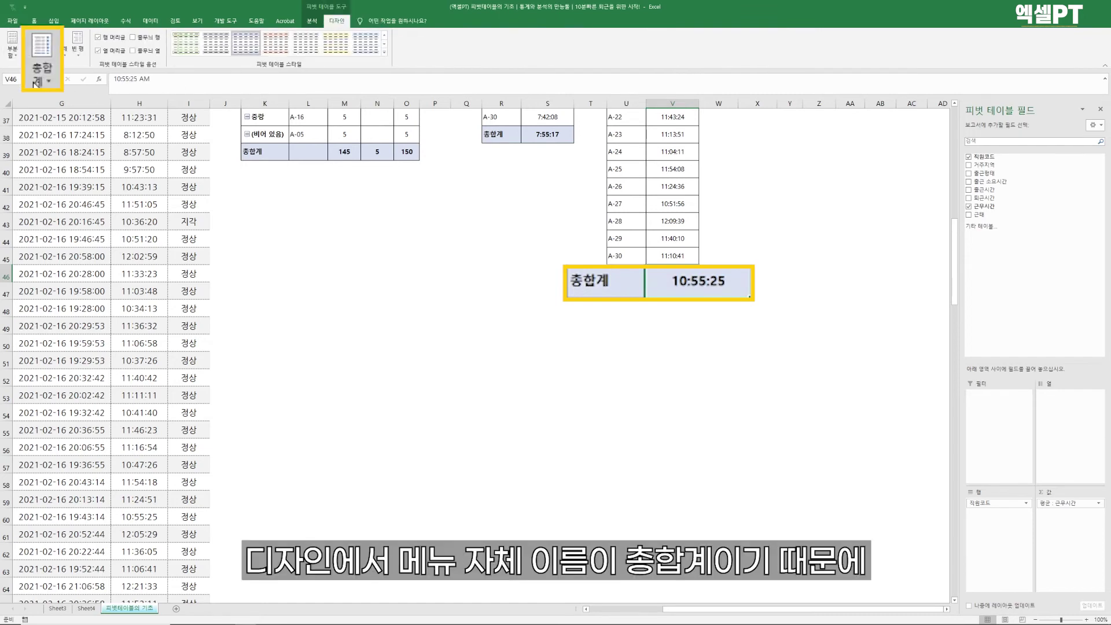
# Step: Rename the fourth pivot table's 총합계 row label in cell U46 to 평균
pyautogui.click(615, 288)
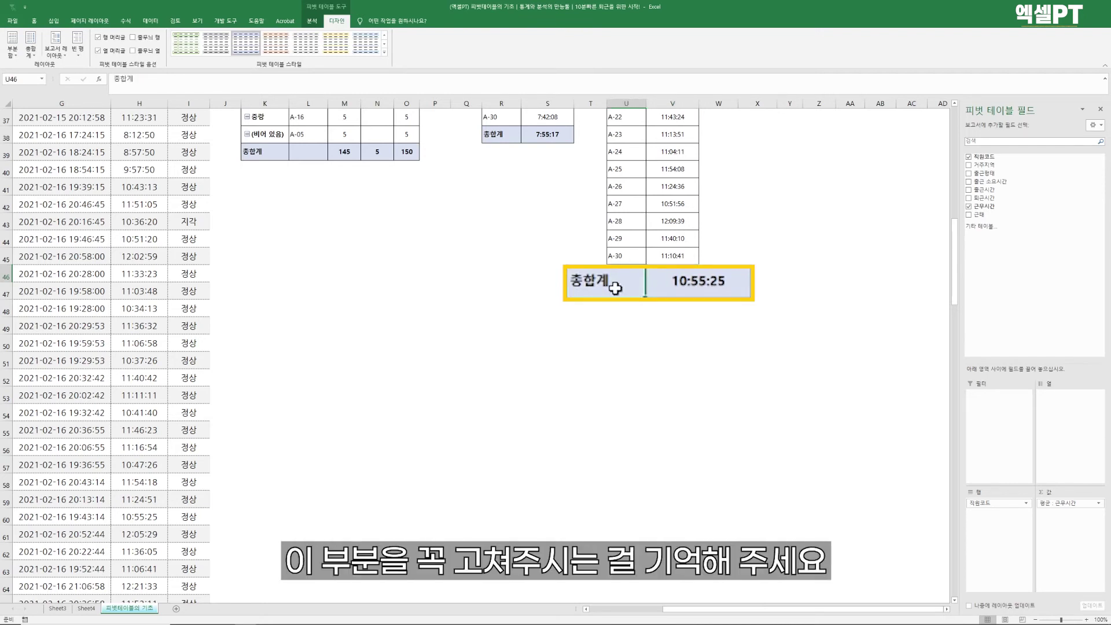
pyautogui.write('평균')
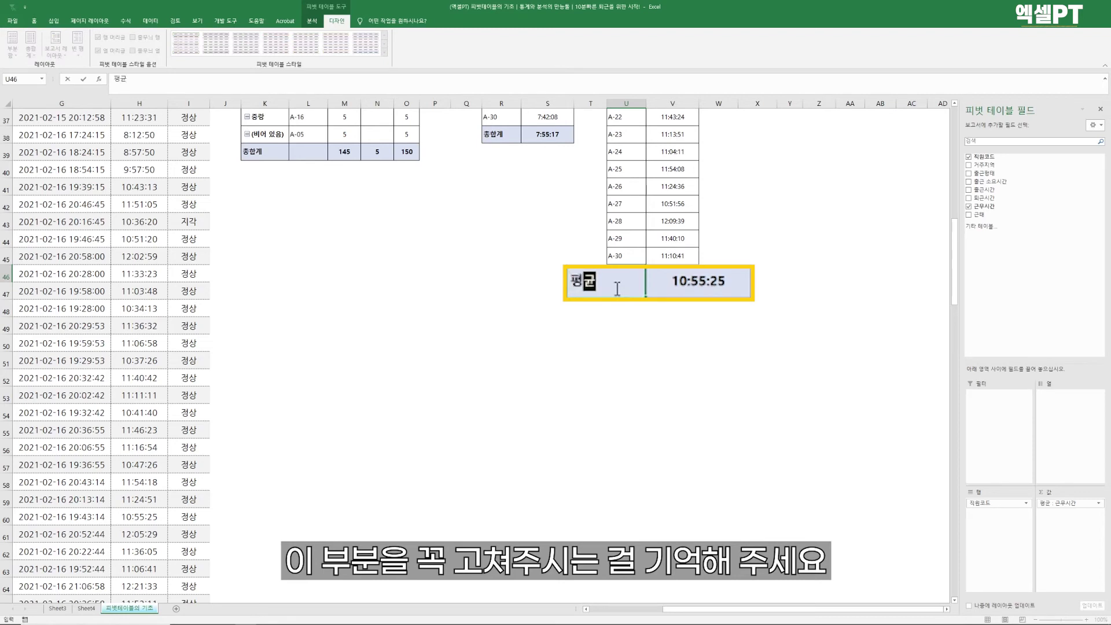
pyautogui.press('Return')
pyautogui.click(616, 288)
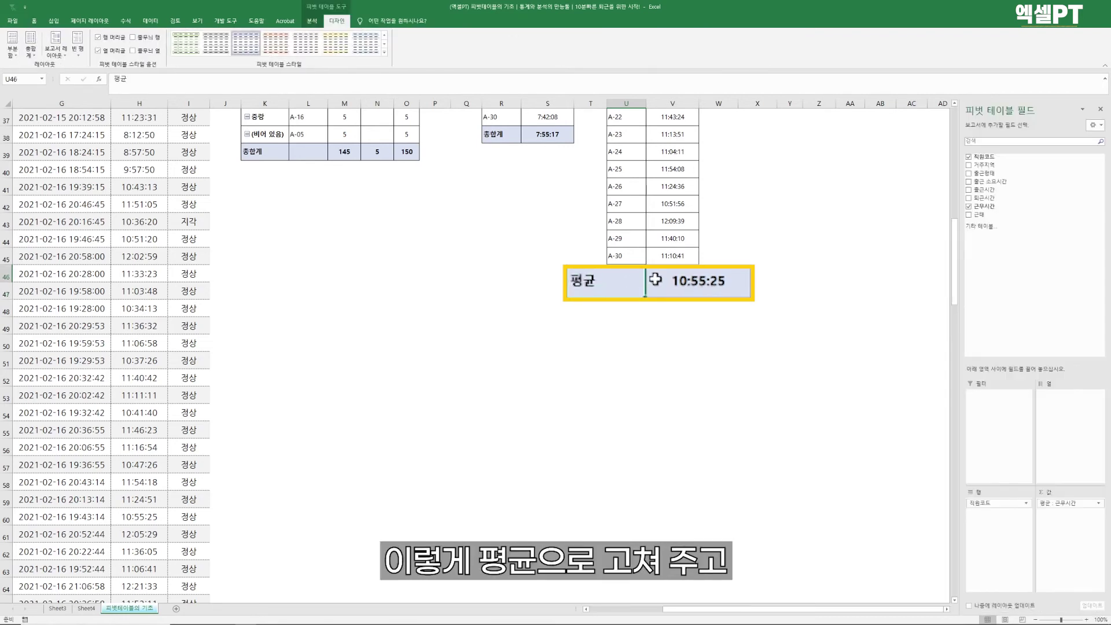
# Step: Check the 평균 value in V46 against the average of the selected employee values in V16:V45
pyautogui.click(728, 283)
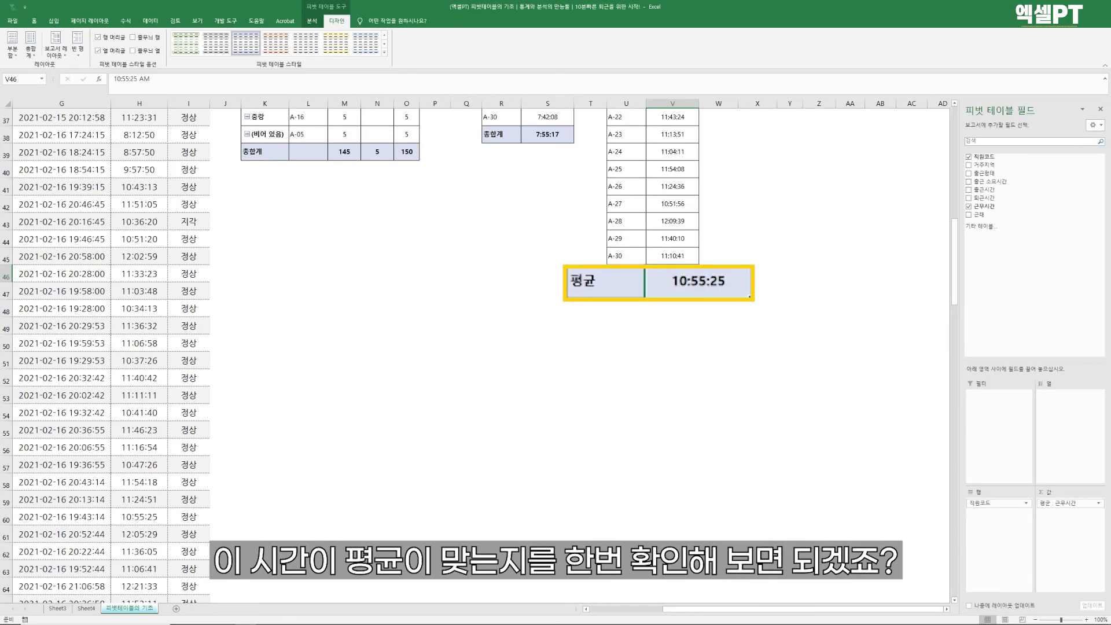
pyautogui.moveTo(685, 257); pyautogui.dragTo(676, 169)
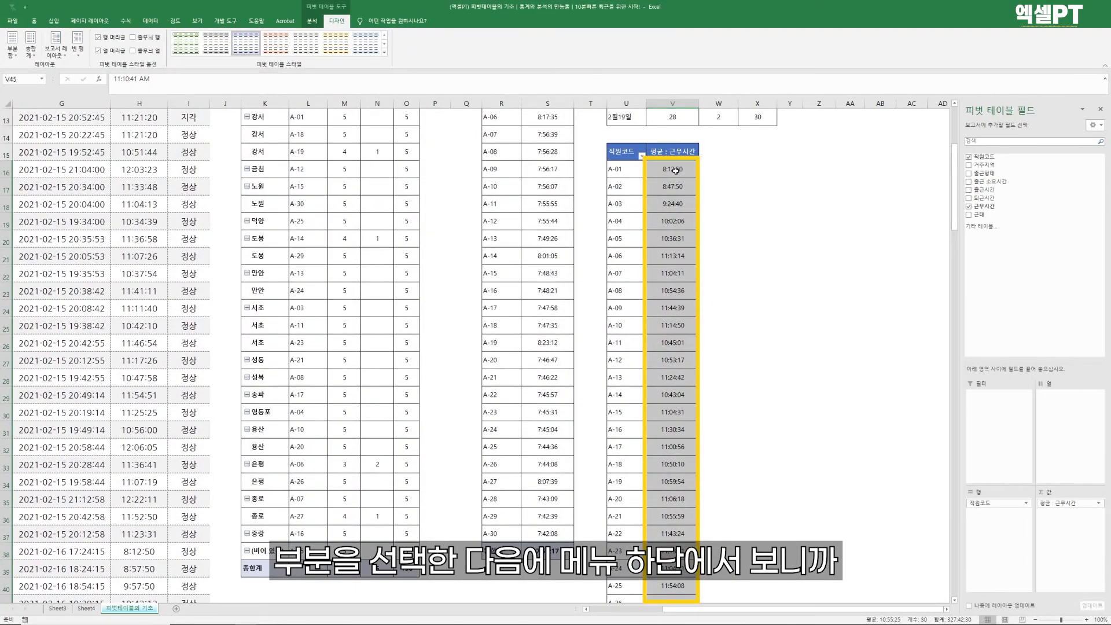
pyautogui.scroll(-7, 831, 367)
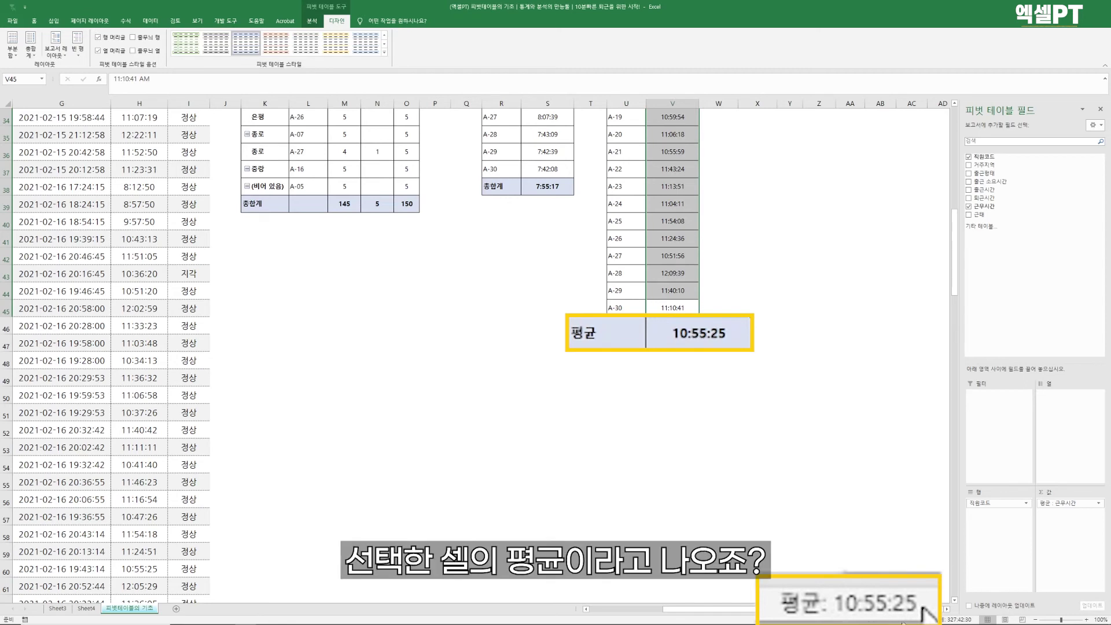
pyautogui.click(728, 334)
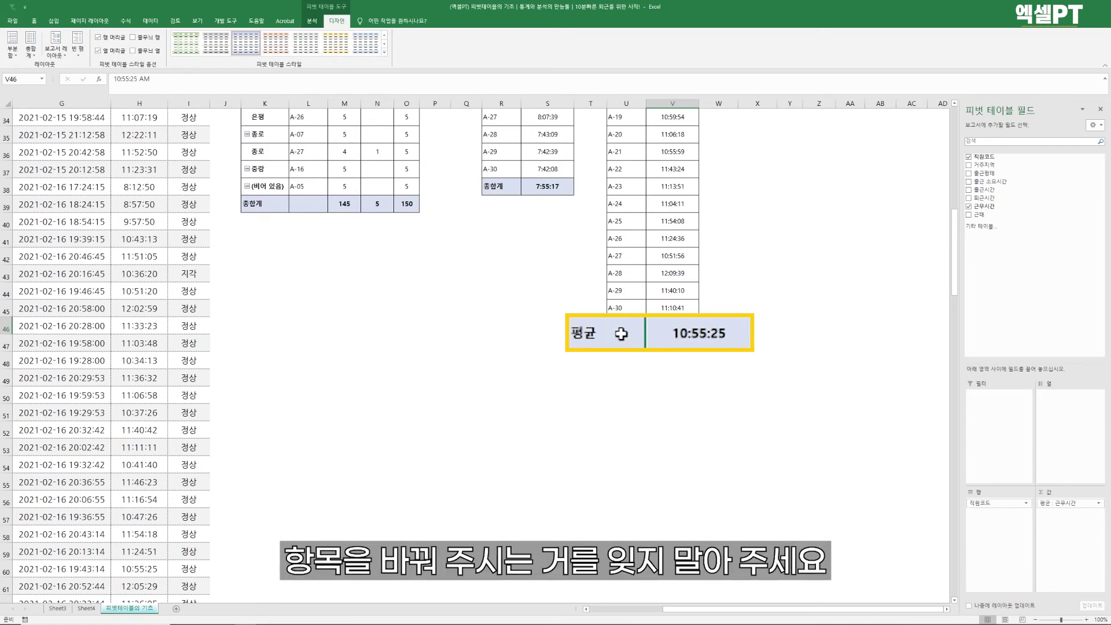
pyautogui.scroll(10, 374, 184)
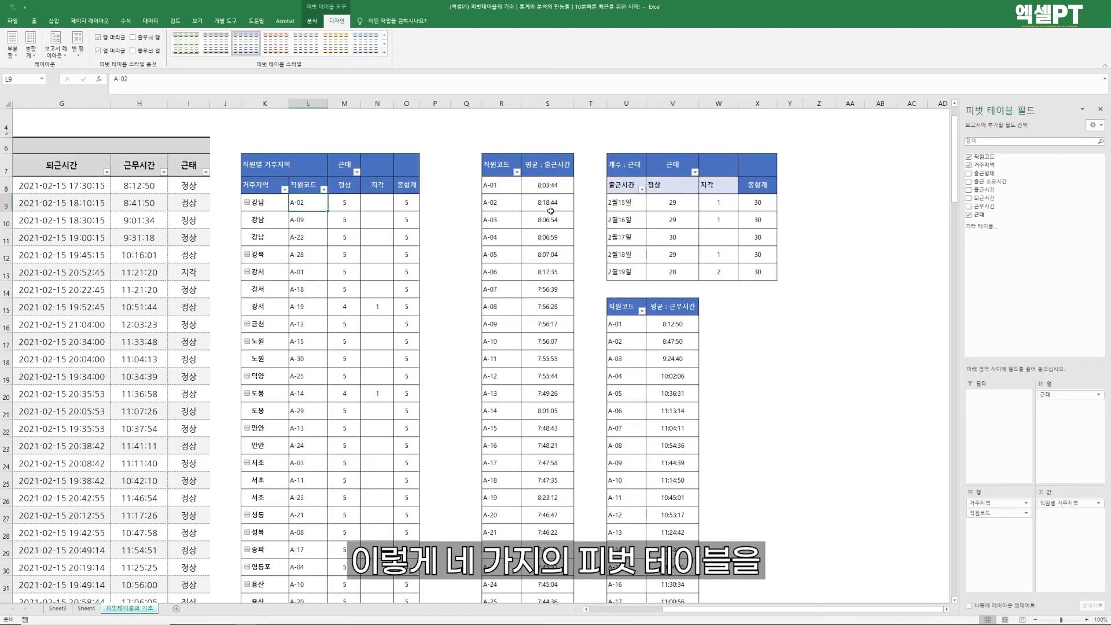
pyautogui.click(664, 326)
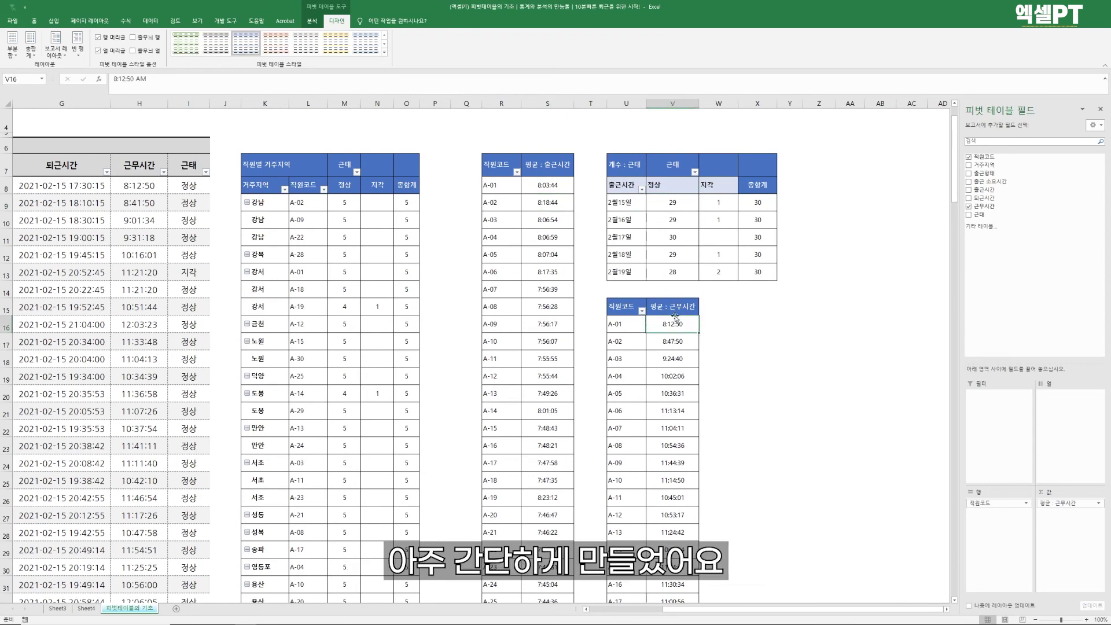
pyautogui.scroll(1, 675, 318)
pyautogui.click(623, 233)
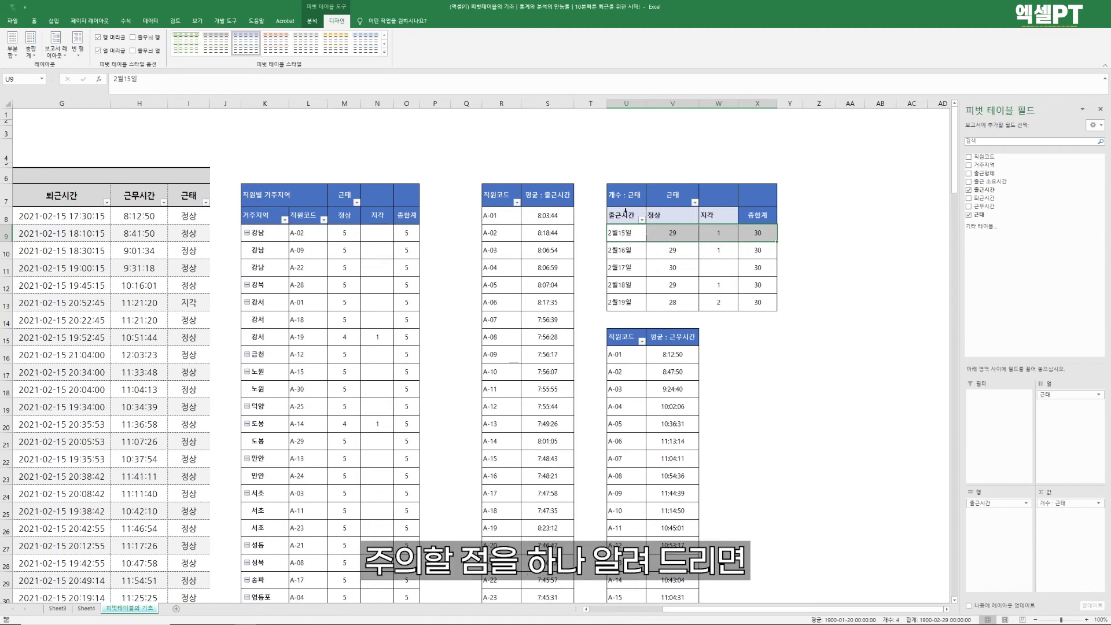
# Step: Try to paste a copy of the third pivot table at cell X6, overlapping the original
pyautogui.moveTo(625, 195); pyautogui.dragTo(753, 301)
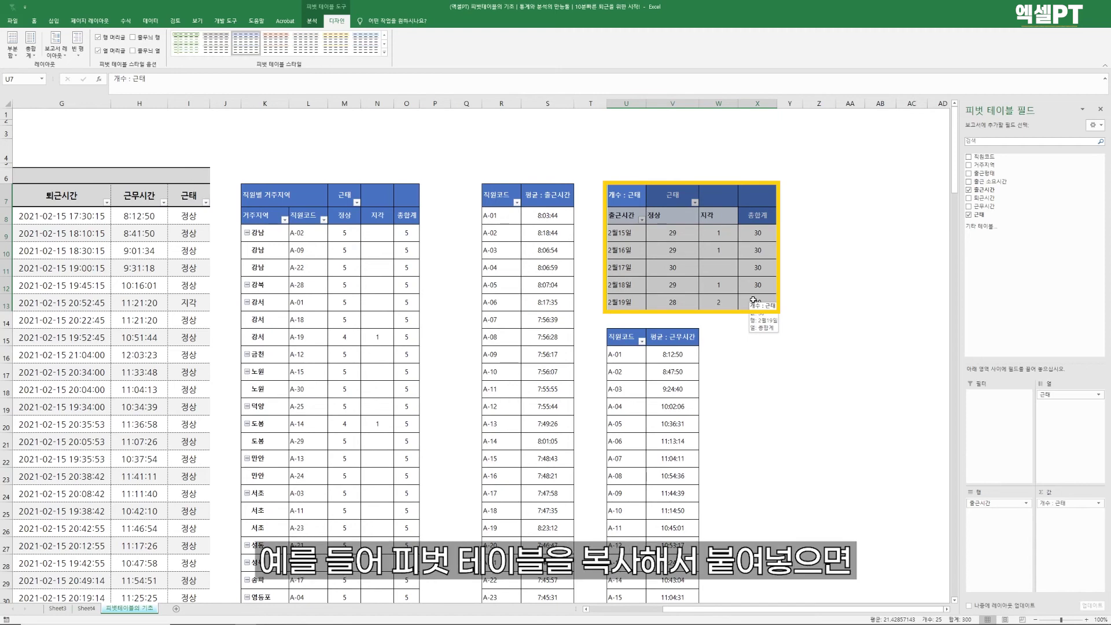
pyautogui.hotkey('ctrl', 'c')
pyautogui.click(760, 168)
pyautogui.hotkey('ctrl', 'v')
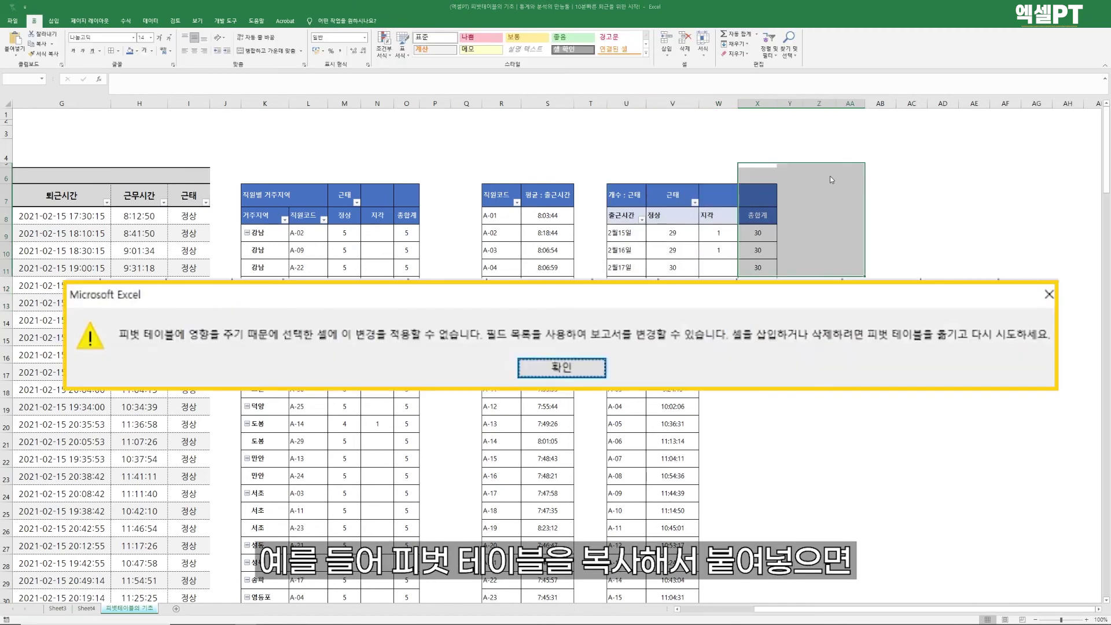
pyautogui.click(544, 371)
# Step: Paste two copies of the third pivot table, one at cell AA7 and one below it at AA15
pyautogui.moveTo(622, 195); pyautogui.dragTo(745, 301)
pyautogui.hotkey('ctrl', 'c')
pyautogui.click(849, 195)
pyautogui.hotkey('ctrl', 'v')
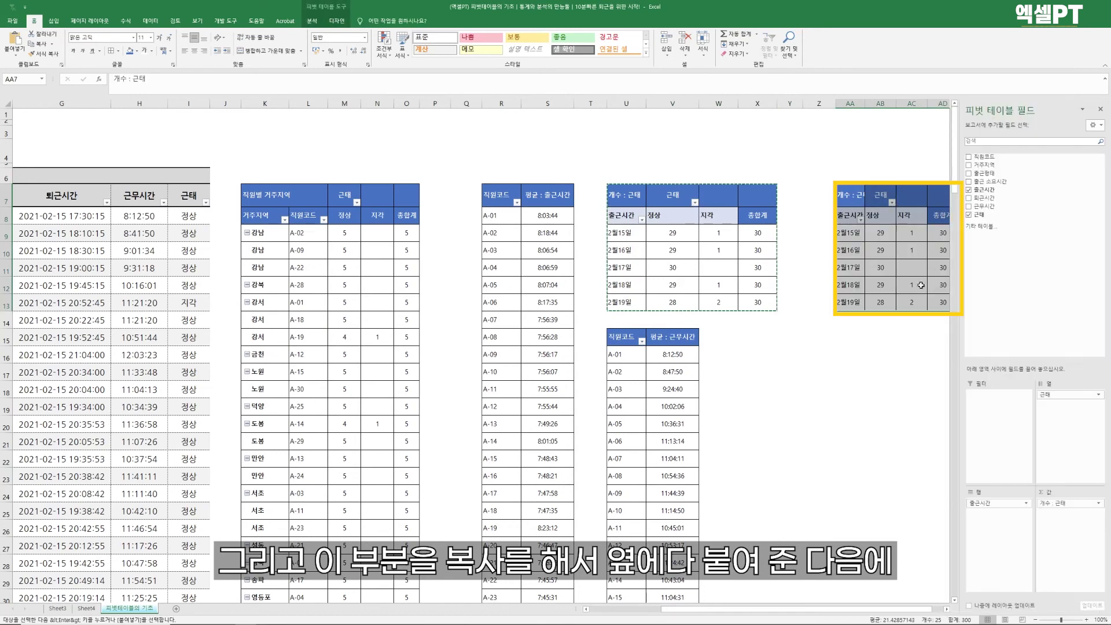
pyautogui.click(851, 337)
pyautogui.hotkey('ctrl', 'v')
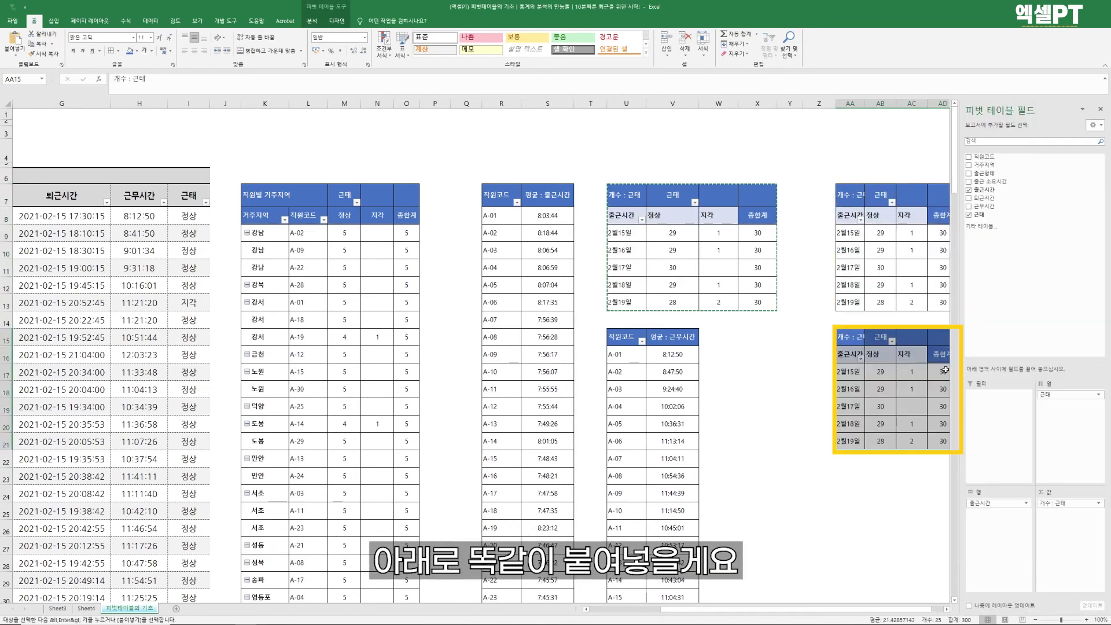
# Step: Try to ungroup the 출근시간 dates in the pivot table copy at AA7, above the other copy
pyautogui.click(946, 370)
pyautogui.rightClick(758, 252)
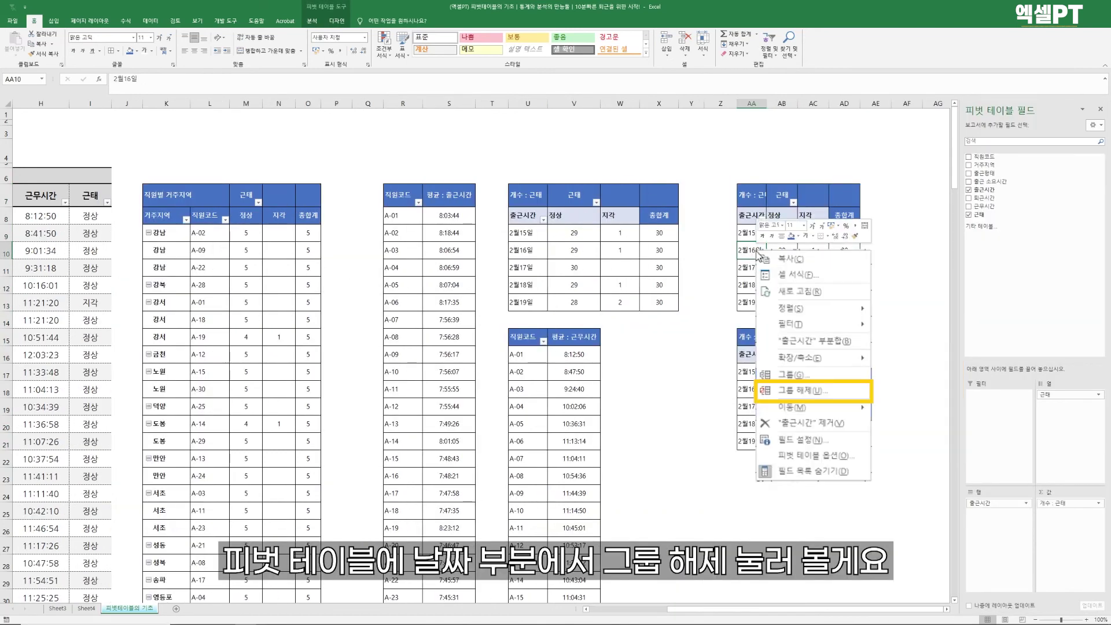
pyautogui.click(805, 391)
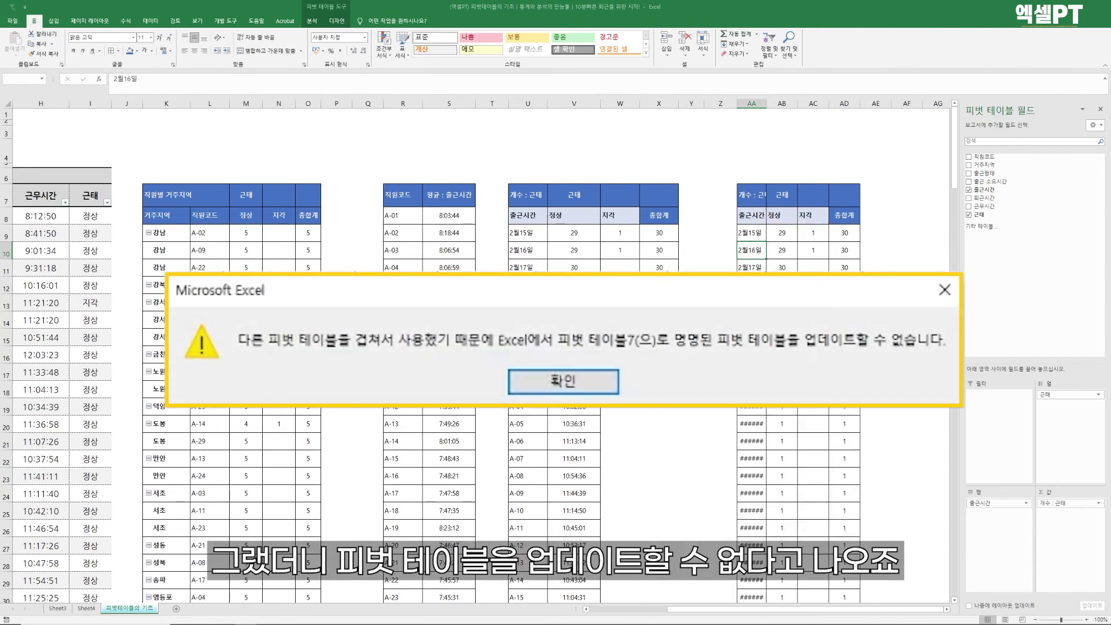
pyautogui.press('Return')
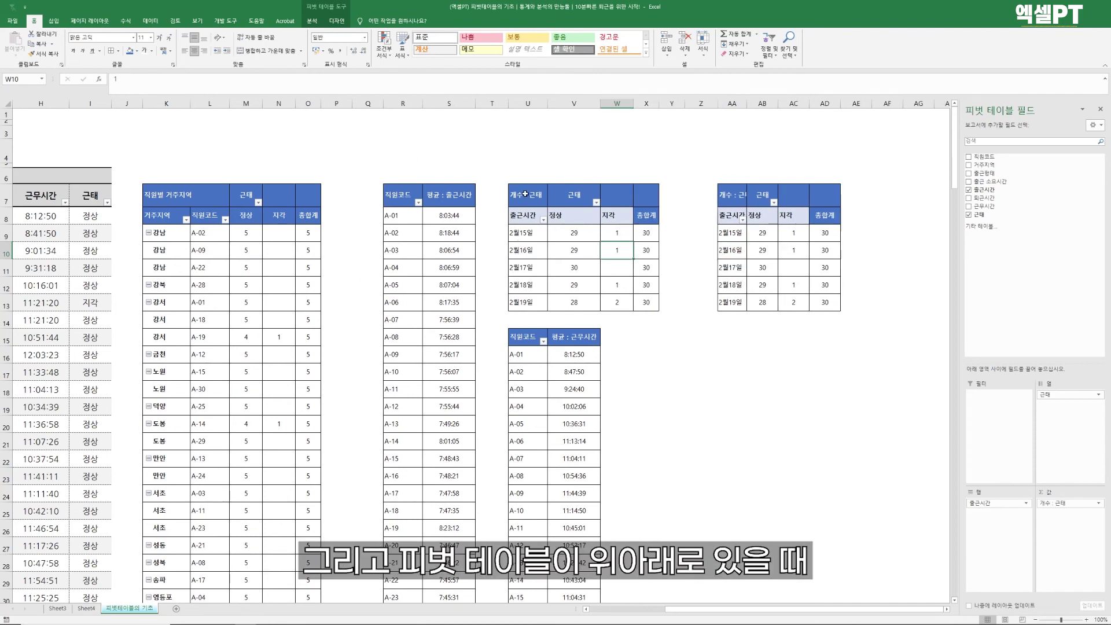
# Step: Add the 퇴근시간 field to the columns of the average 근무시간 pivot table and undo its automatic date grouping
pyautogui.click(576, 356)
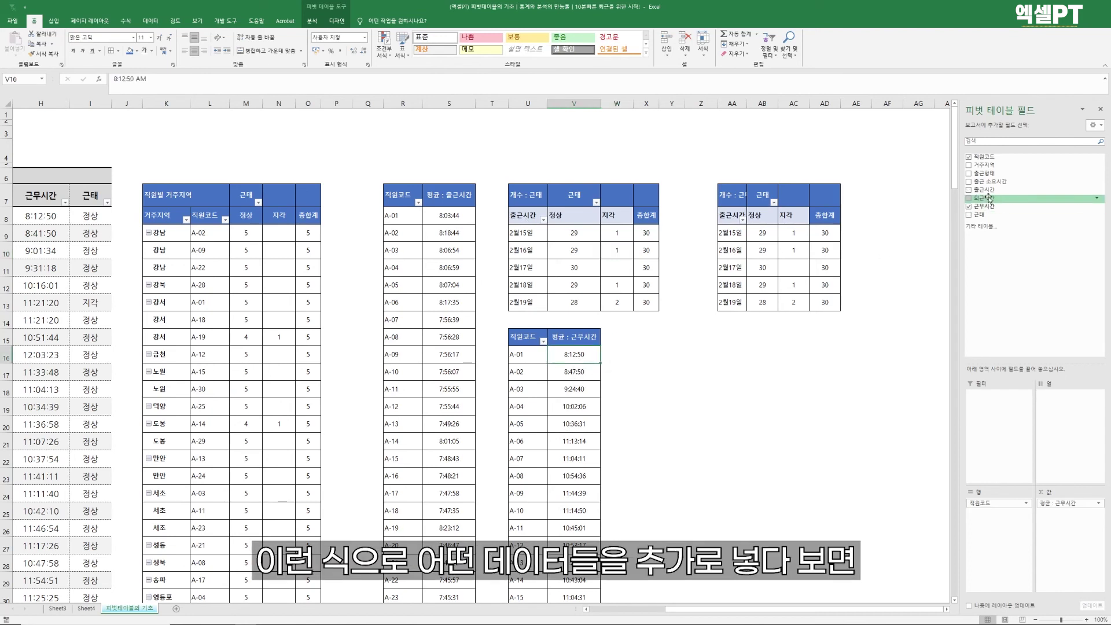
pyautogui.moveTo(996, 201); pyautogui.dragTo(1063, 412)
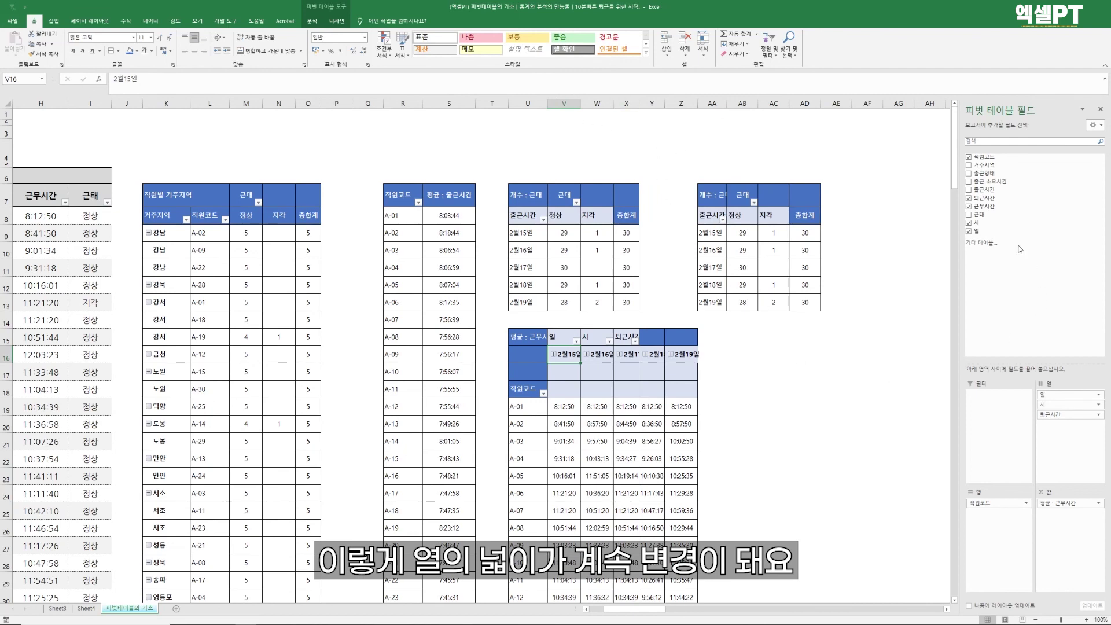
pyautogui.hotkey('ctrl', 'z')
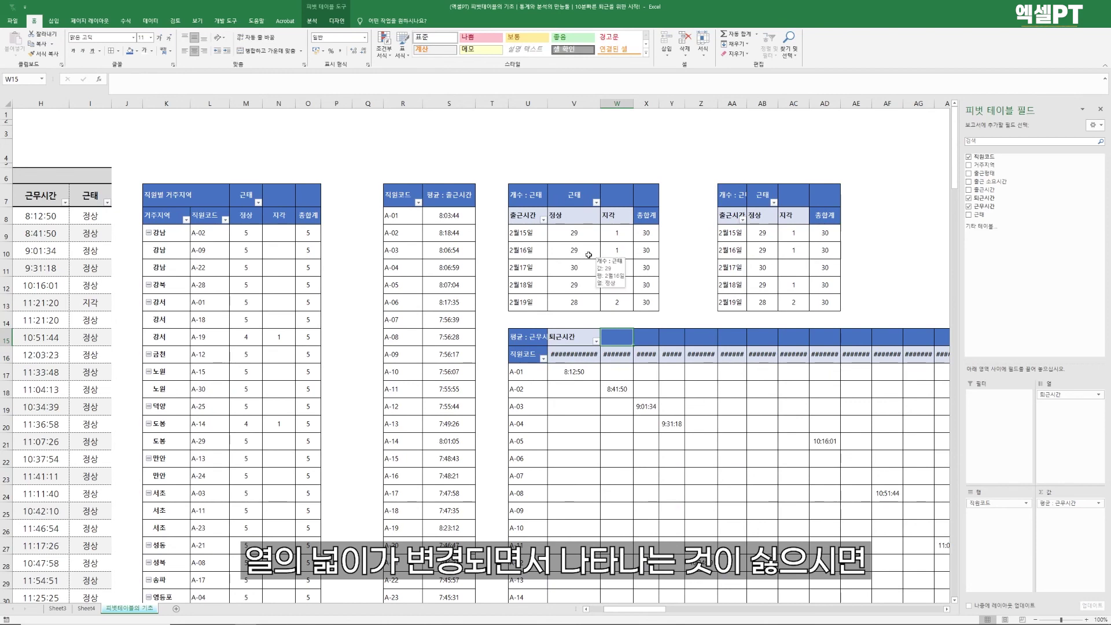
# Step: Turn off 업데이트 시 열 자동 맞춤 in the options of the 근태 count pivot table above the average 근무시간 pivot table
pyautogui.click(588, 248)
pyautogui.rightClick(588, 247)
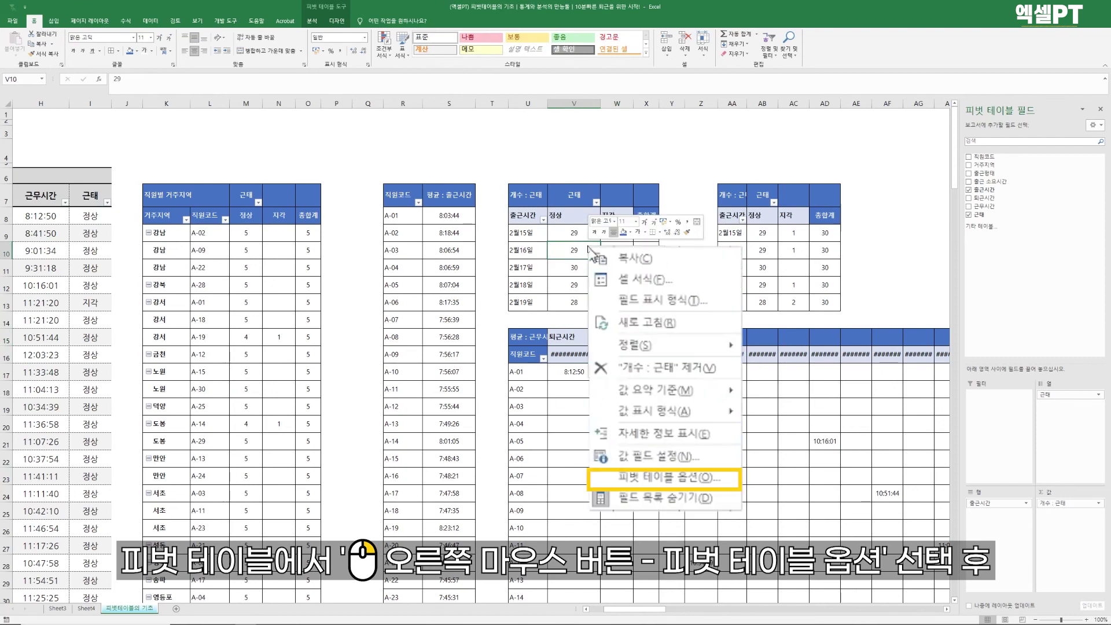
pyautogui.click(631, 476)
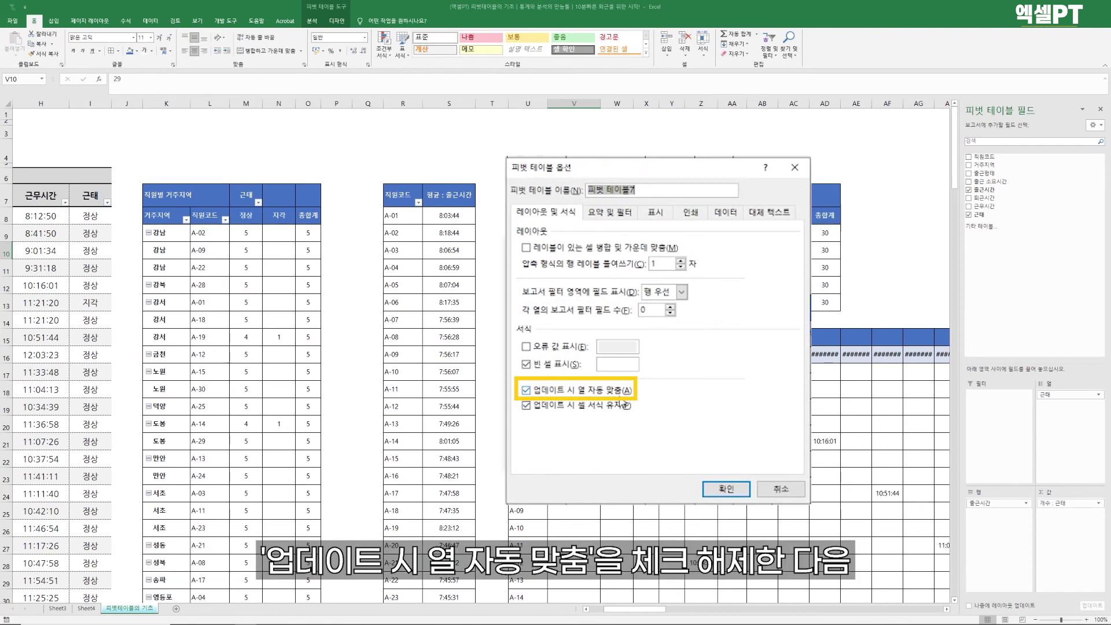
pyautogui.click(527, 390)
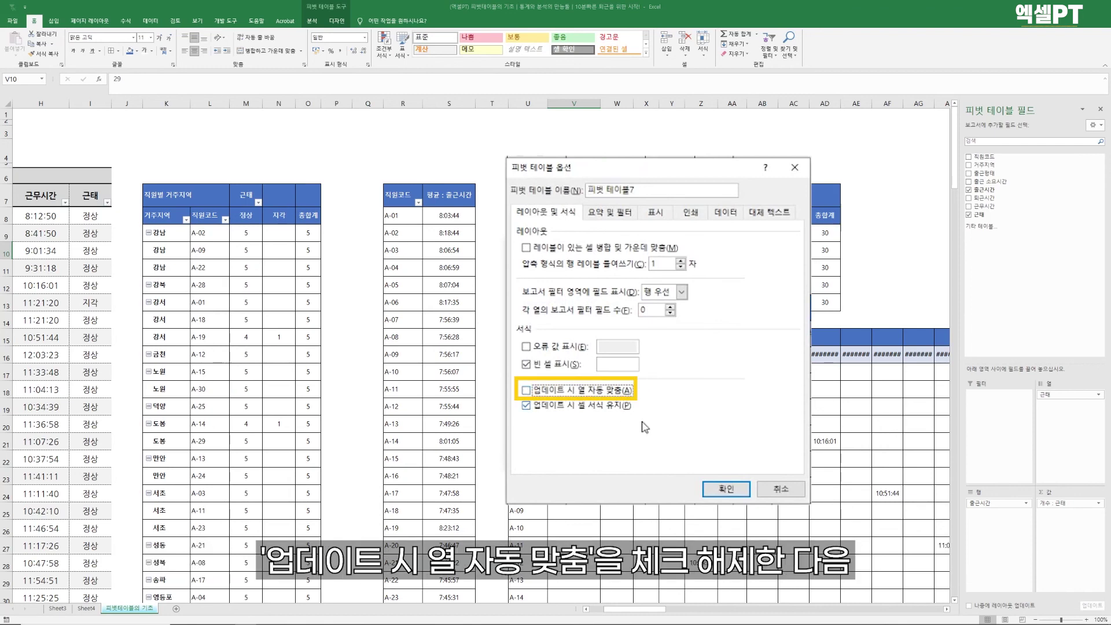
pyautogui.click(720, 490)
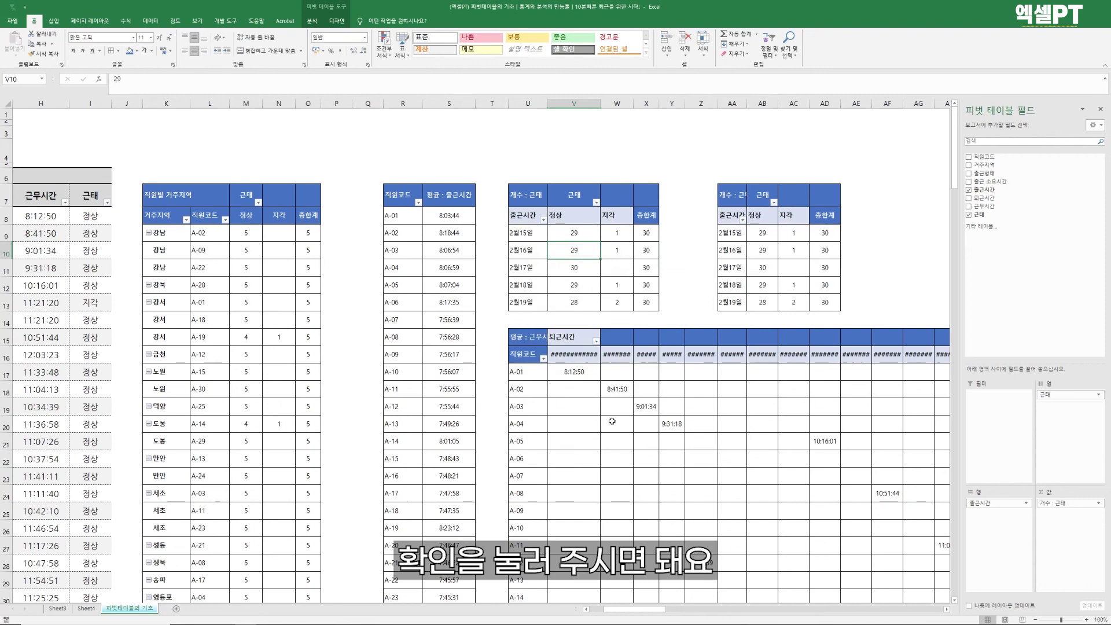
# Step: Undo the recent changes back to before 퇴근시간 was added to the average 근무시간 pivot table
pyautogui.click(596, 398)
pyautogui.hotkey('ctrl', 'z')
pyautogui.hotkey('ctrl', 'z')
pyautogui.hotkey('ctrl', 'z')
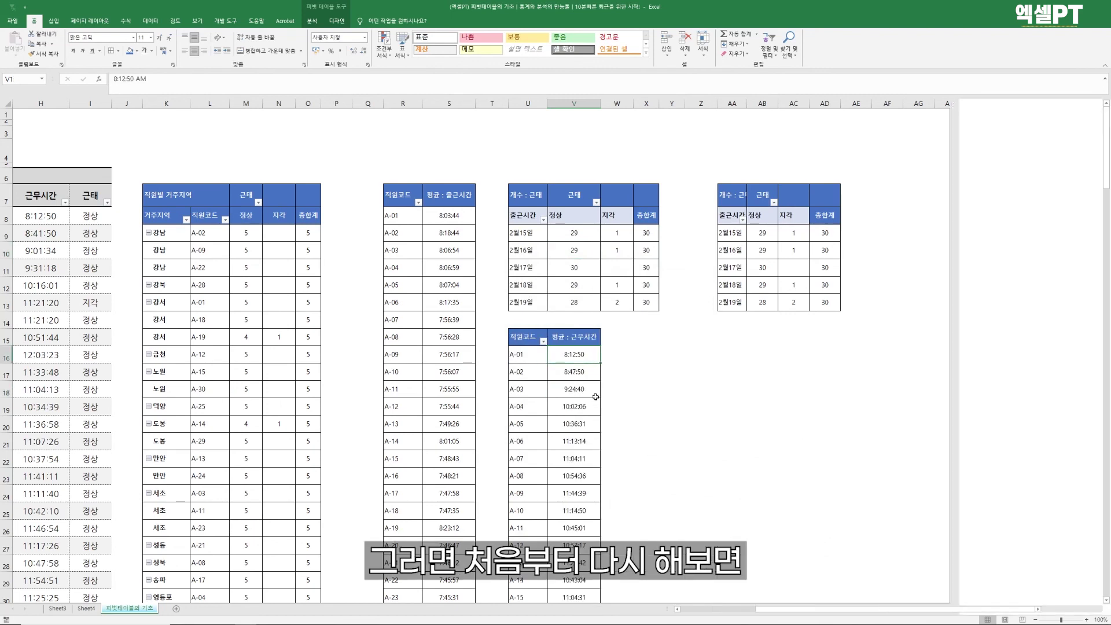
# Step: Add the 출근시간 field to the columns of the average 근무시간 pivot table
pyautogui.rightClick(567, 256)
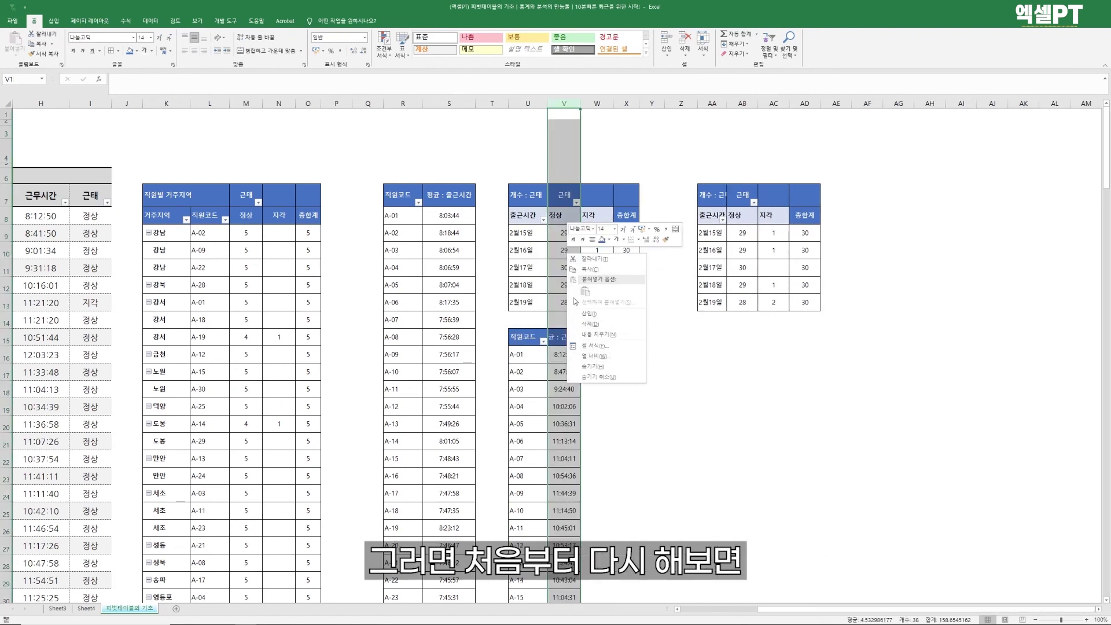
pyautogui.moveTo(984, 190); pyautogui.dragTo(1082, 433)
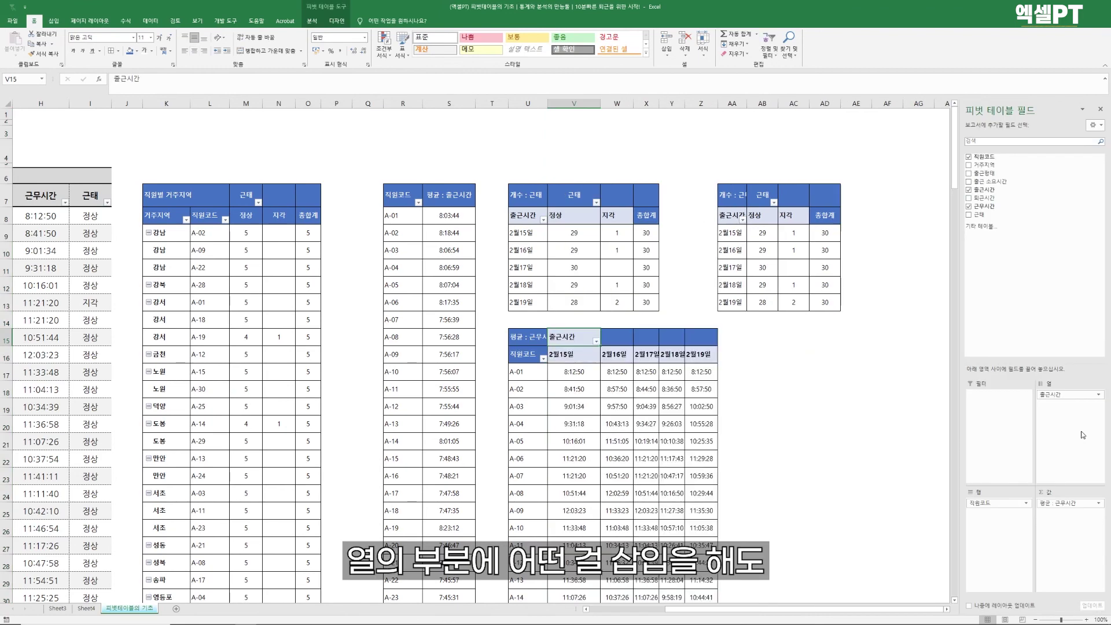